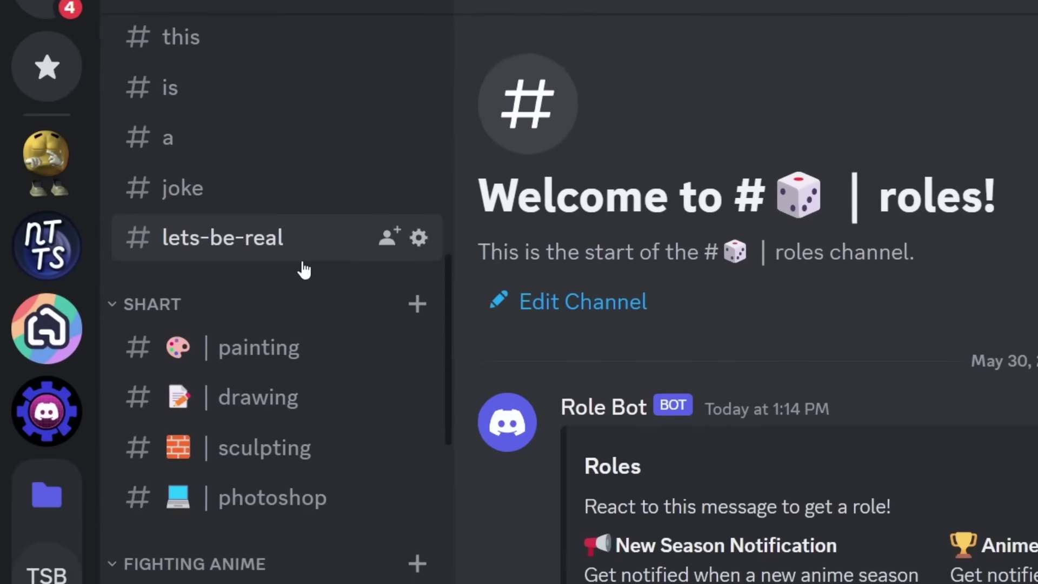
# Browse the channel categories of the Weeb Paradise server down to the Fighting Anime section.
pyautogui.scroll(-15, 297, 261)
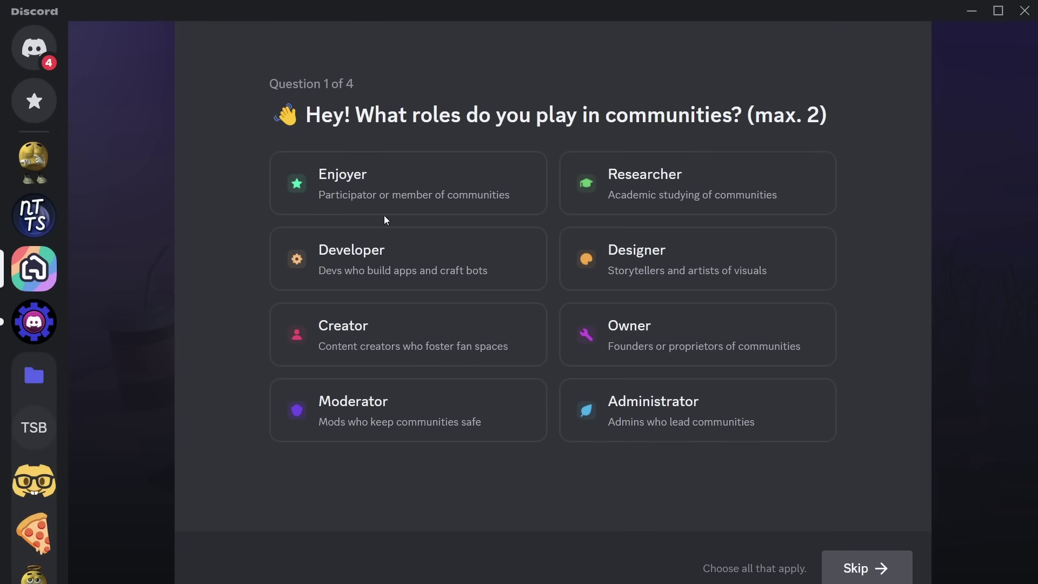
pyautogui.click(35, 182)
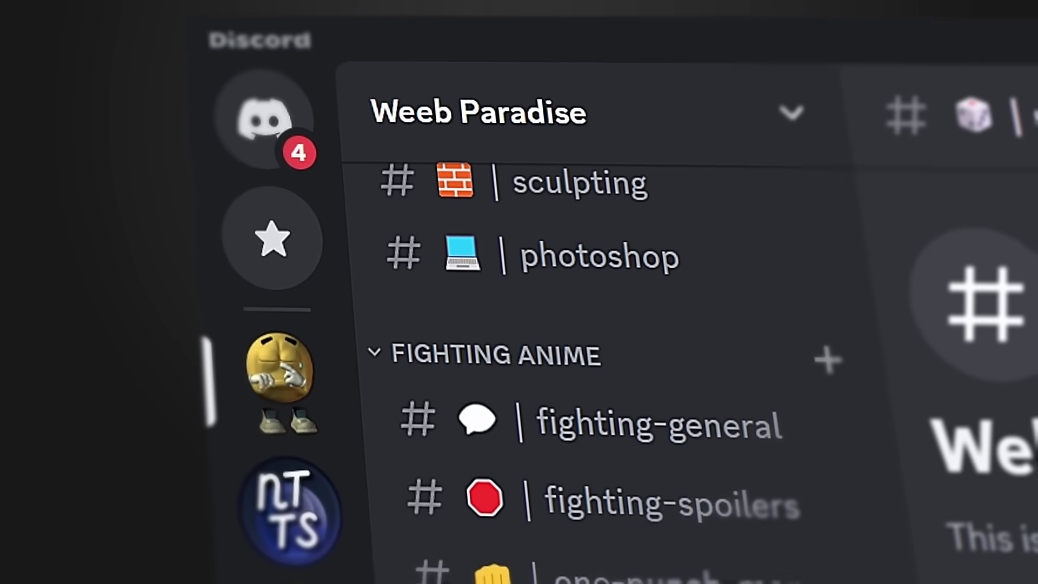
pyautogui.scroll(-10, 594, 352)
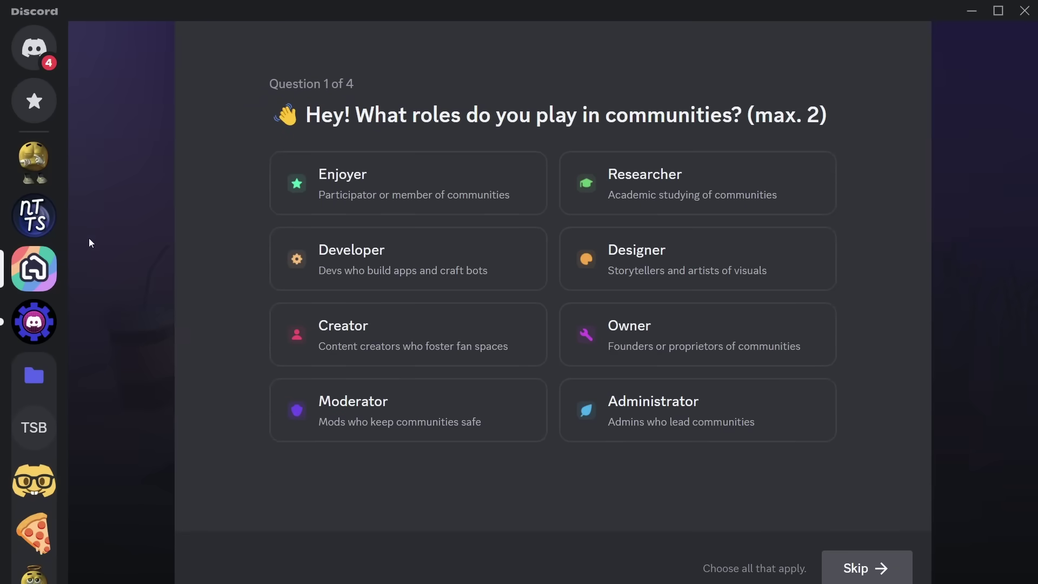
pyautogui.click(30, 162)
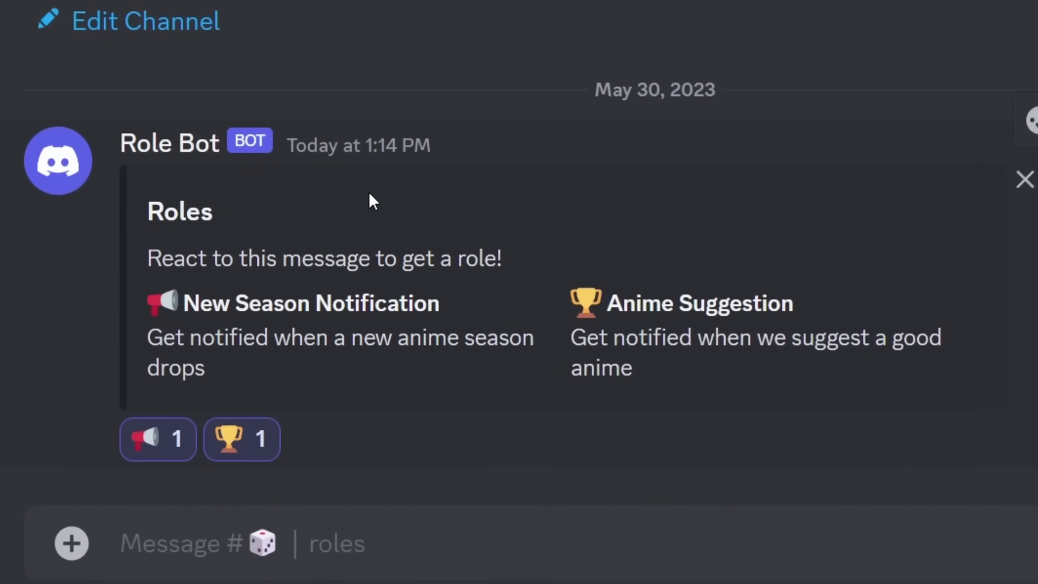
# Open the server settings of Weeb Paradise and start the Community server setup.
pyautogui.click(198, 42)
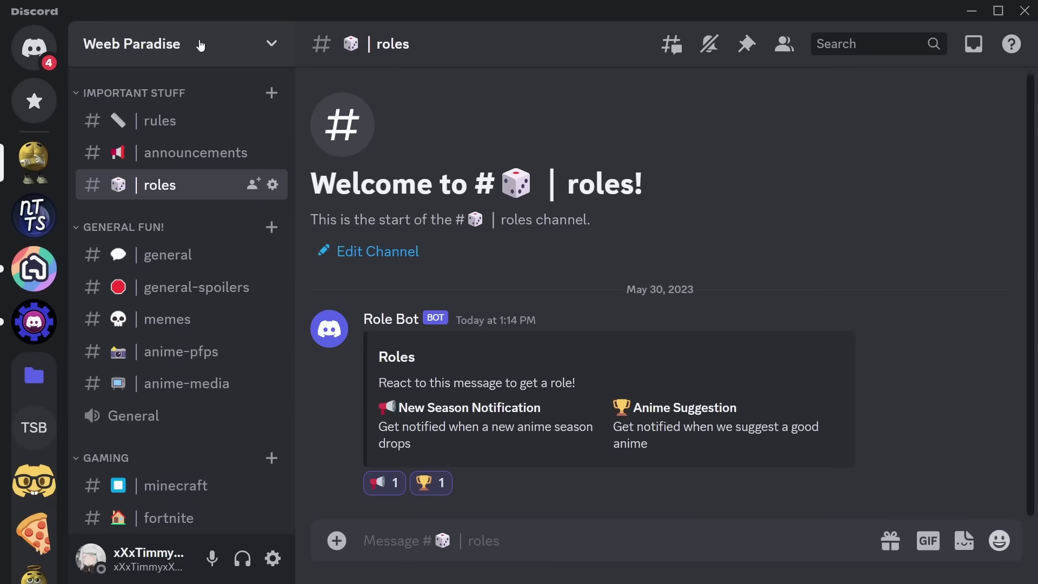
pyautogui.click(170, 165)
pyautogui.scroll(-6, 89, 325)
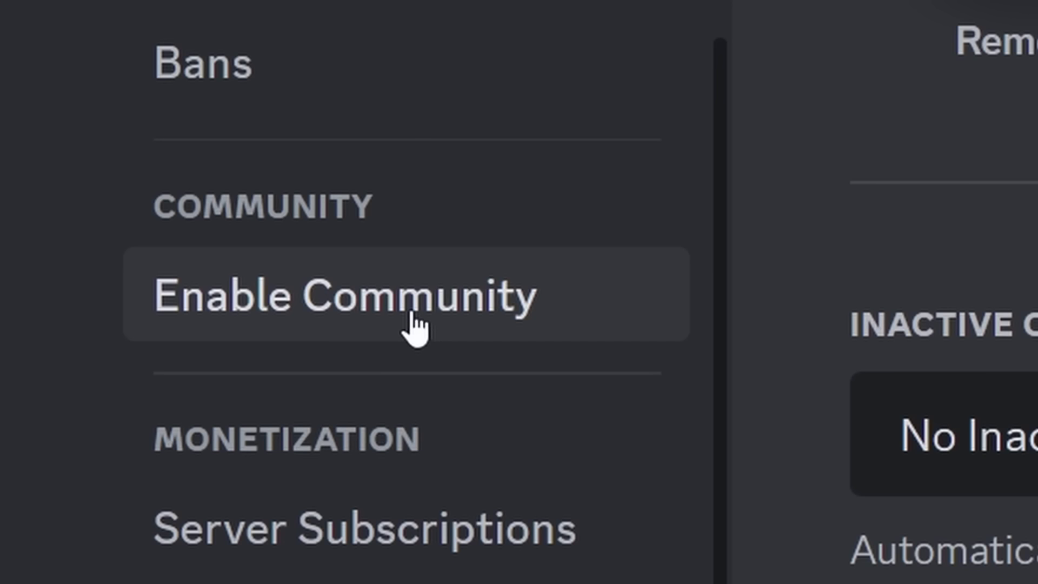
pyautogui.click(415, 327)
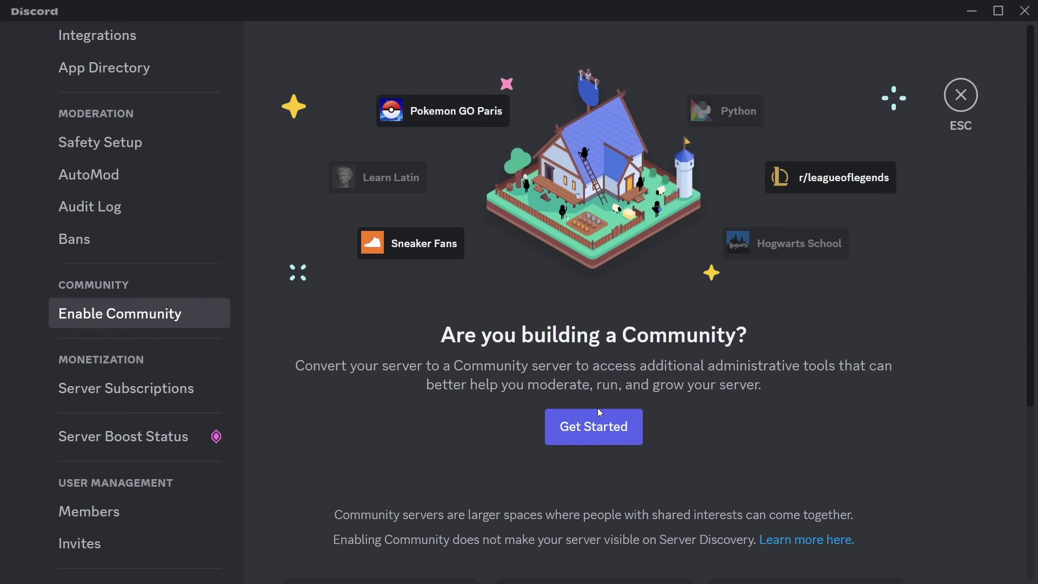
pyautogui.click(591, 424)
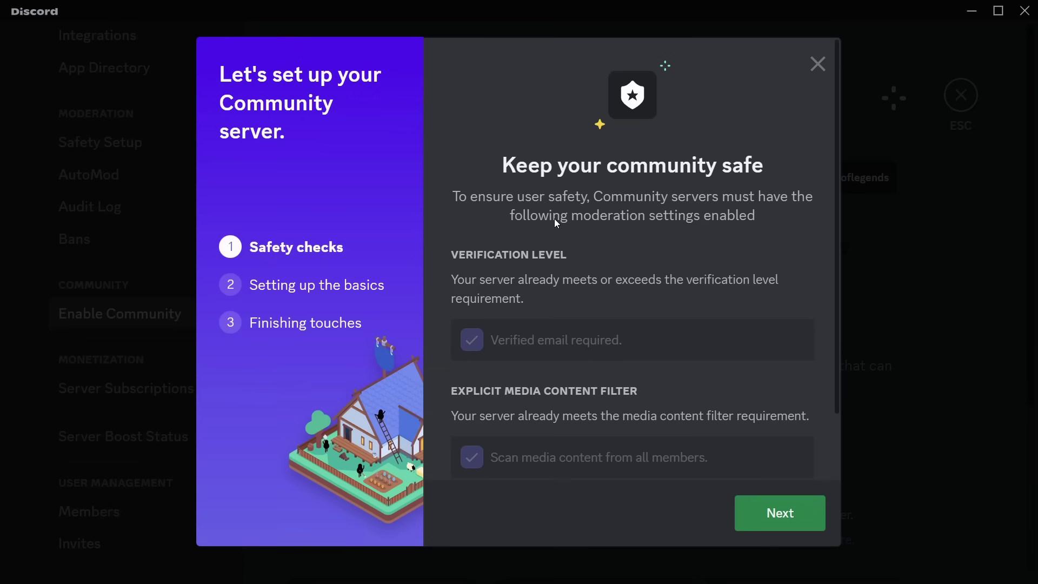
# Pass the safety checks, then assign rules as the guidelines channel and moderator-only as the community updates channel.
pyautogui.scroll(-2, 557, 223)
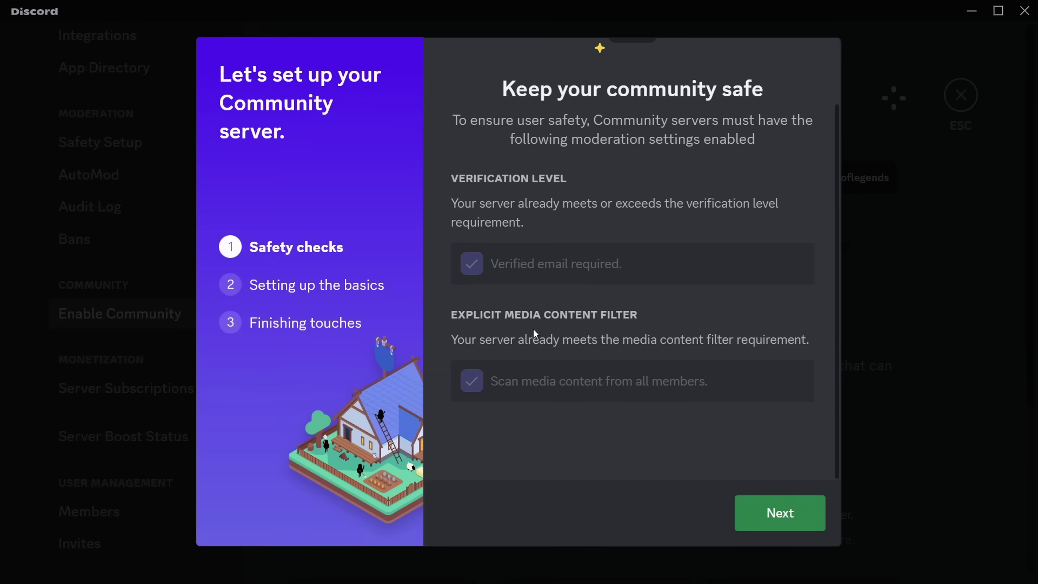
pyautogui.click(788, 517)
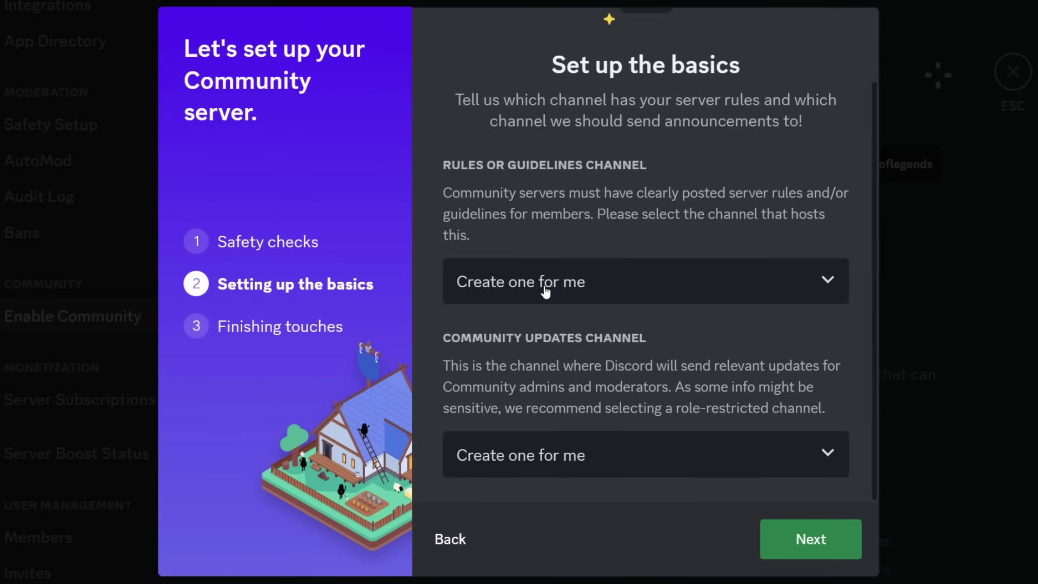
pyautogui.click(545, 292)
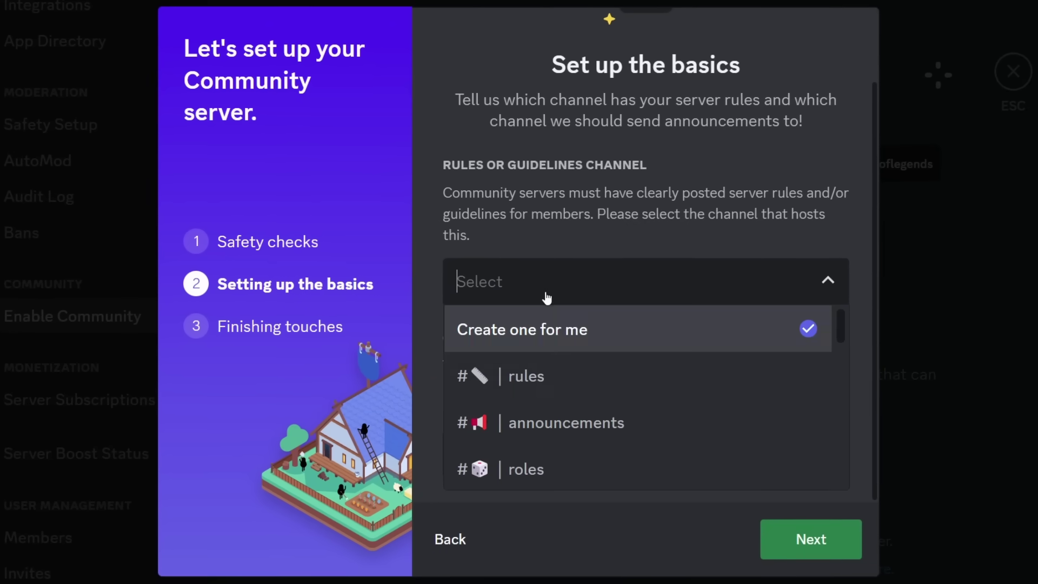
pyautogui.click(537, 377)
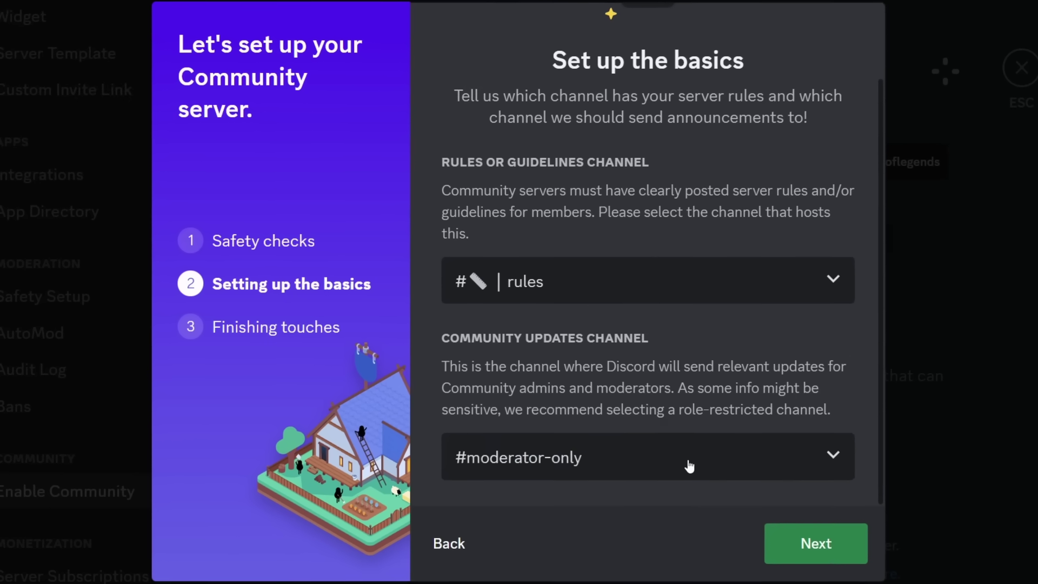
pyautogui.click(806, 559)
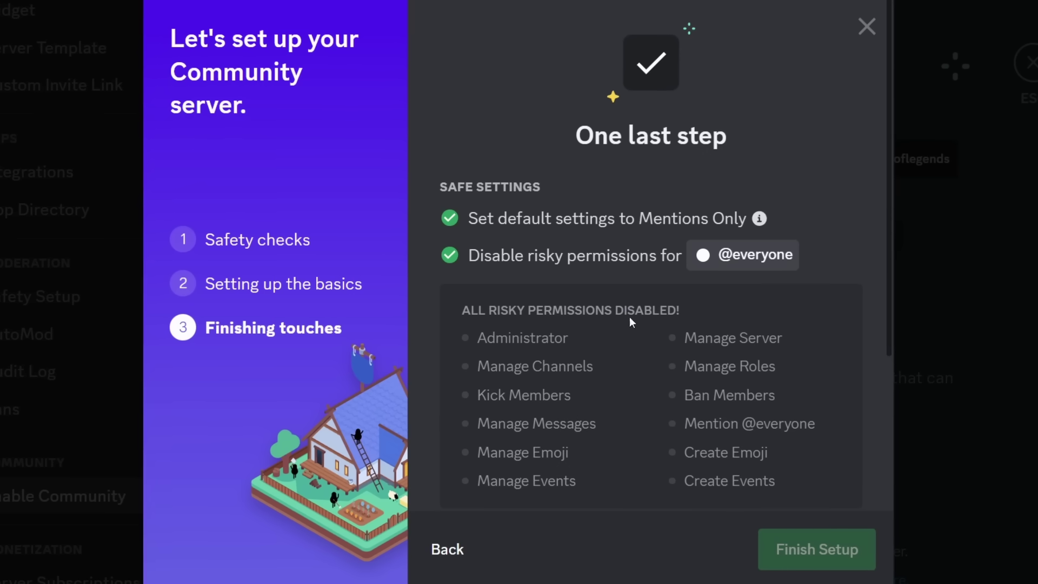
# Agree to the Community Server Guidelines and finish the Community setup.
pyautogui.scroll(-4, 547, 244)
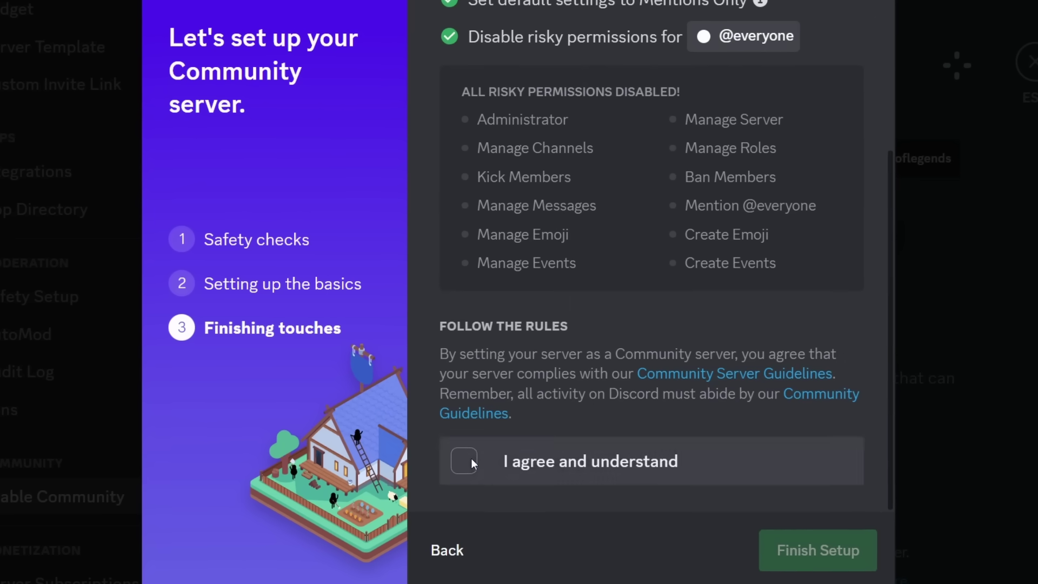
pyautogui.click(466, 460)
pyautogui.click(818, 550)
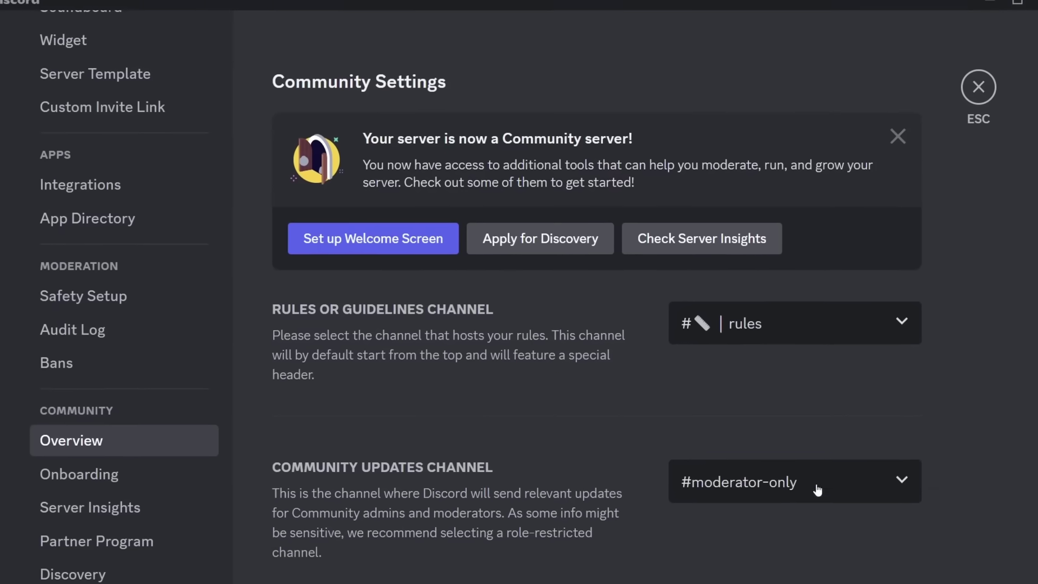
# Start the server's Onboarding setup and advance past Safety Check to the Default Channels stage.
pyautogui.scroll(-2, 794, 431)
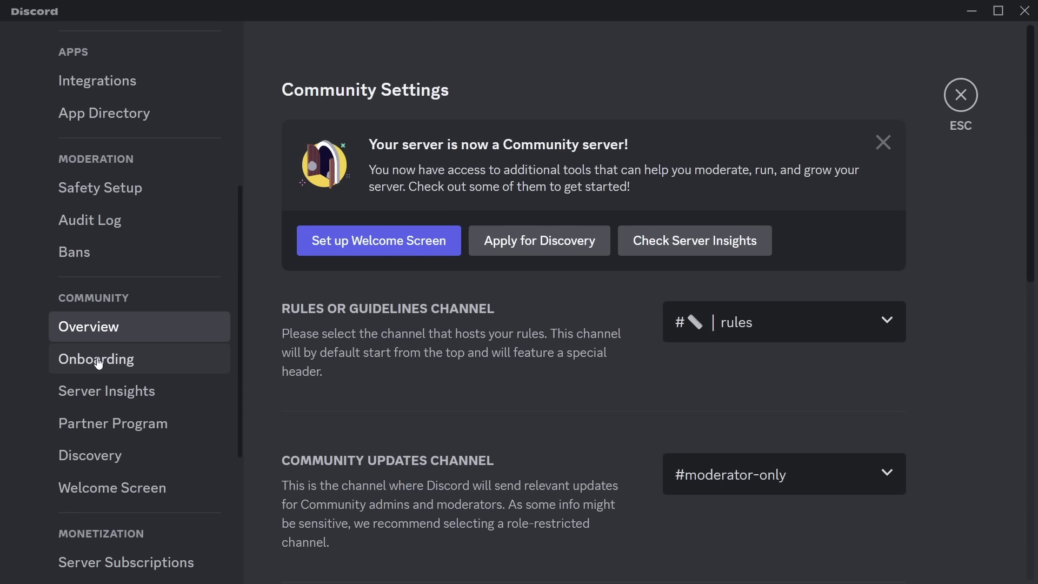
pyautogui.click(186, 279)
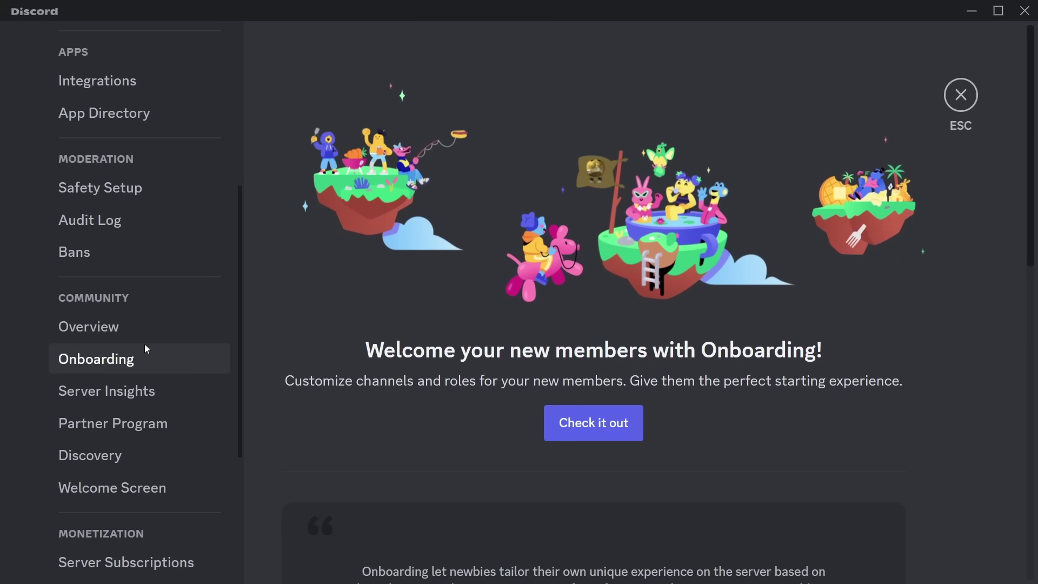
pyautogui.click(559, 428)
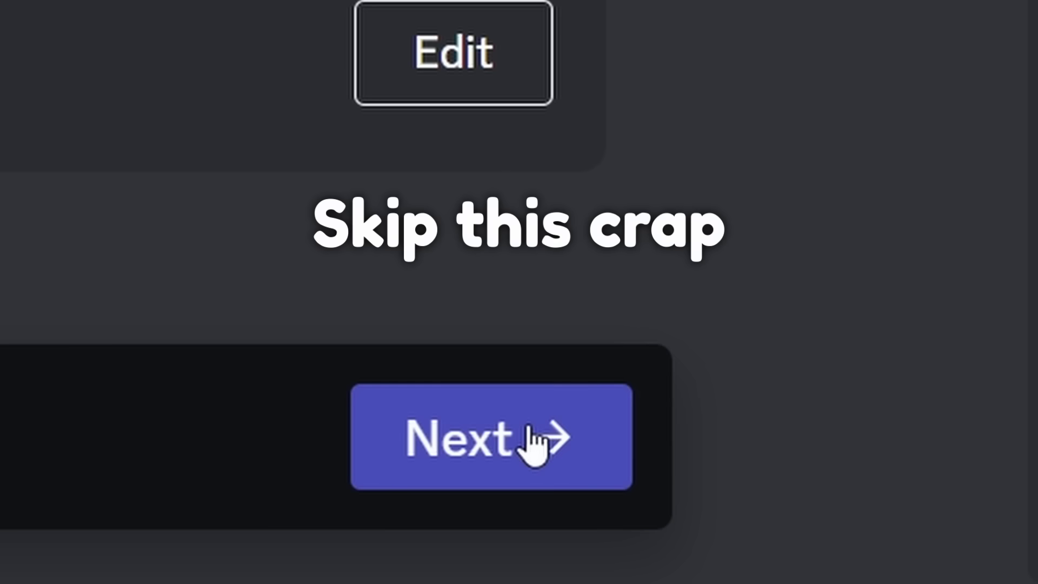
pyautogui.click(886, 541)
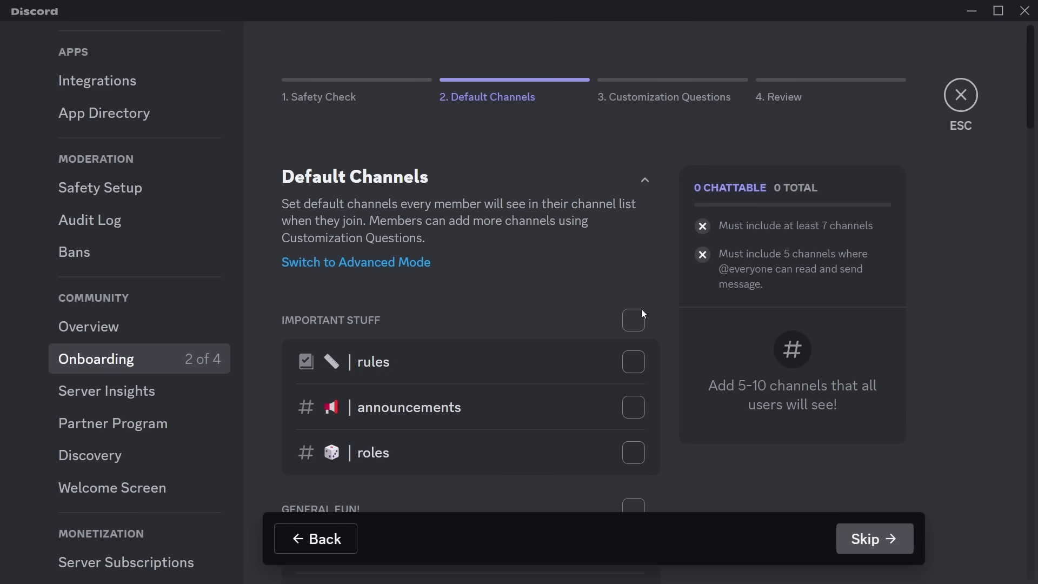
# Leave the settings to view another server's onboarding questions, and return to Weeb Paradise.
pyautogui.click(968, 108)
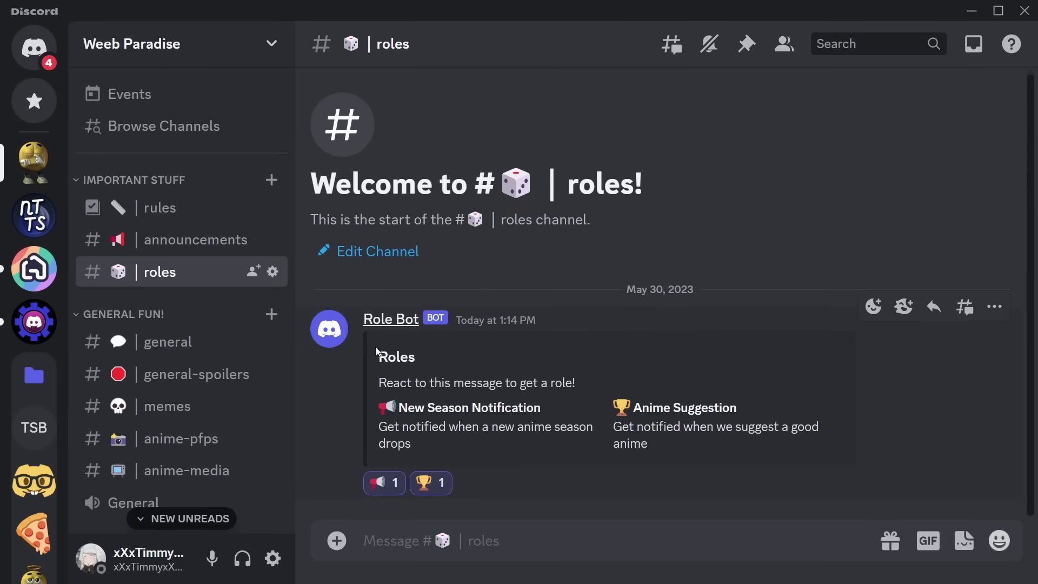
pyautogui.click(45, 266)
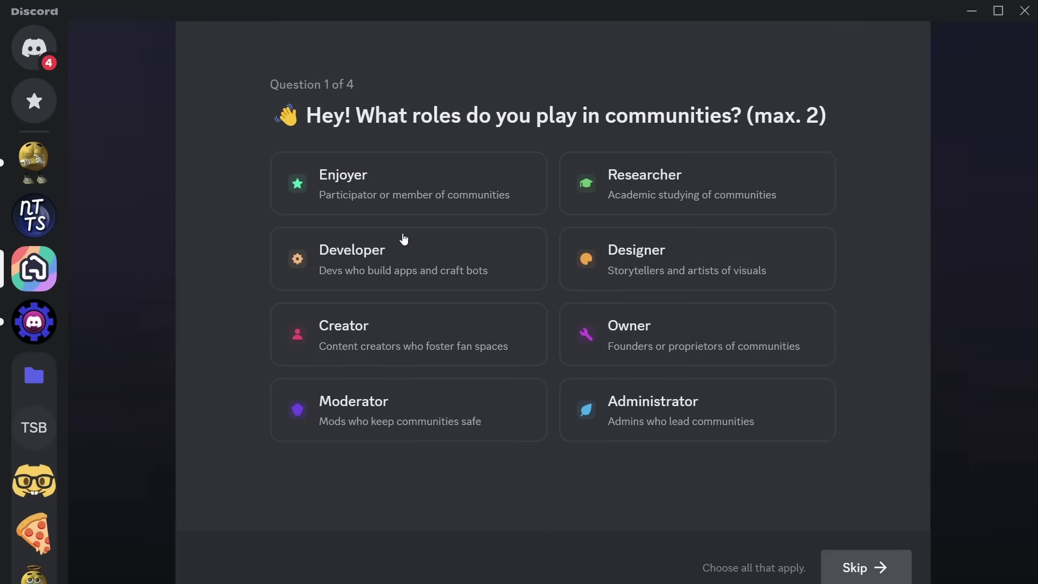
pyautogui.click(45, 169)
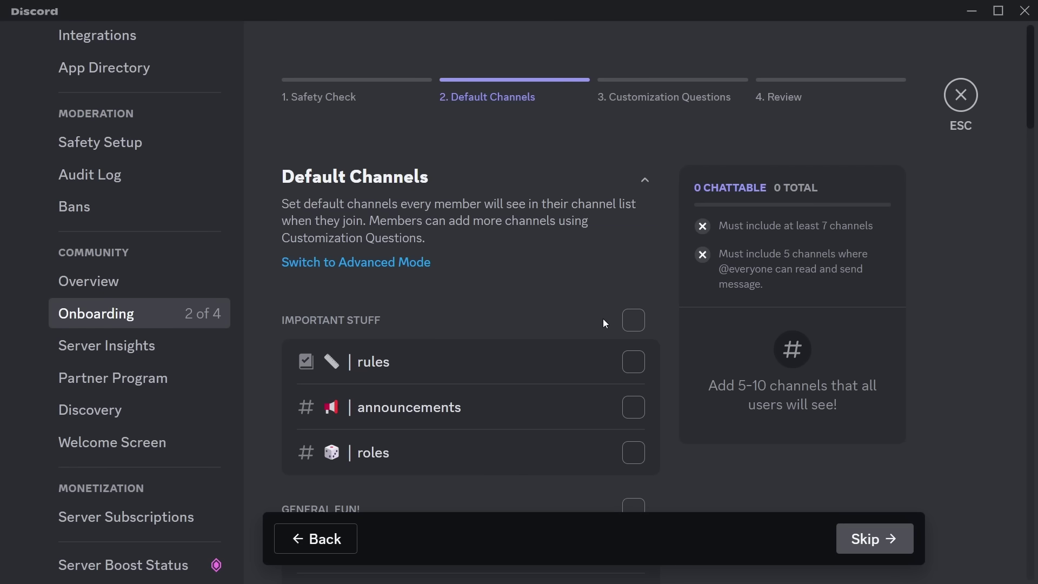
# In the Onboarding default channels, include all channels of the Important Stuff, General Fun! and Gaming categories.
pyautogui.click(633, 320)
pyautogui.scroll(-2, 632, 366)
pyautogui.click(634, 396)
pyautogui.scroll(-5, 630, 381)
pyautogui.click(634, 454)
# Include all channels of the Fitness, Shart and Fighting Anime categories in the default channels.
pyautogui.scroll(-7, 617, 433)
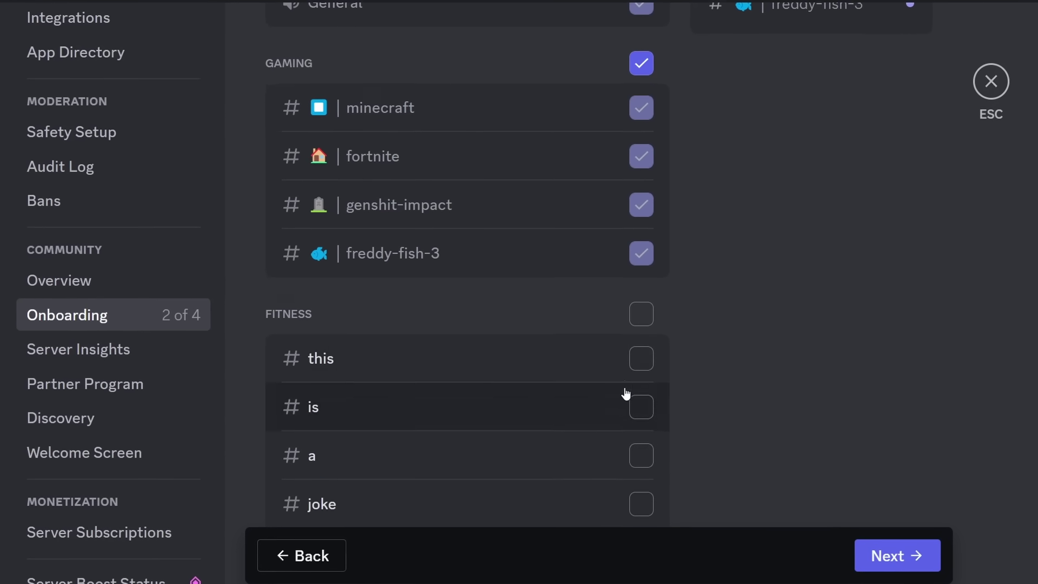
pyautogui.click(640, 312)
pyautogui.scroll(-5, 636, 319)
pyautogui.click(637, 323)
pyautogui.scroll(-6, 631, 316)
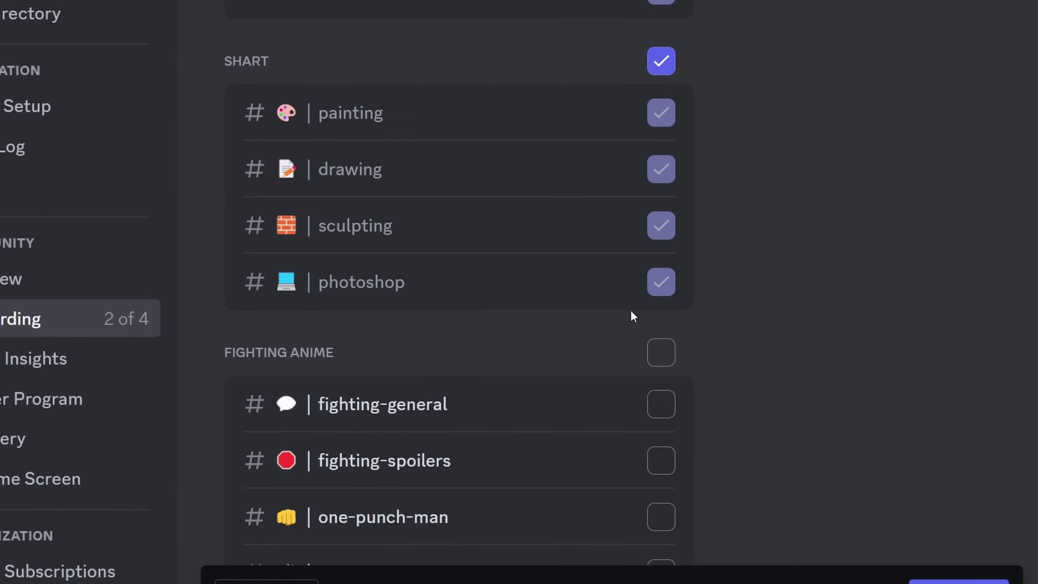
pyautogui.click(667, 220)
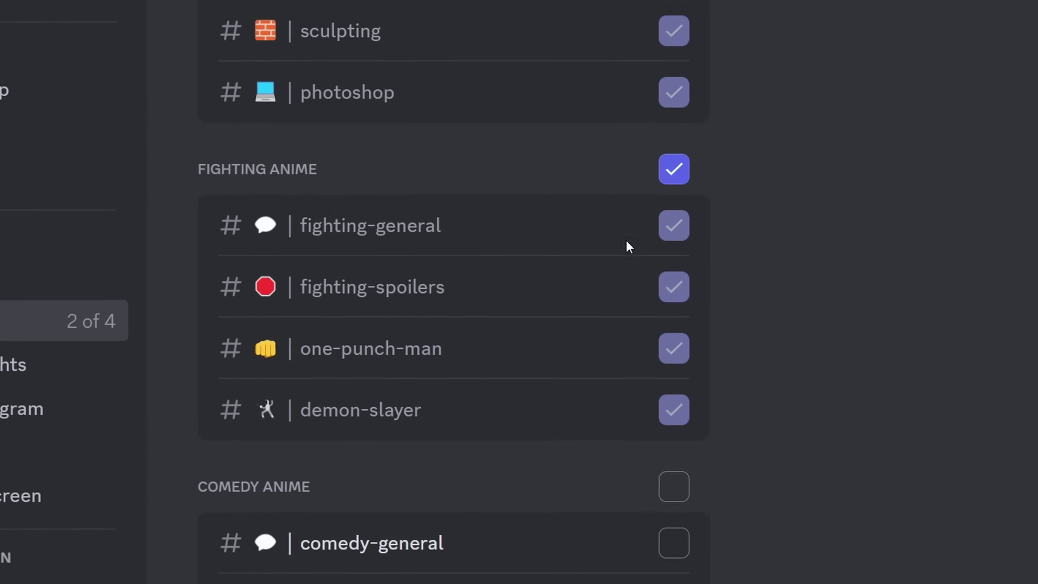
# Add the Comedy Anime, Why Am I Crying Anime and Degenerate Anime categories to the default channels, leaving the Staff channels locked.
pyautogui.scroll(-2, 679, 316)
pyautogui.click(680, 313)
pyautogui.scroll(-3, 697, 360)
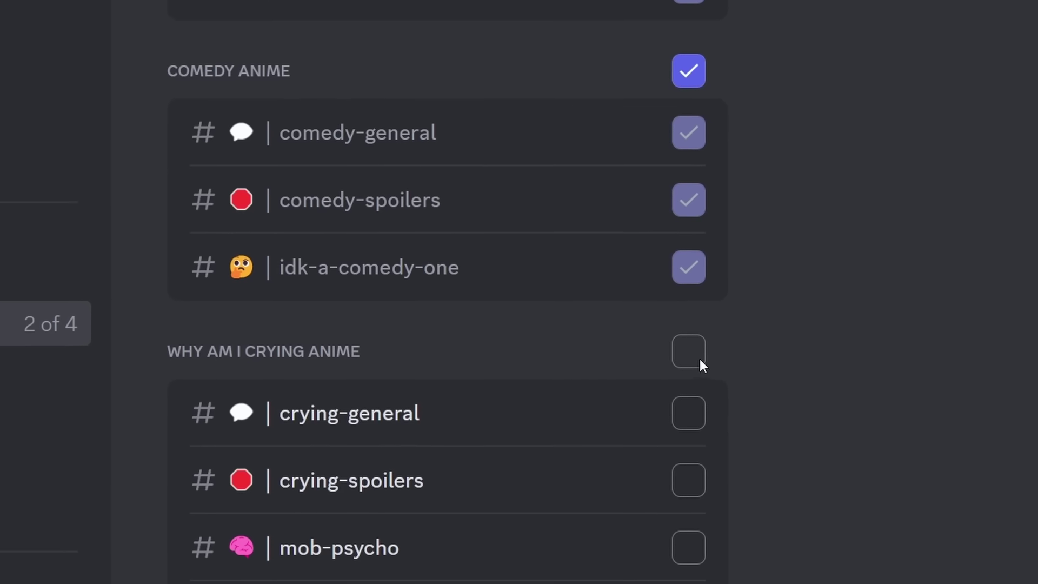
pyautogui.click(699, 356)
pyautogui.scroll(-4, 660, 352)
pyautogui.click(635, 350)
pyautogui.scroll(-5, 615, 319)
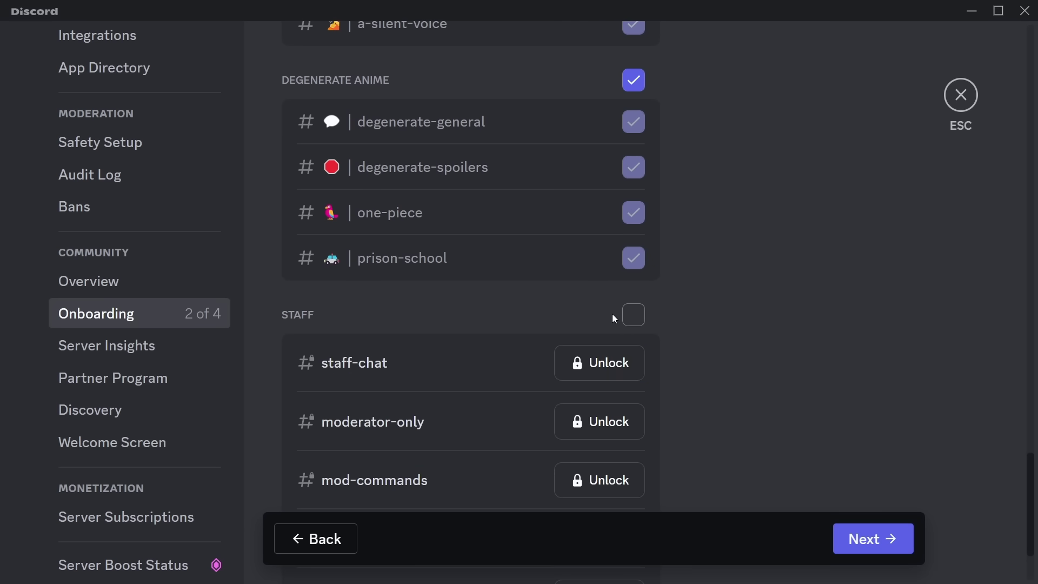
pyautogui.scroll(-1, 622, 310)
pyautogui.scroll(-1, 541, 300)
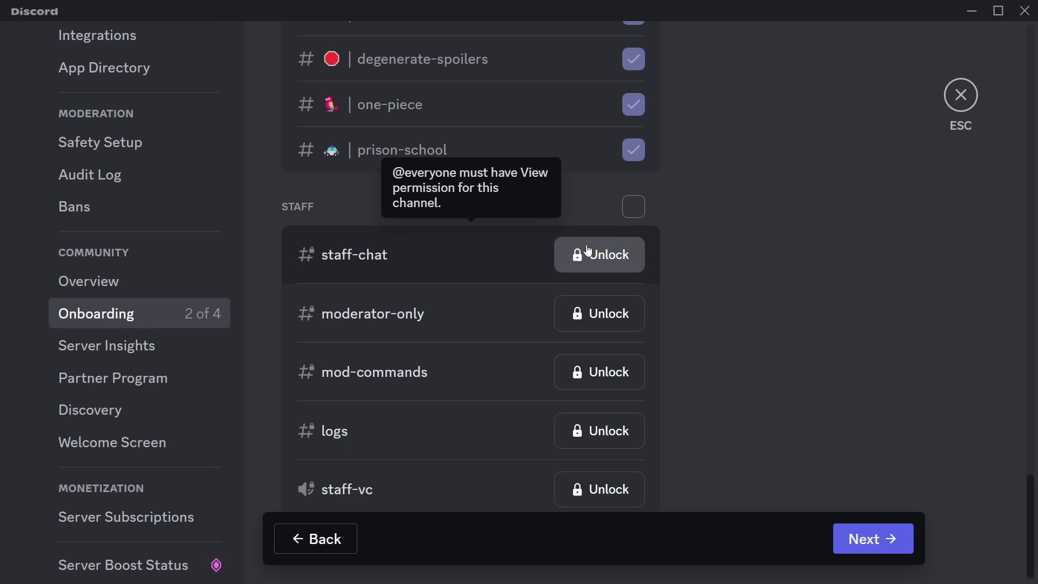
# Go to the Customization Questions stage and review its Pre-join and Post-join question sections.
pyautogui.scroll(20, 761, 333)
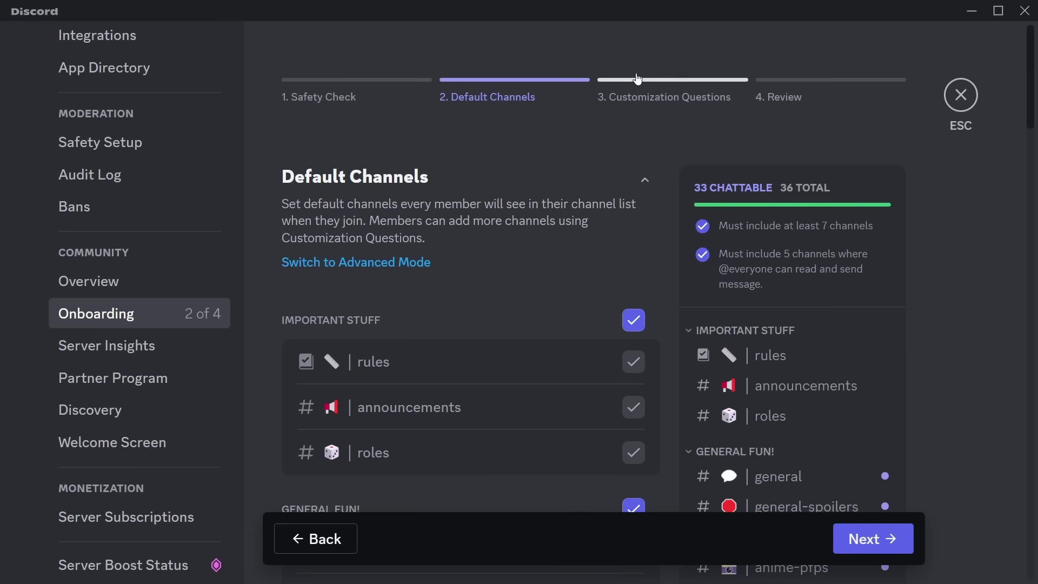
pyautogui.click(644, 98)
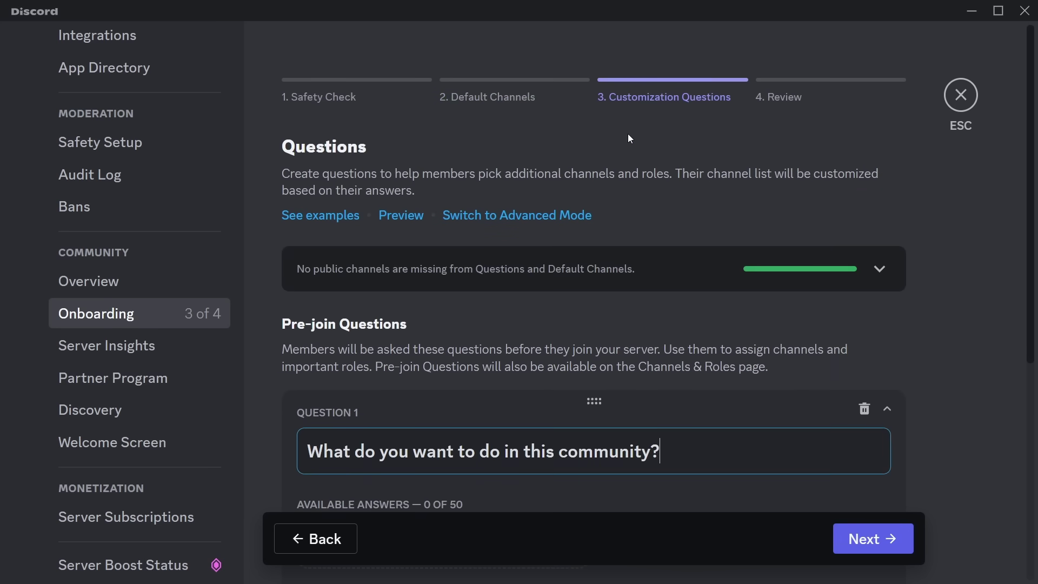
pyautogui.scroll(-3, 673, 225)
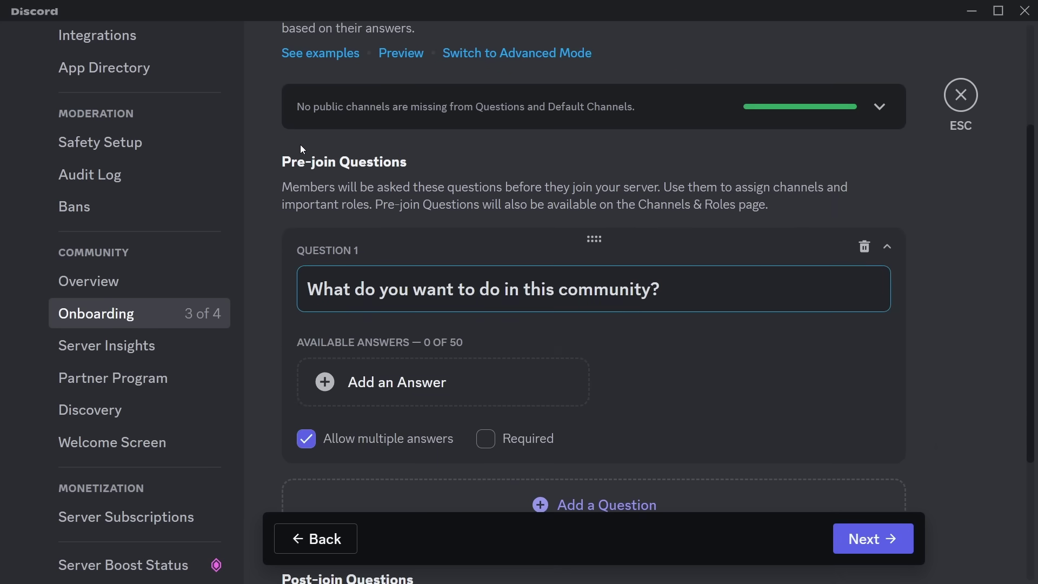
pyautogui.scroll(-3, 426, 192)
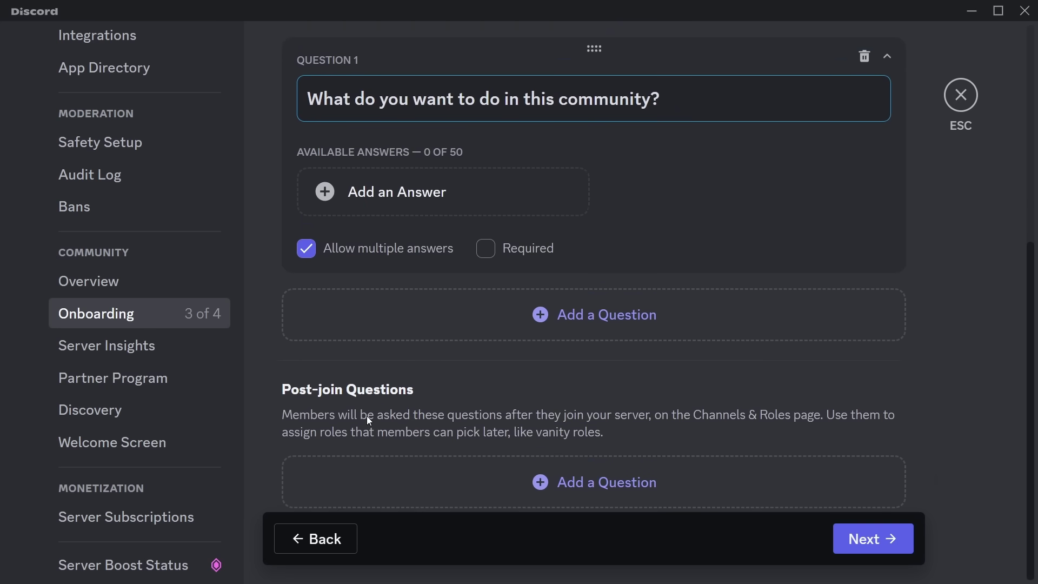
pyautogui.scroll(2, 401, 369)
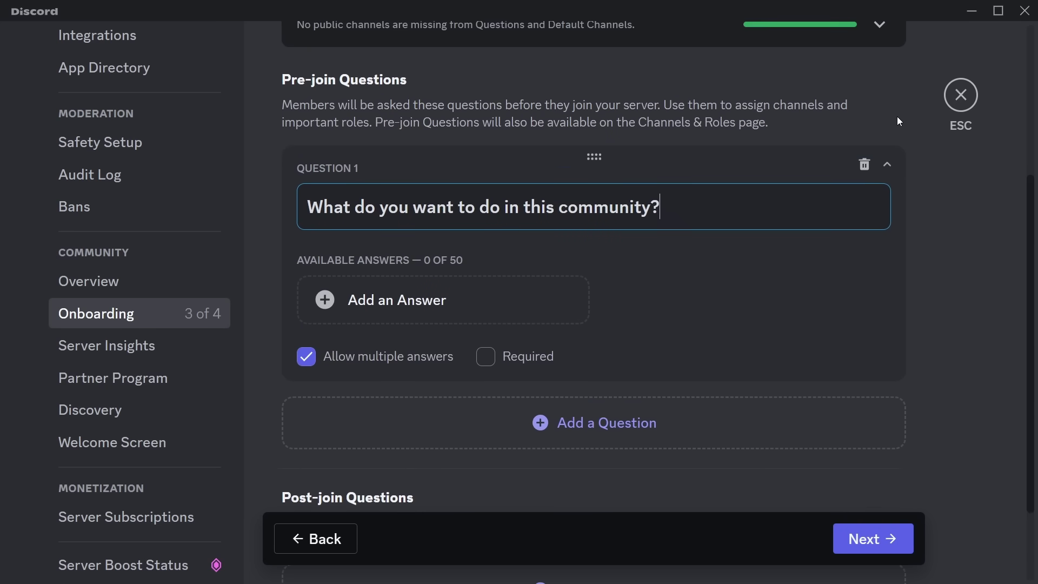
# Close the server settings and view the notification role mentions in the announcements channel.
pyautogui.click(961, 96)
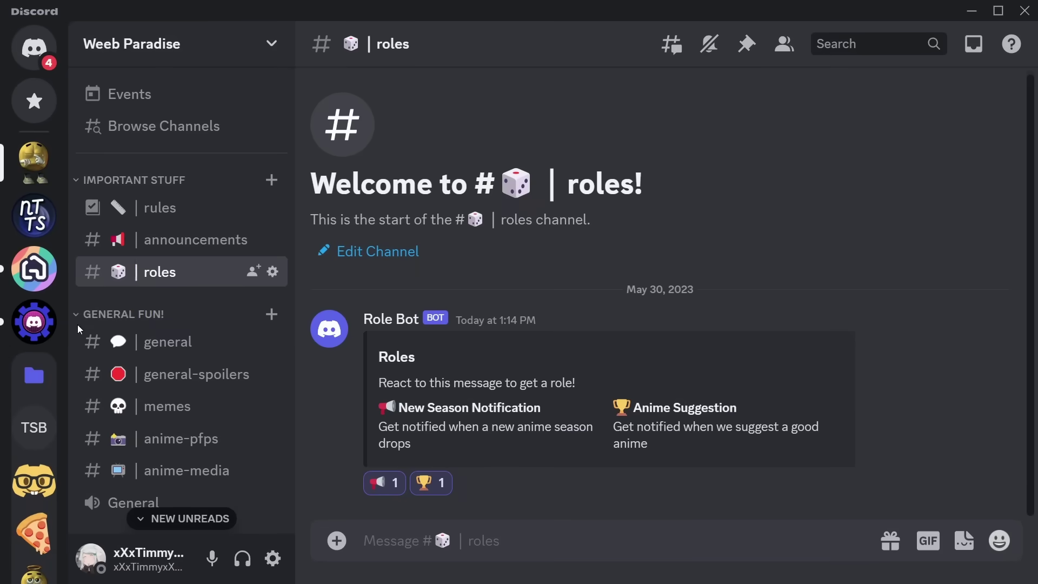
pyautogui.click(233, 240)
pyautogui.scroll(2, 485, 390)
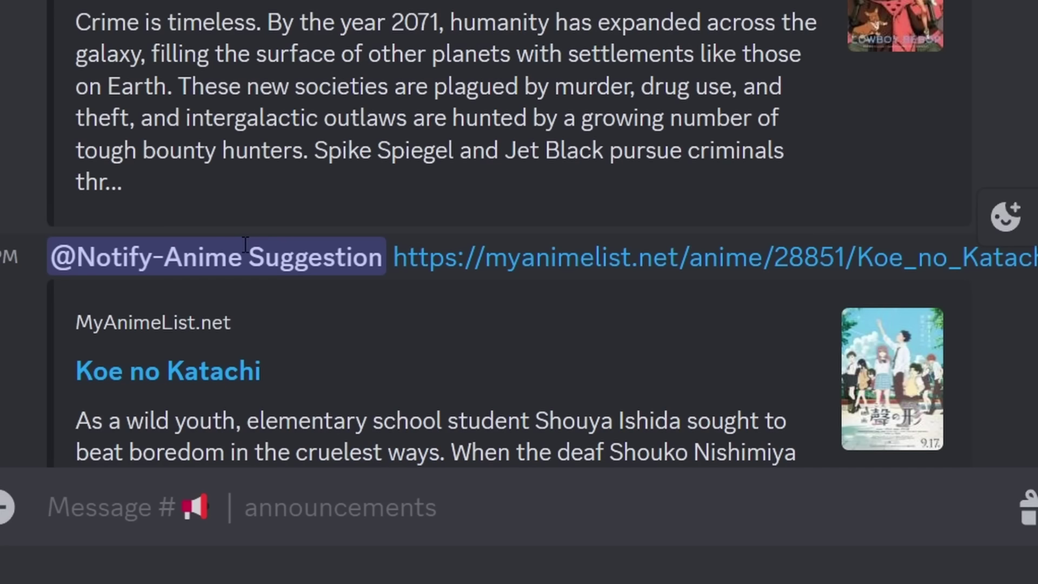
# Return from the announcements channel to the Onboarding customization questions and title the first pre-join question "What do you want to be notified about?".
pyautogui.scroll(5, 245, 244)
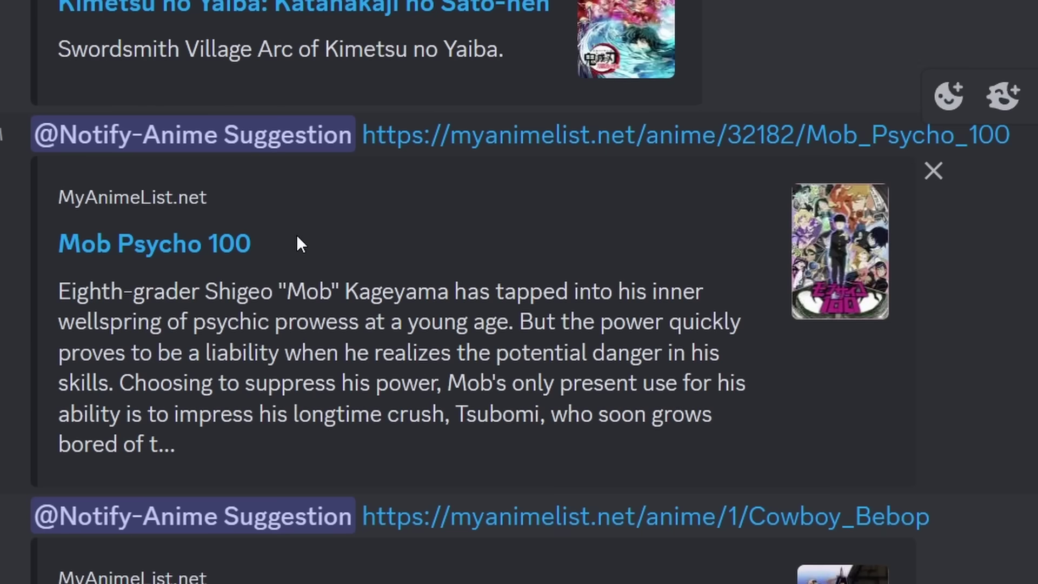
pyautogui.scroll(5, 324, 260)
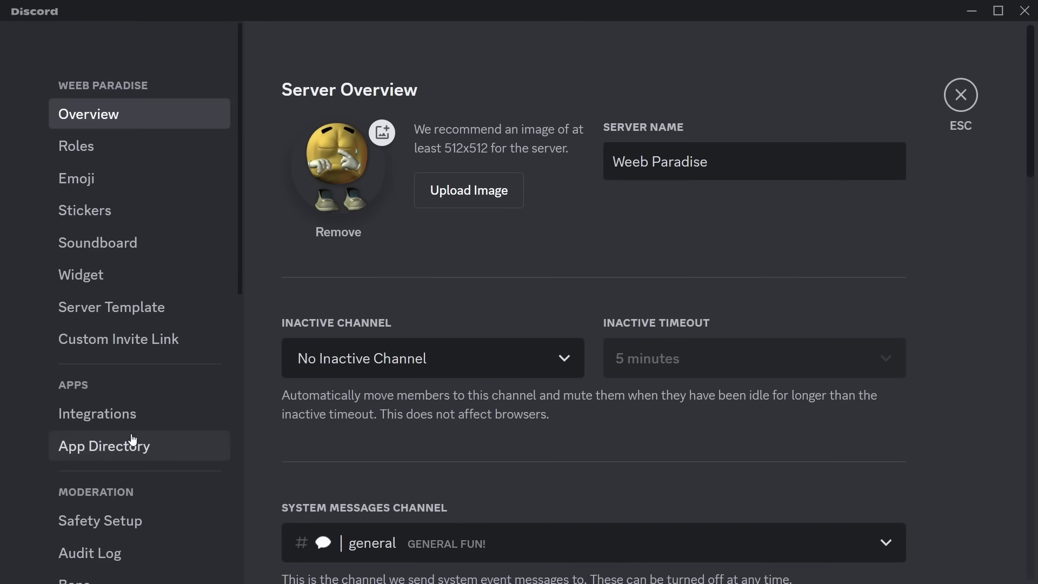
pyautogui.scroll(-5, 134, 436)
pyautogui.click(96, 367)
pyautogui.scroll(-3, 670, 294)
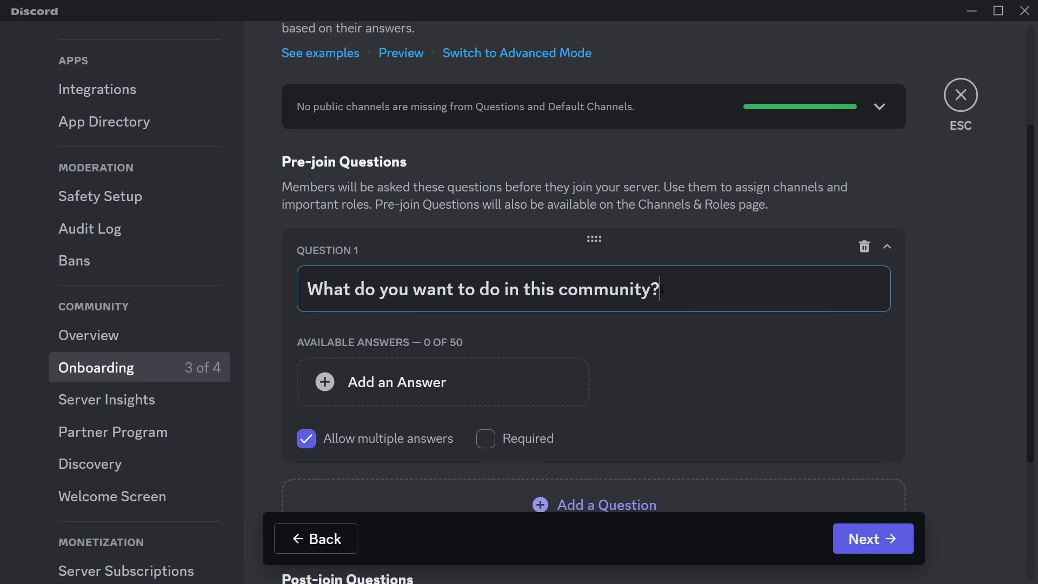
pyautogui.hotkey('ctrl', 'a')
pyautogui.write('What do you want to be notified about?')
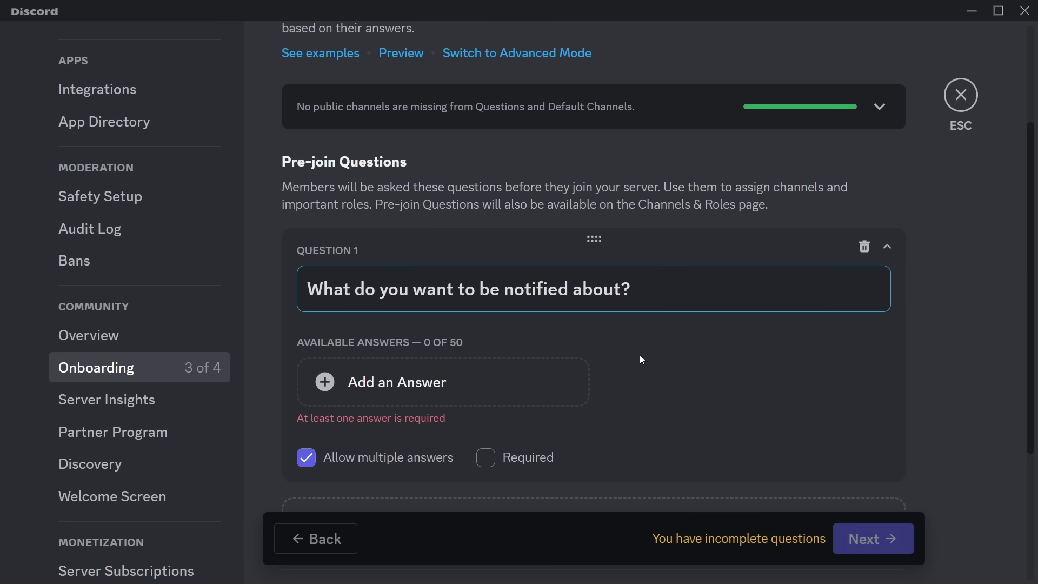
# Add the answer "Upcoming Anime Seasons" to the notification question with the description "Get pinged when a new anime season comes out".
pyautogui.click(414, 381)
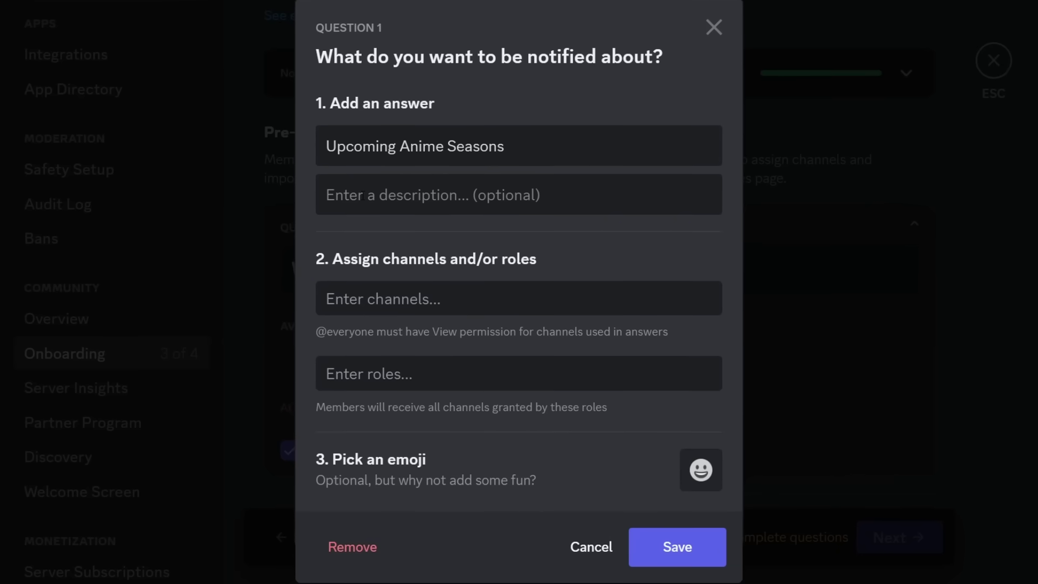
pyautogui.click(363, 196)
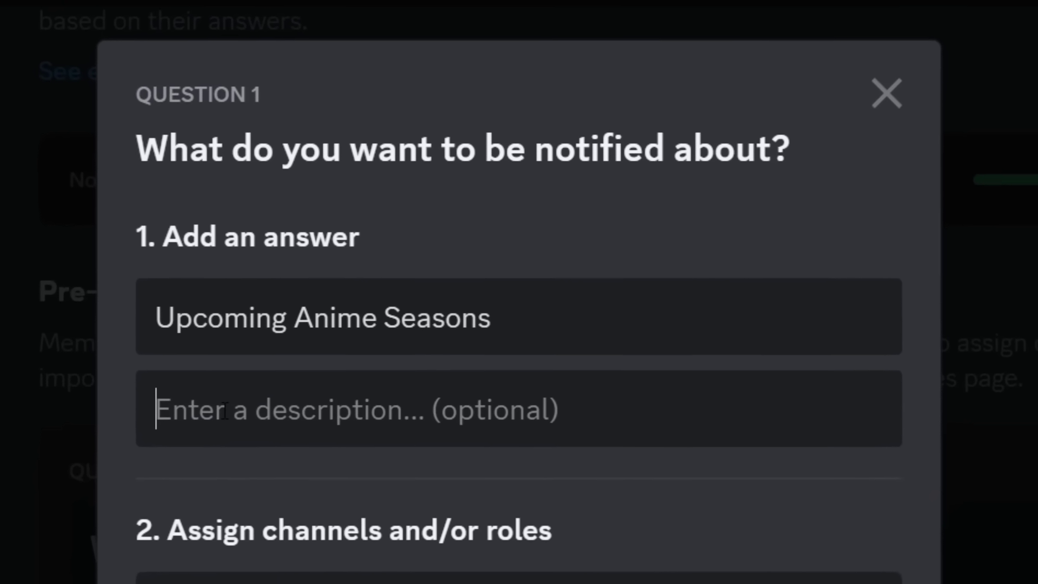
pyautogui.write('Get pinged when a new anime season comes out')
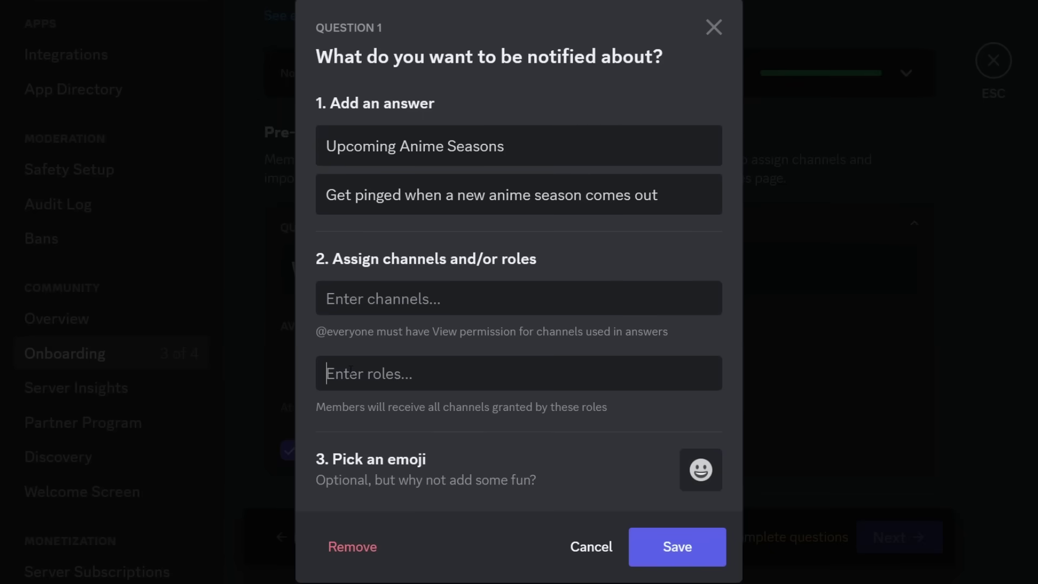
pyautogui.click(350, 373)
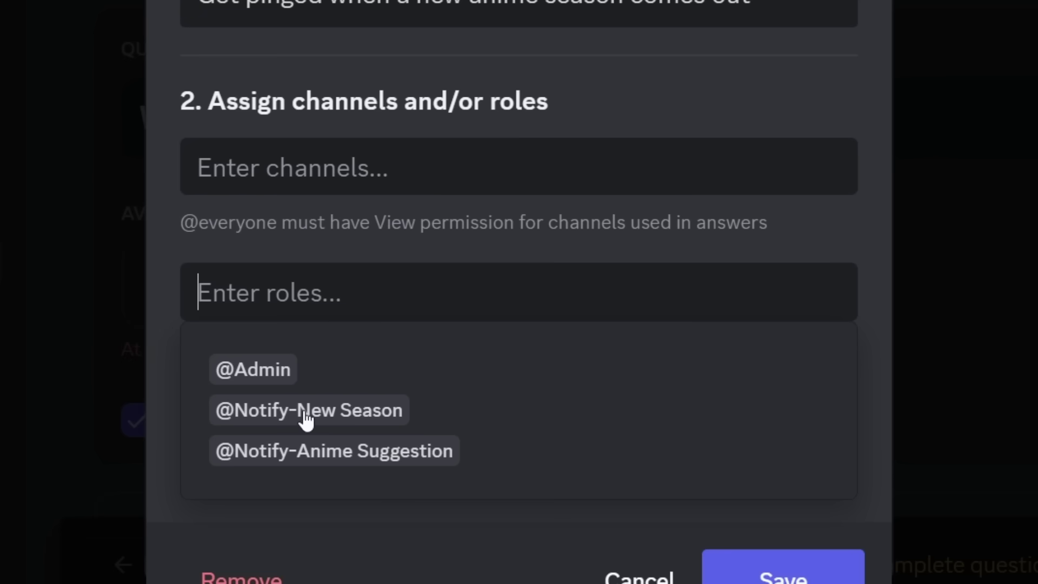
pyautogui.click(306, 412)
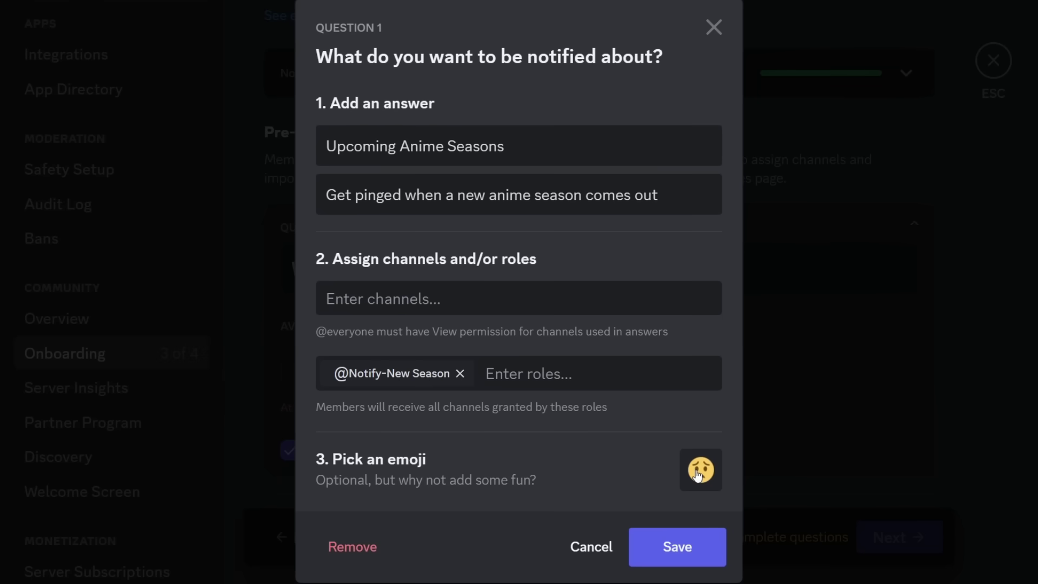
pyautogui.click(698, 475)
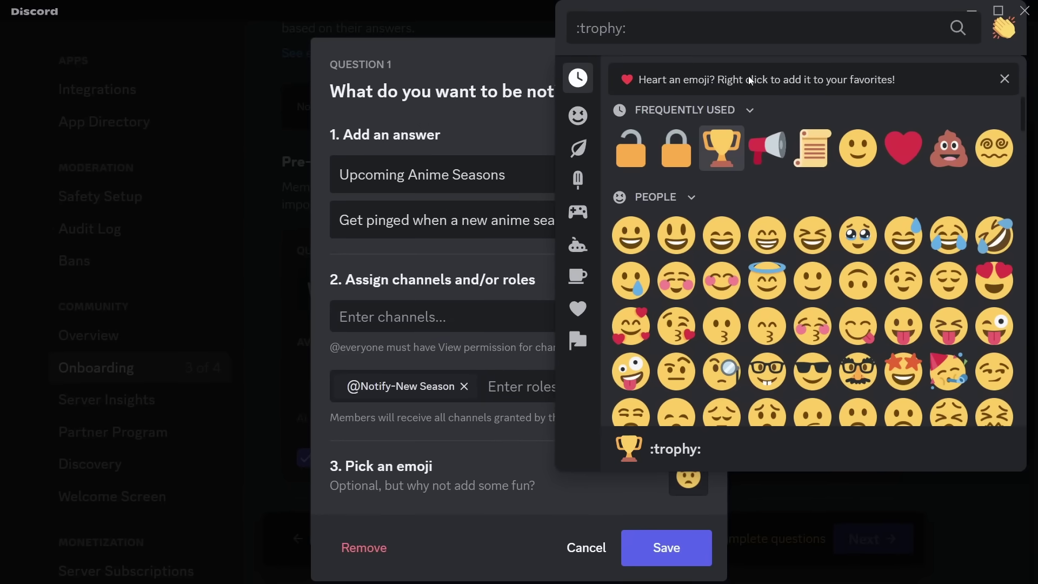
pyautogui.click(670, 551)
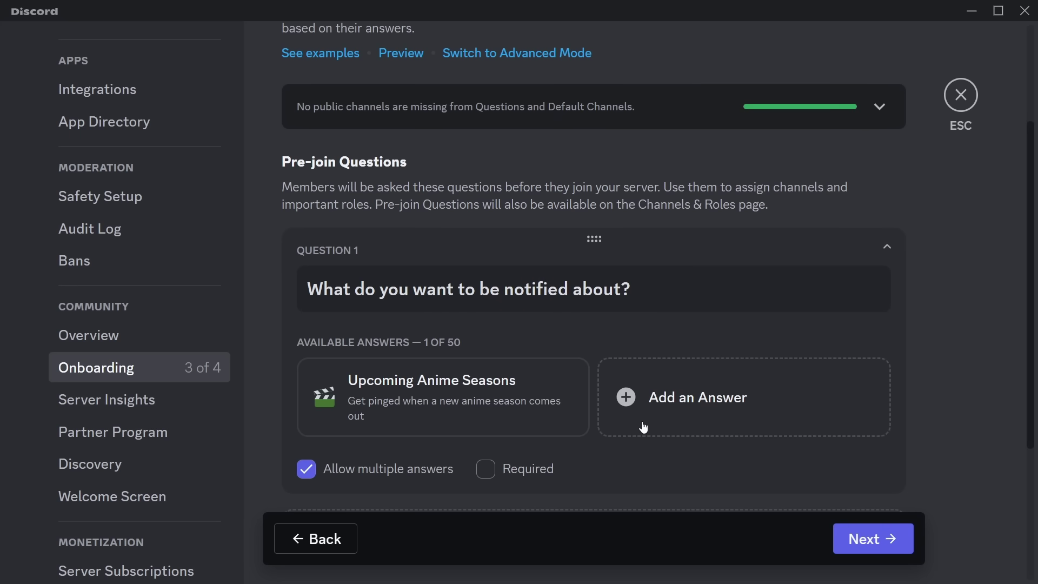
# Add a second answer, "Anime Suggestions", with the description "Get pinged when we suggest a cool anime" and a star emoji.
pyautogui.click(646, 432)
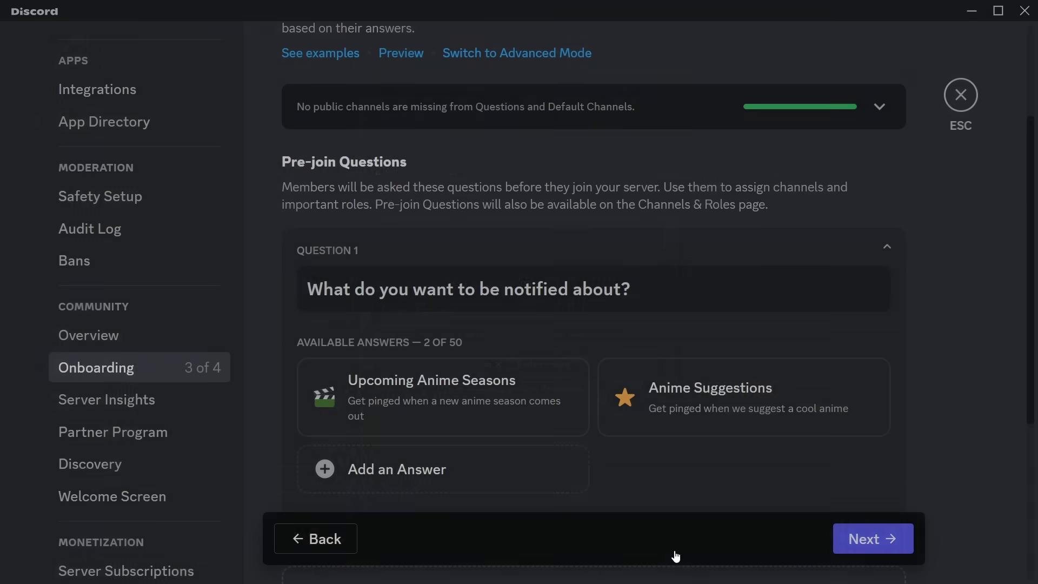
pyautogui.scroll(-3, 613, 342)
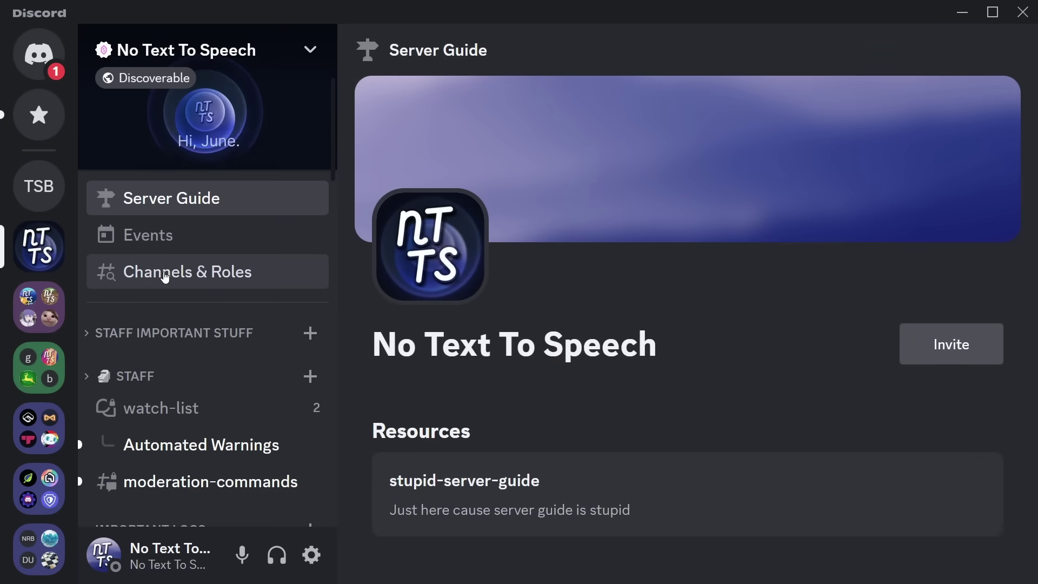
# Examine the customization questions on the Channels & Roles page of the No Text To Speech server.
pyautogui.click(190, 273)
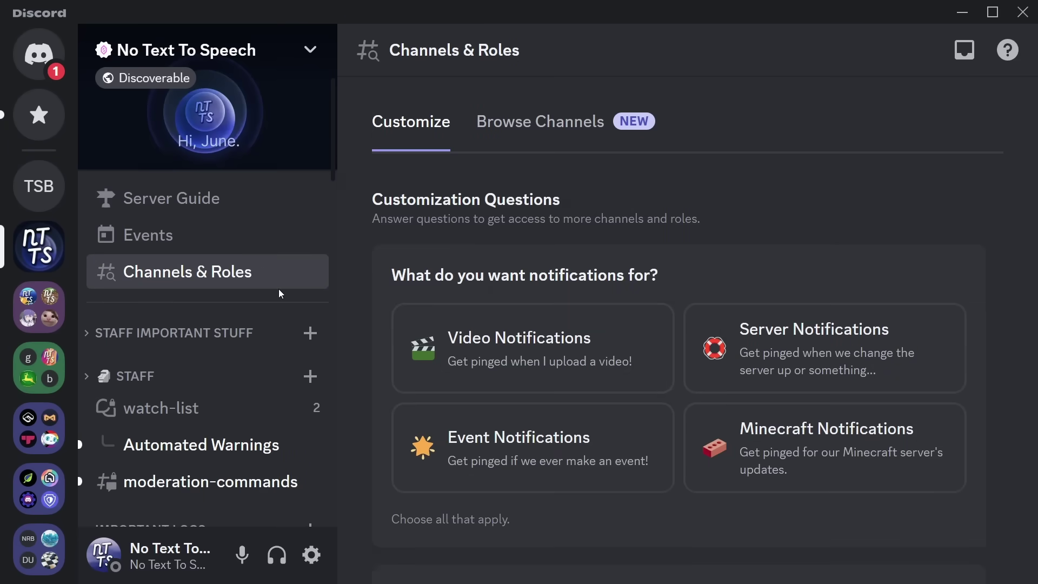
pyautogui.scroll(-5, 622, 321)
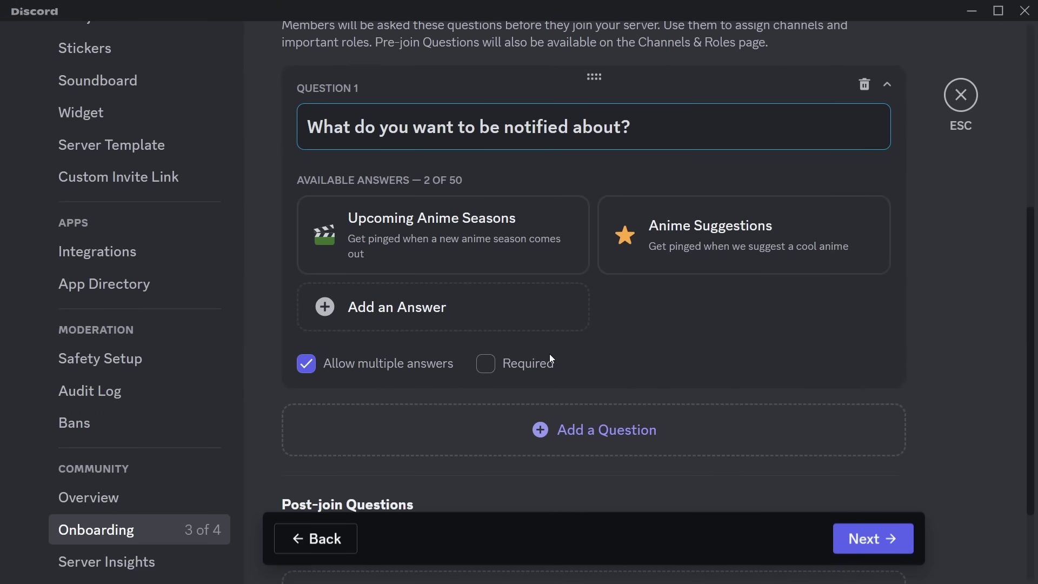
# Preview Weeb Paradise's onboarding as a new member with both notification answers selected, finish it and return to the Onboarding settings.
pyautogui.scroll(6, 560, 358)
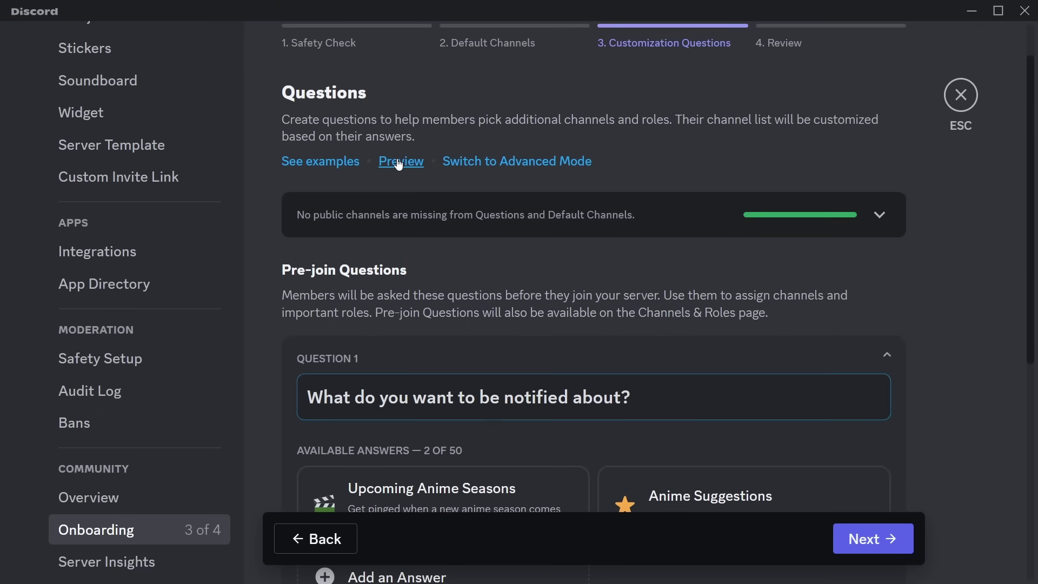
pyautogui.click(401, 163)
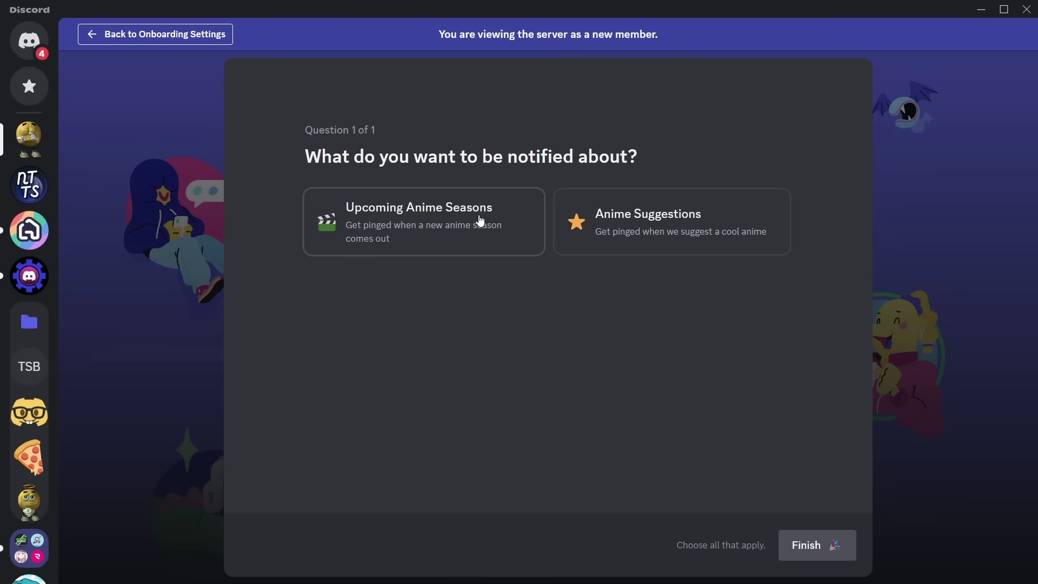
pyautogui.click(480, 221)
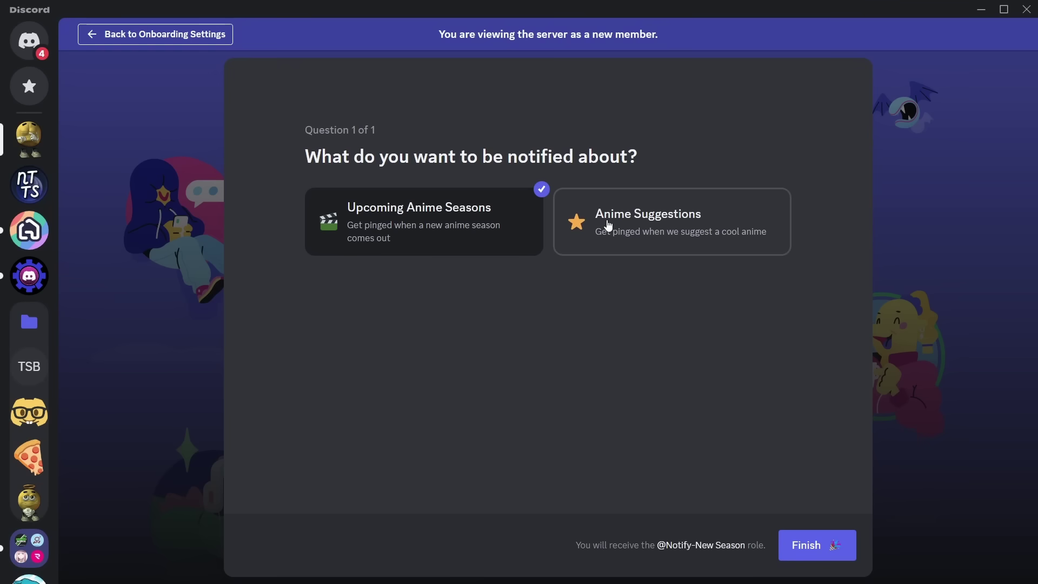
pyautogui.click(610, 235)
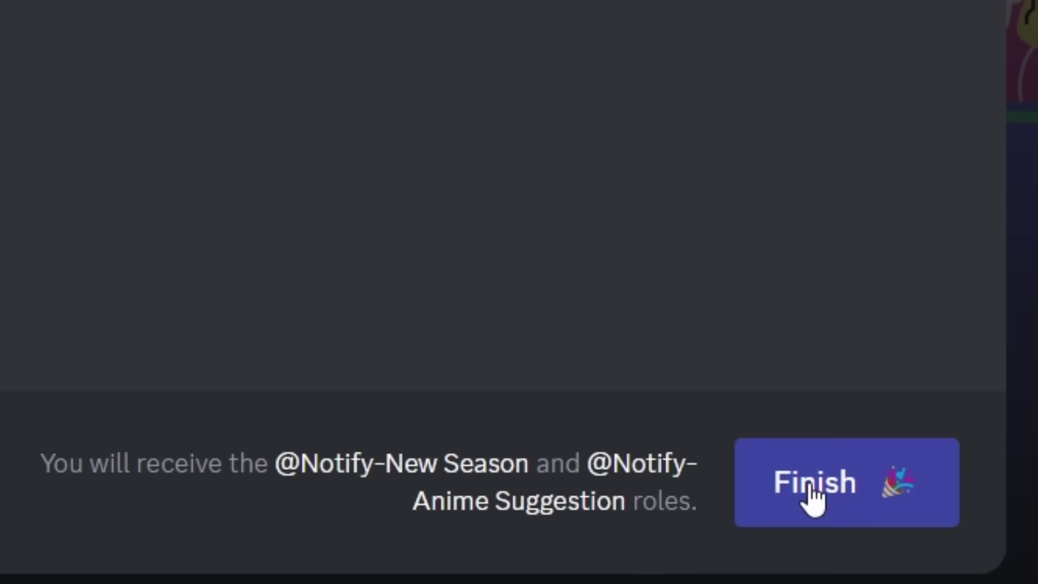
pyautogui.click(805, 549)
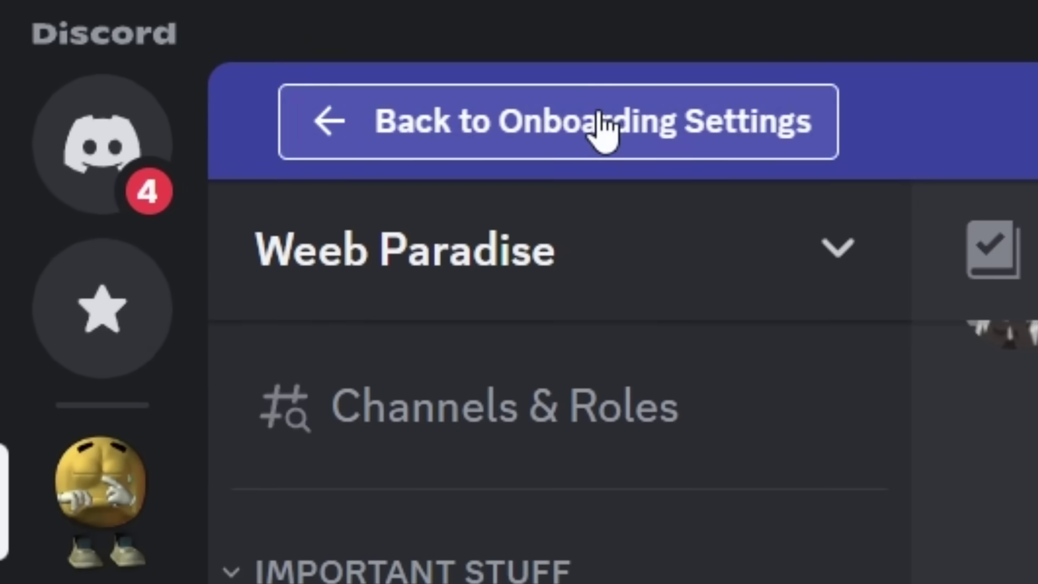
pyautogui.click(603, 127)
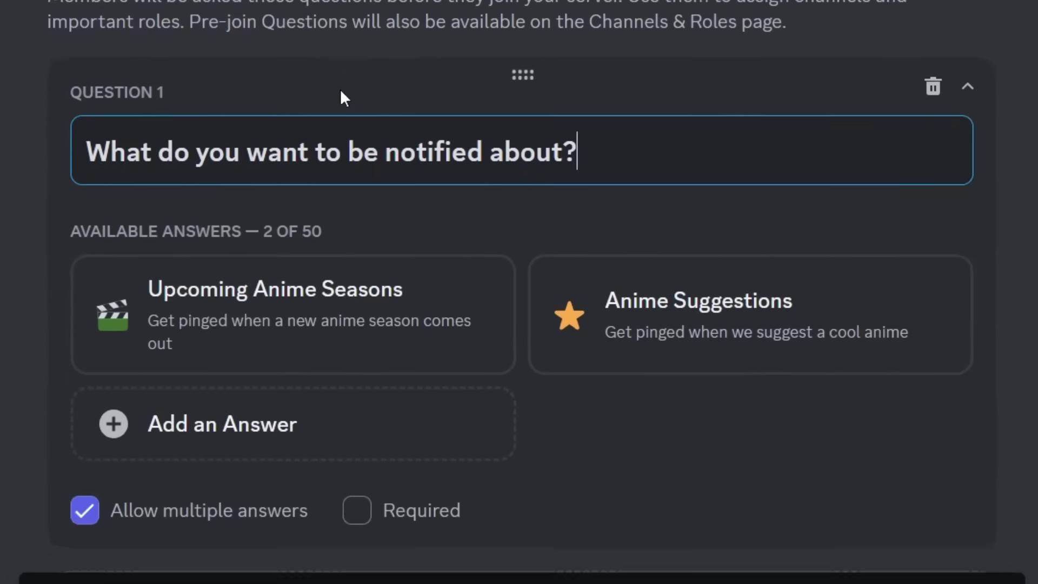
# Add placeholder answers numbered 3 to 13 to the notification question, accepting the change to a dropdown.
pyautogui.scroll(-1, 339, 89)
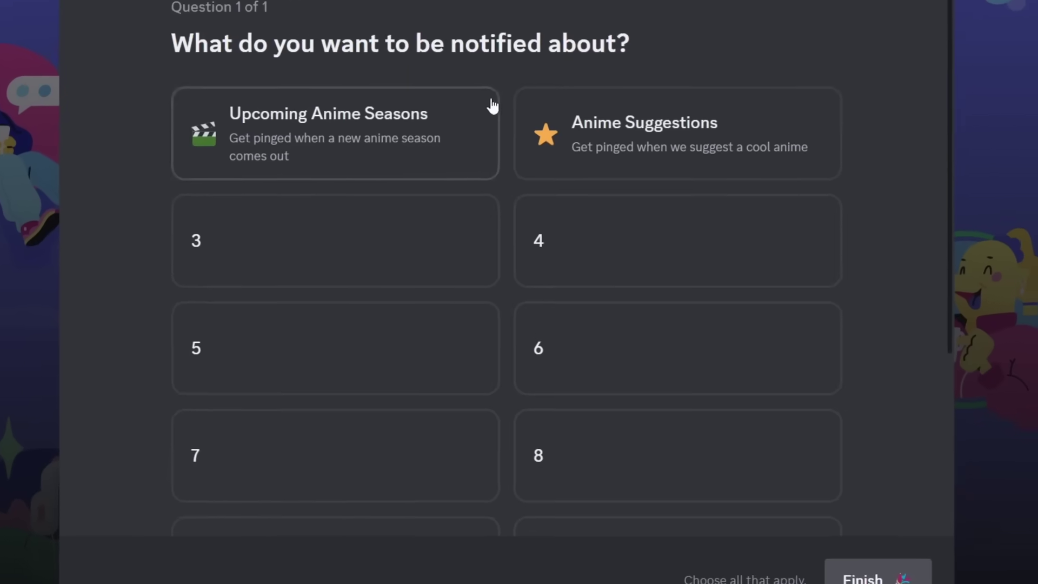
pyautogui.scroll(-4, 500, 168)
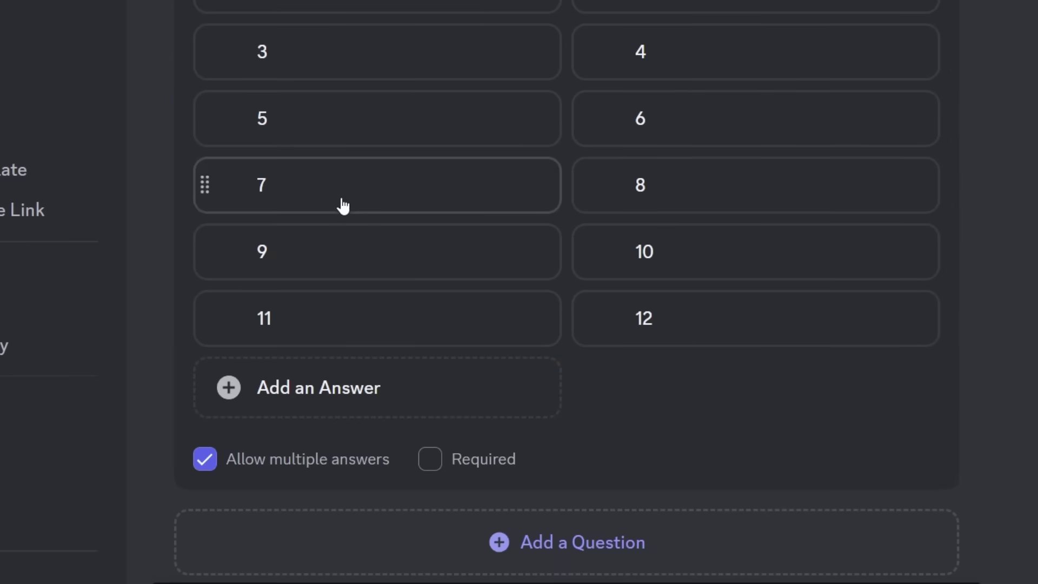
pyautogui.click(291, 401)
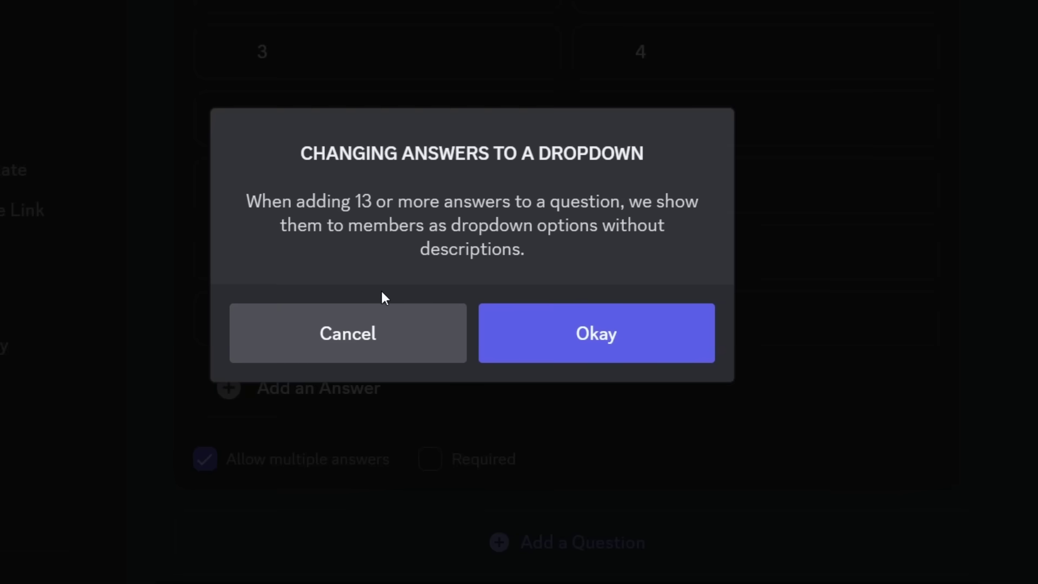
pyautogui.click(611, 341)
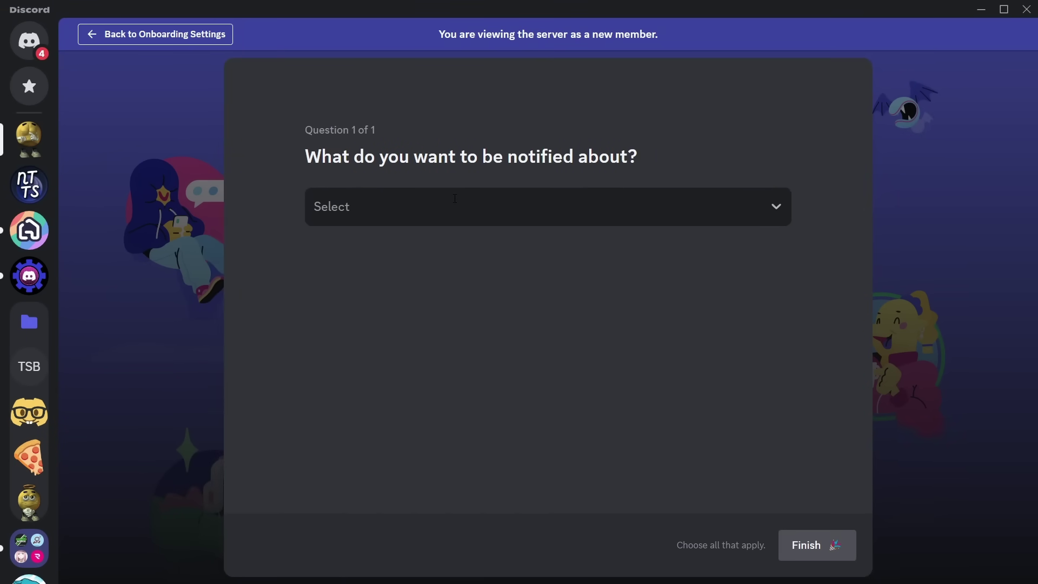
# Look through the dropdown of answers in the new-member preview of the notification question and close it.
pyautogui.click(452, 212)
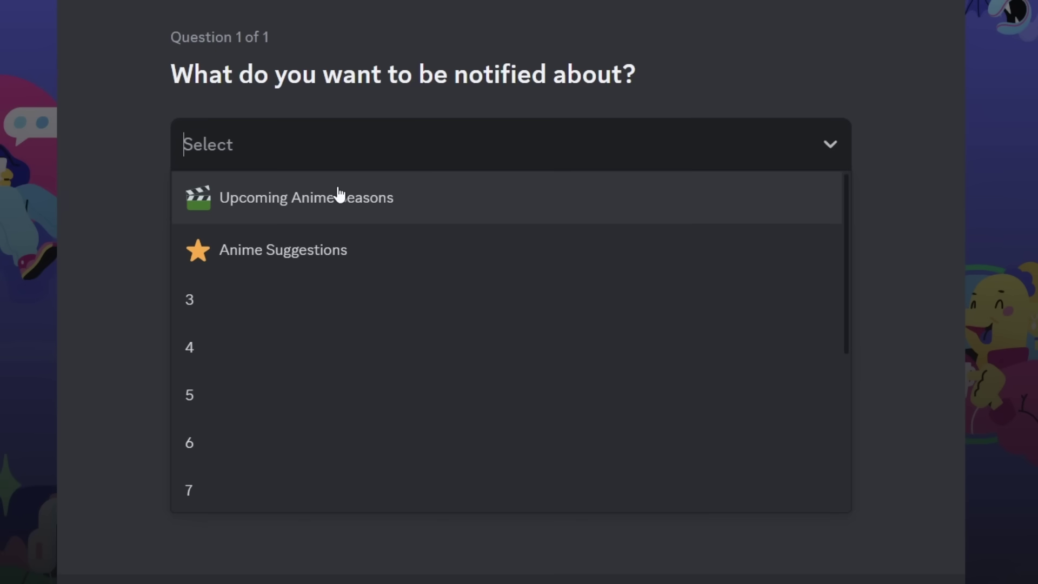
pyautogui.scroll(-5, 309, 296)
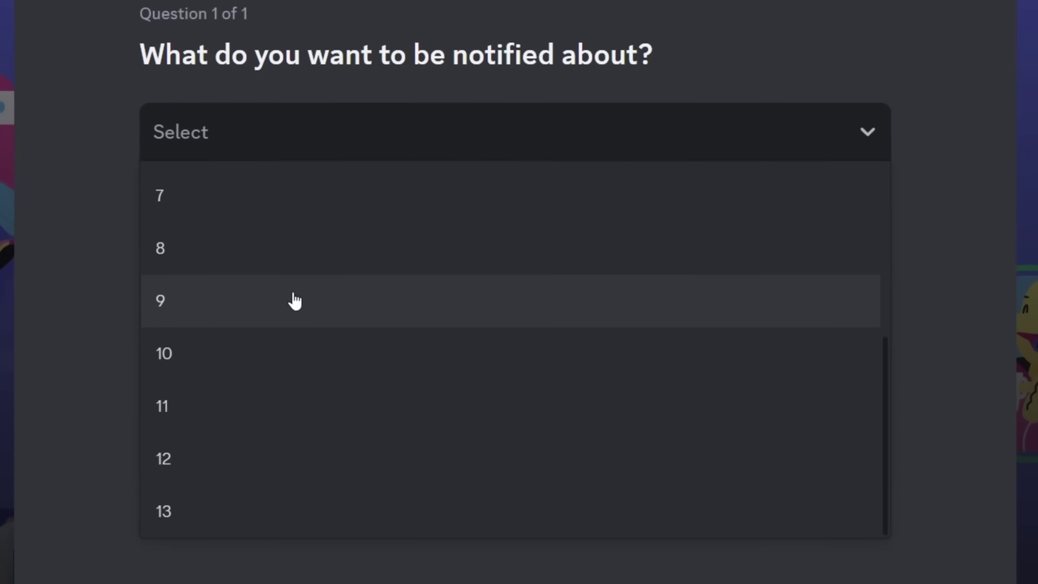
pyautogui.scroll(5, 311, 299)
pyautogui.press('Escape')
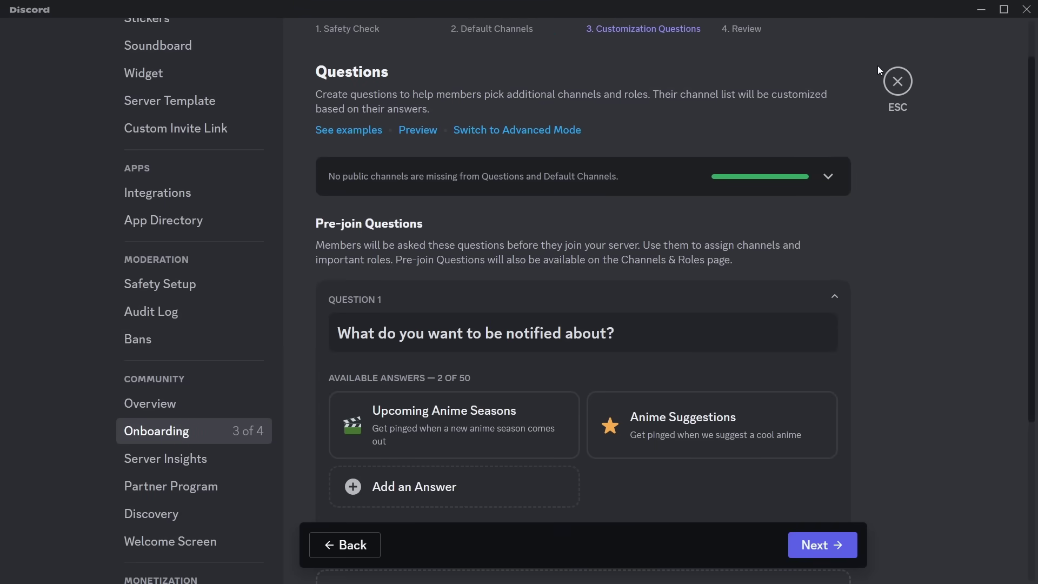
pyautogui.click(898, 82)
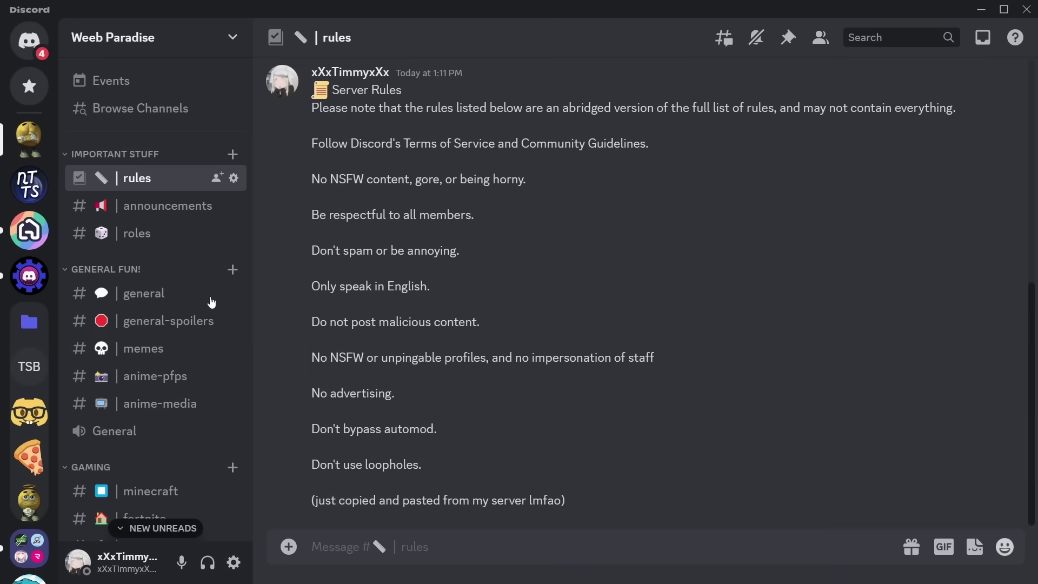
pyautogui.click(126, 43)
pyautogui.click(124, 142)
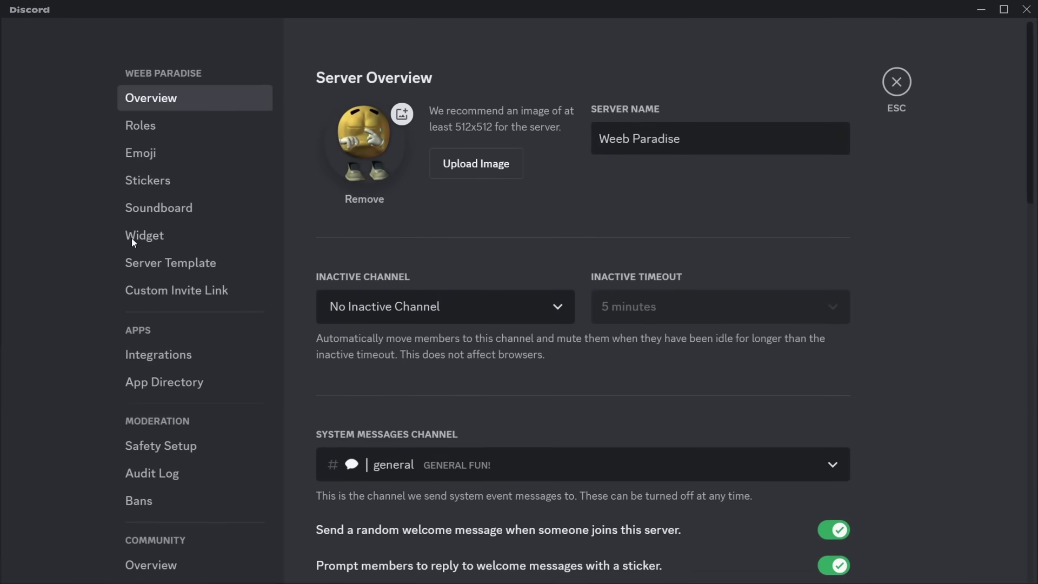
pyautogui.scroll(-3, 149, 459)
pyautogui.click(151, 431)
pyautogui.click(818, 549)
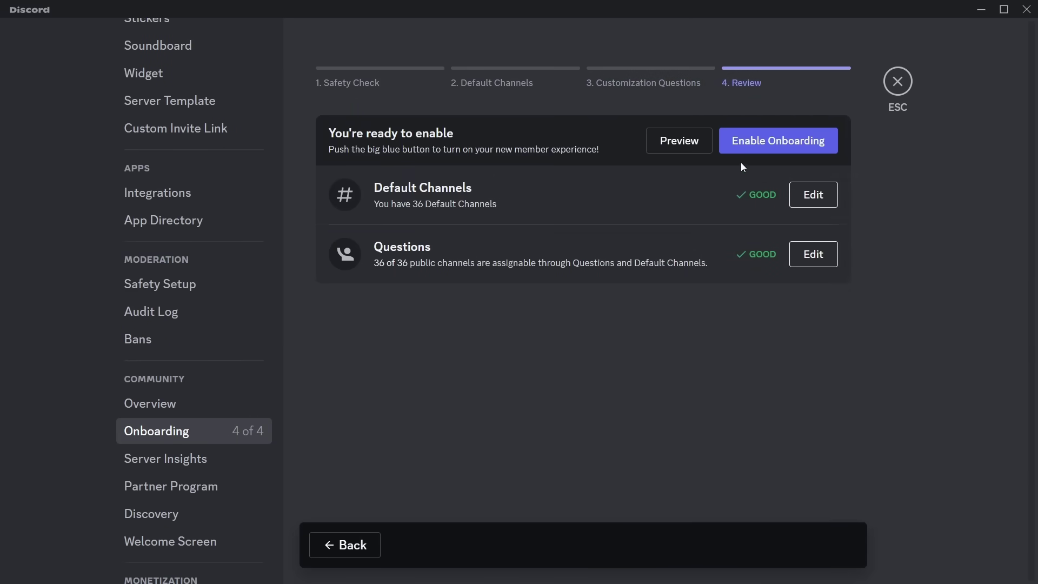
pyautogui.click(743, 149)
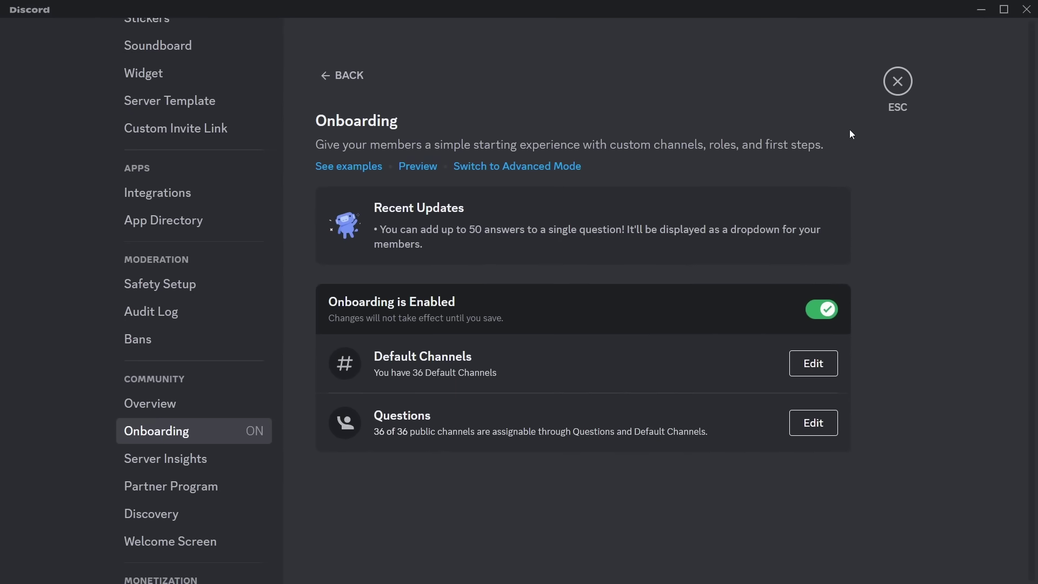
# Check the customization question on Weeb Paradise's Channels & Roles page and switch to the No Text To Speech server.
pyautogui.click(904, 92)
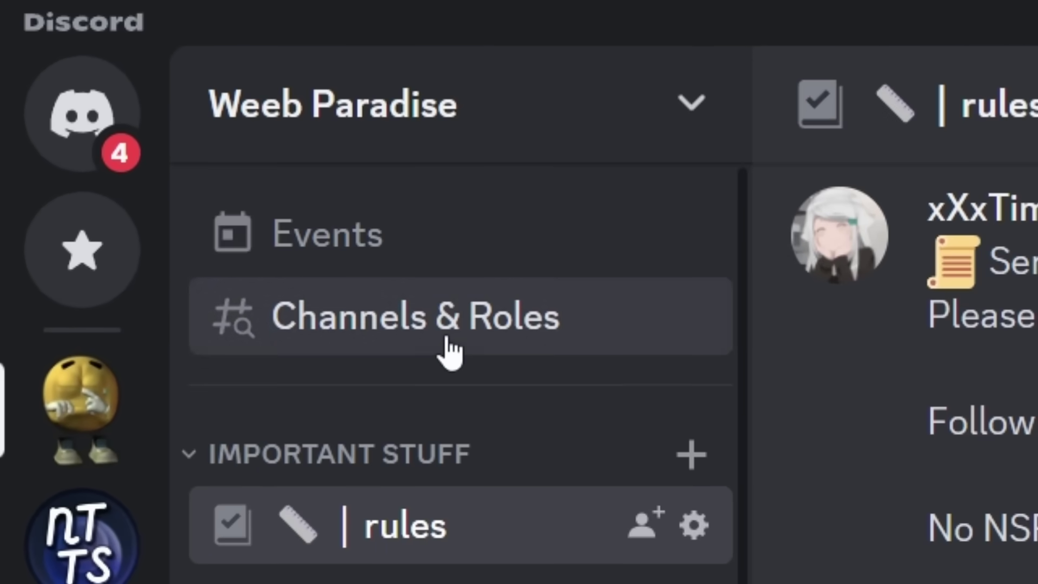
pyautogui.click(449, 352)
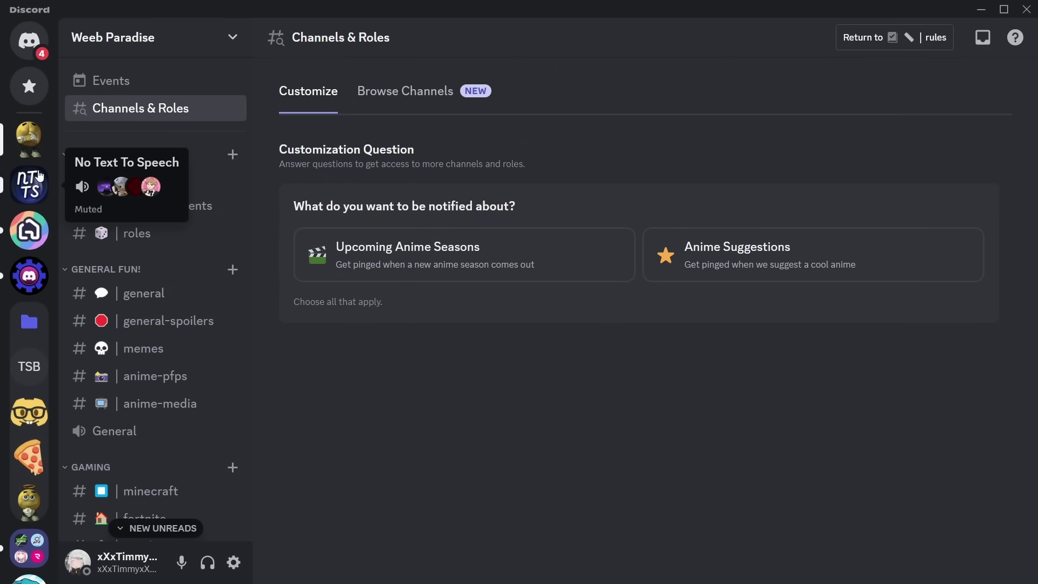
pyautogui.click(39, 174)
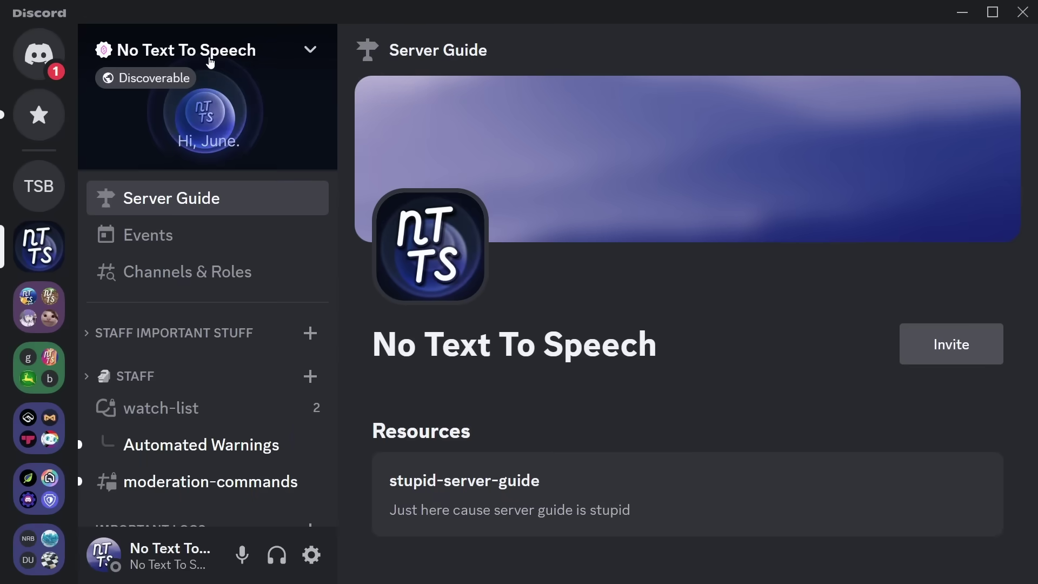
# Open the Onboarding page in the No Text To Speech server's settings.
pyautogui.click(208, 58)
pyautogui.click(162, 144)
pyautogui.scroll(-8, 99, 414)
pyautogui.click(67, 358)
pyautogui.scroll(-4, 413, 469)
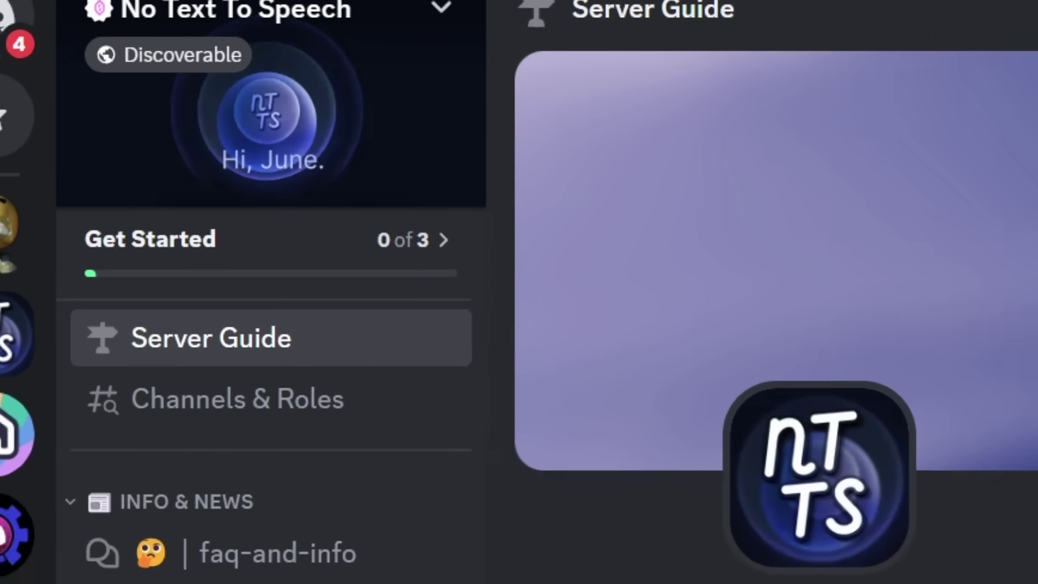
# As a new member, follow the Get Started tasks in No Text To Speech's Server Guide from new videos through saying hi to video ideas.
pyautogui.scroll(-4, 865, 379)
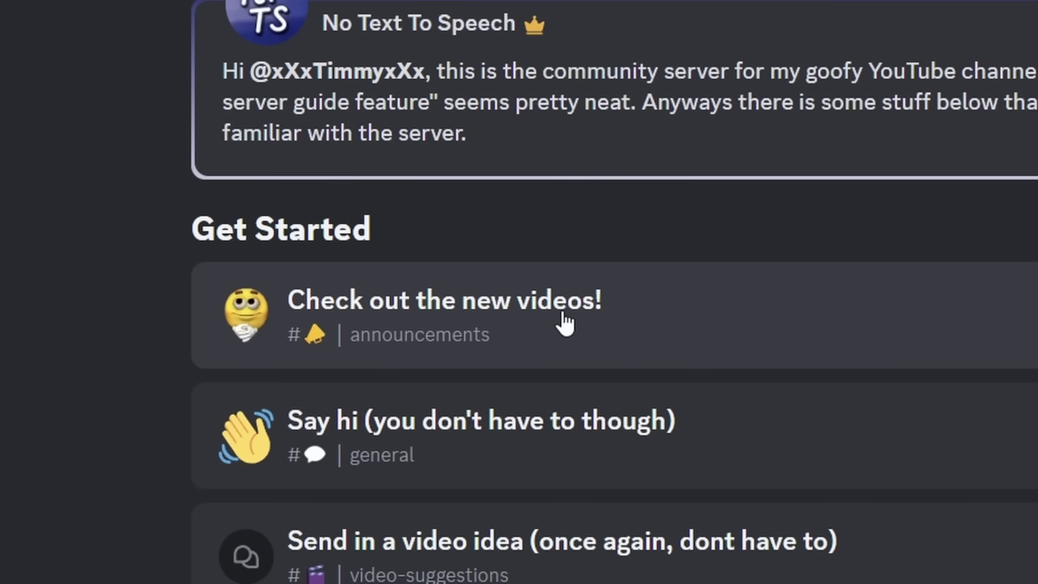
pyautogui.click(567, 324)
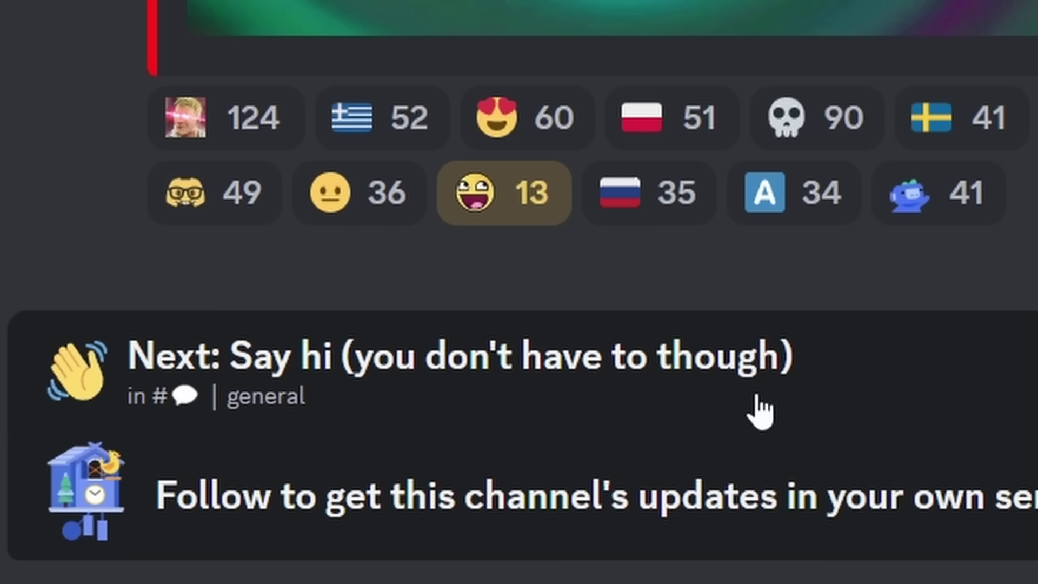
pyautogui.click(760, 413)
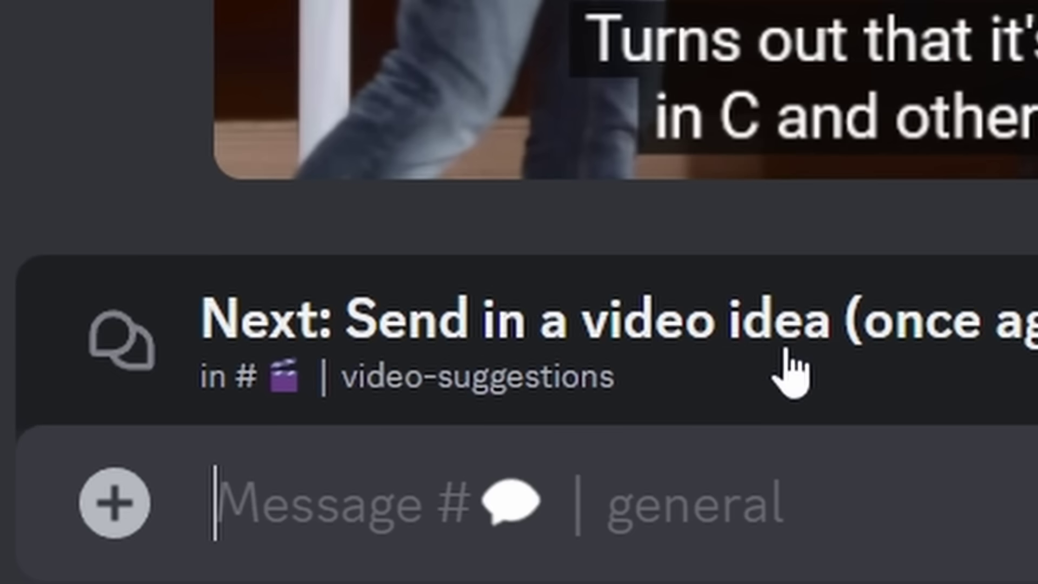
pyautogui.click(789, 373)
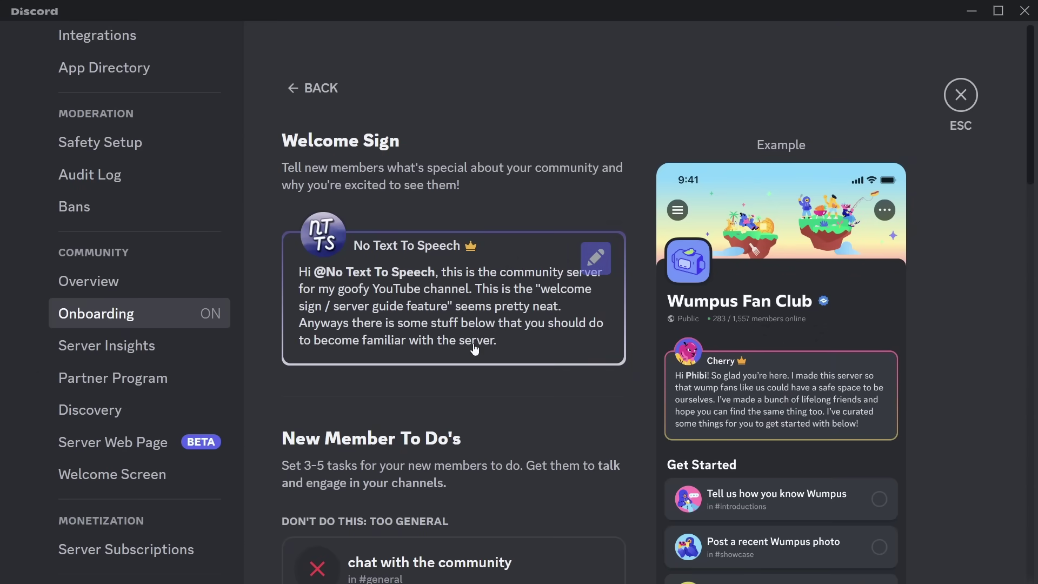
# Examine the Welcome Sign's message in the Server Guide settings, close it without changes and review the New Member To Do's.
pyautogui.click(595, 258)
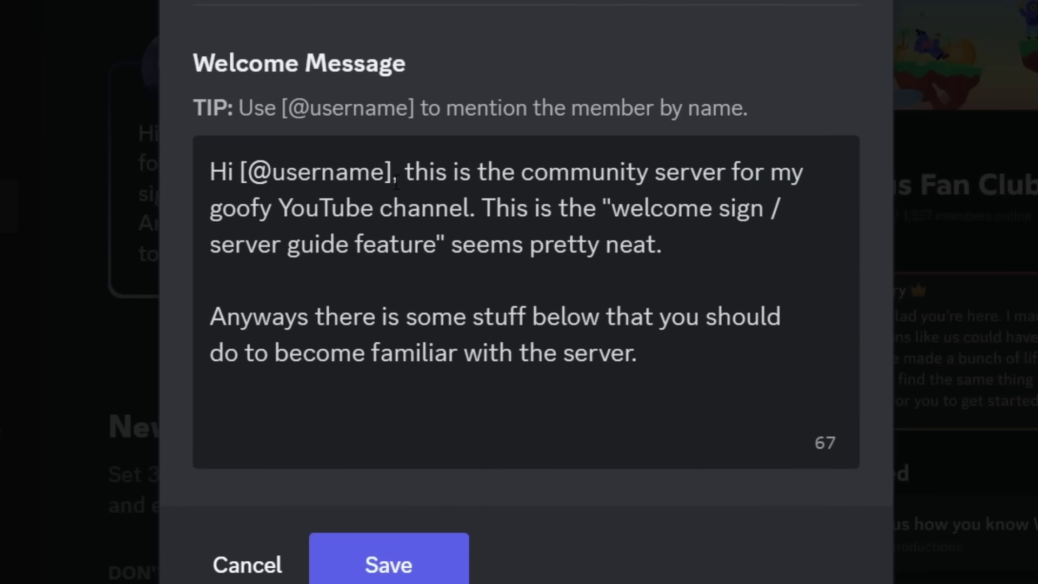
pyautogui.press('Escape')
pyautogui.scroll(-4, 466, 310)
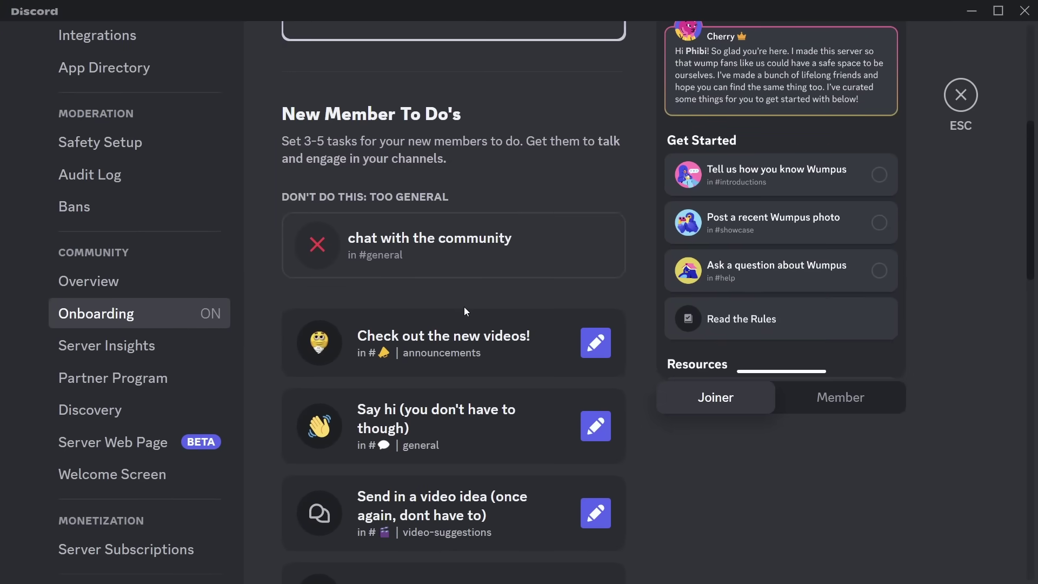
pyautogui.scroll(-1, 344, 292)
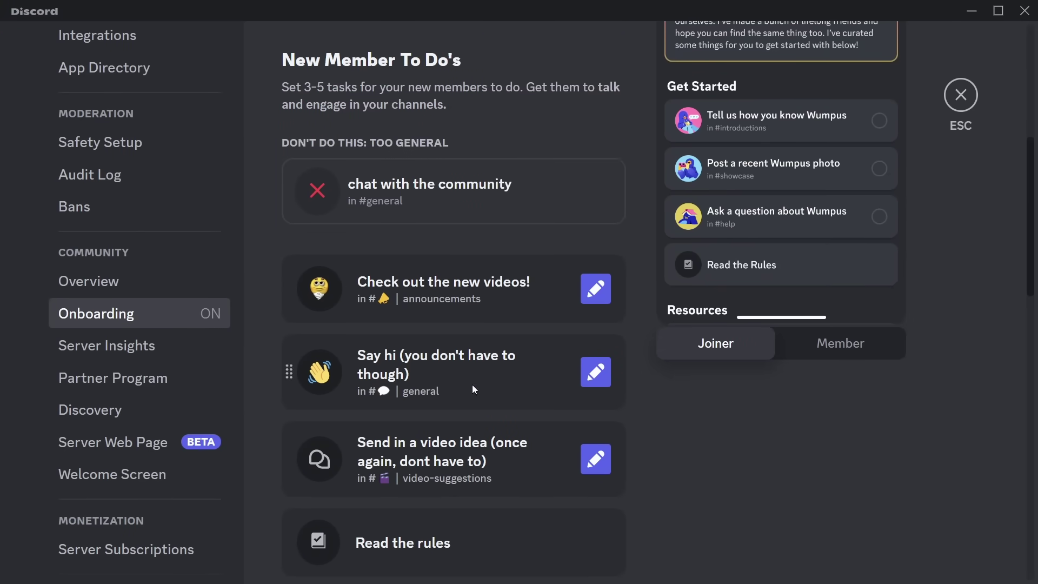
# Start a new member task titled "Introduce yourself" and assign it to the general channel.
pyautogui.scroll(-2, 471, 389)
pyautogui.click(445, 524)
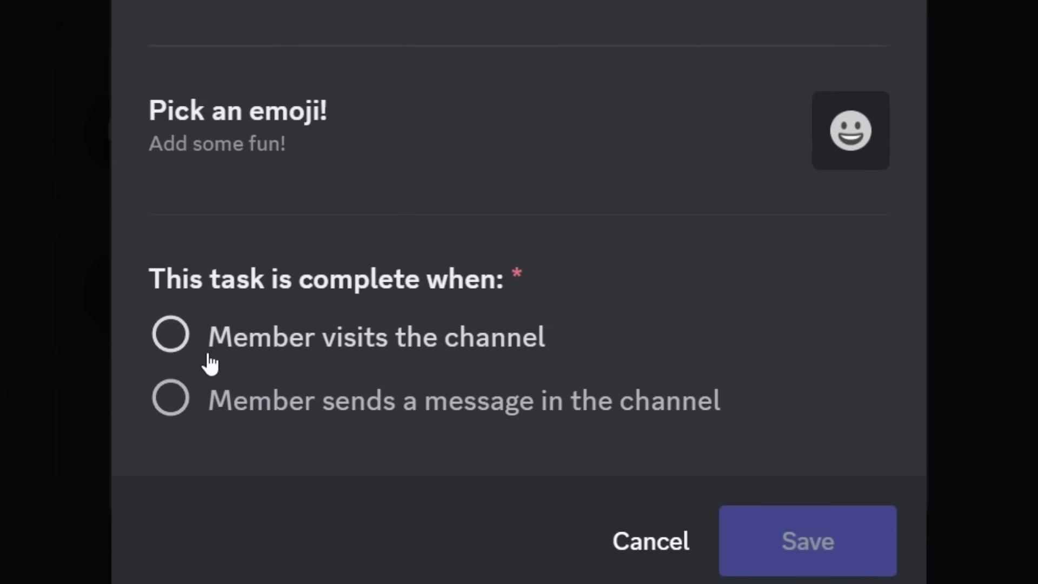
pyautogui.write('Introduc')
pyautogui.write('e yourself')
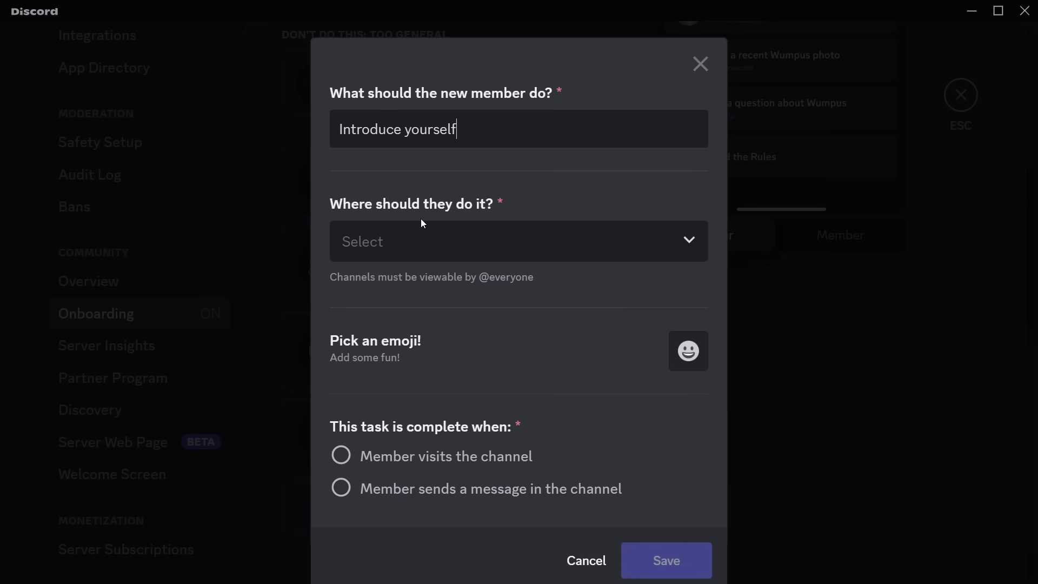
pyautogui.click(426, 242)
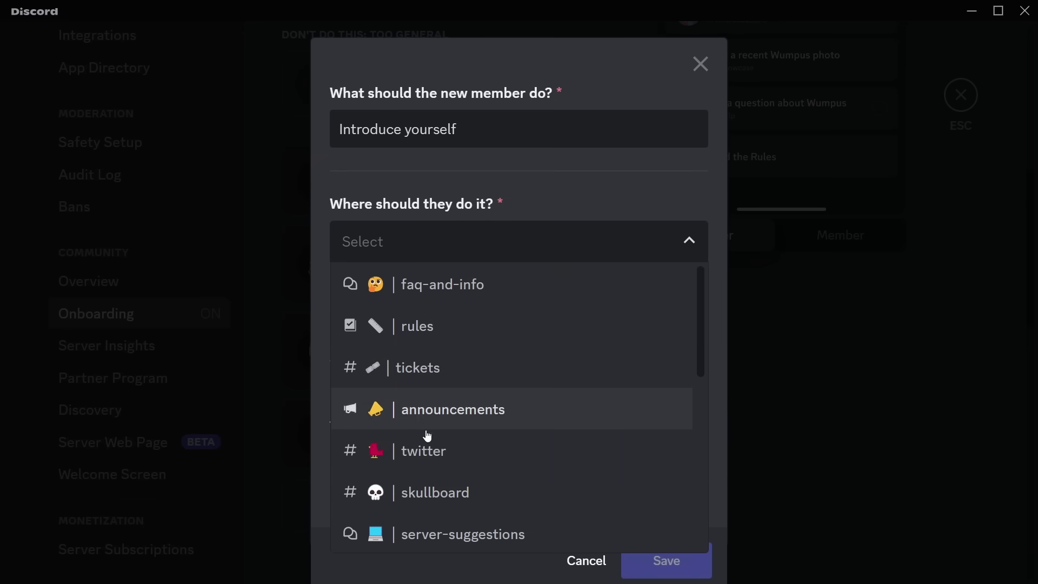
pyautogui.scroll(-4, 430, 467)
pyautogui.scroll(-3, 436, 468)
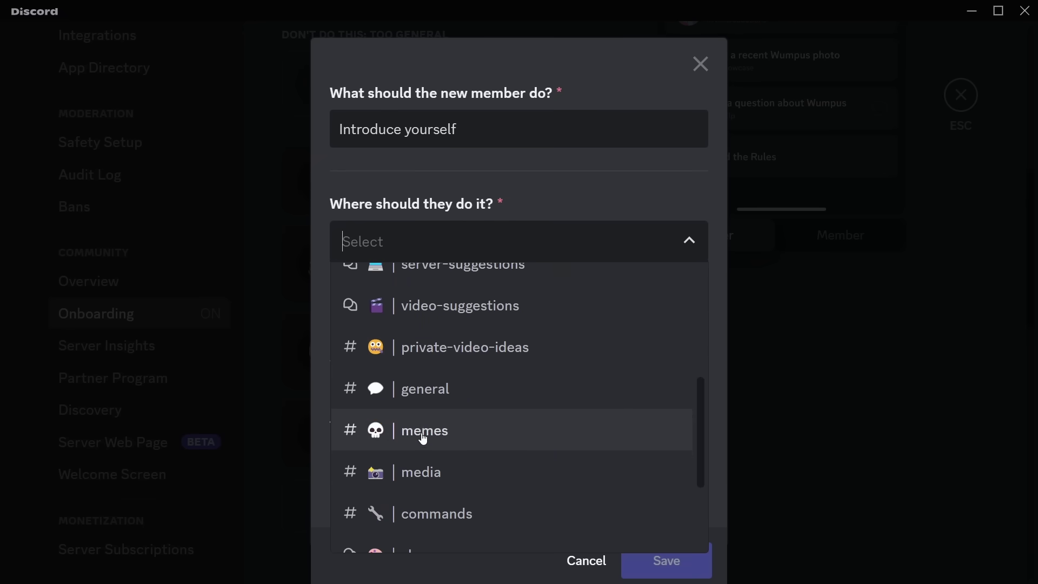
pyautogui.click(409, 396)
# Give the task a screaming-face emoji, set it complete when the member sends a message in the channel, and save it.
pyautogui.click(689, 348)
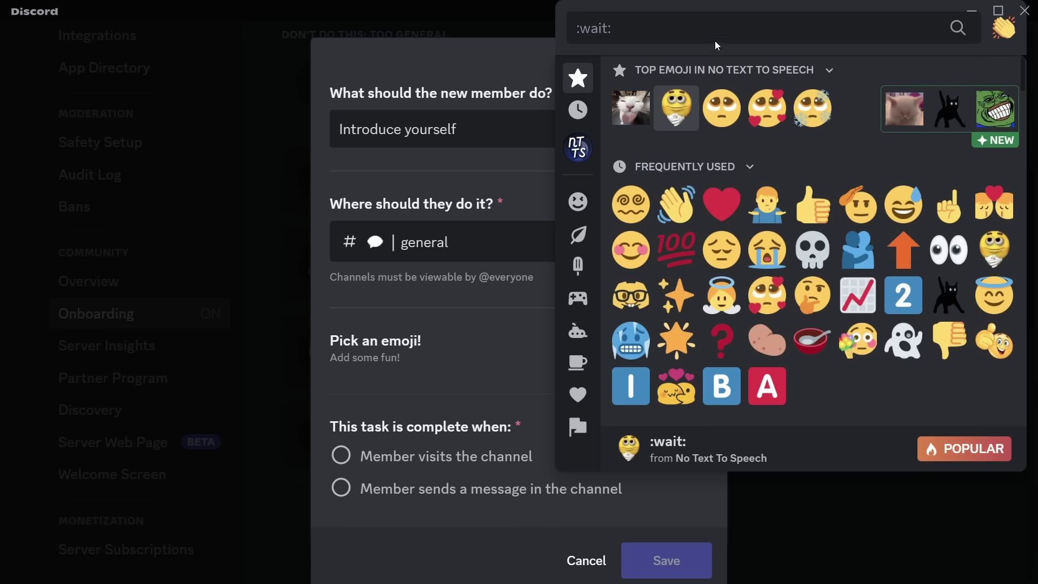
pyautogui.write('wa')
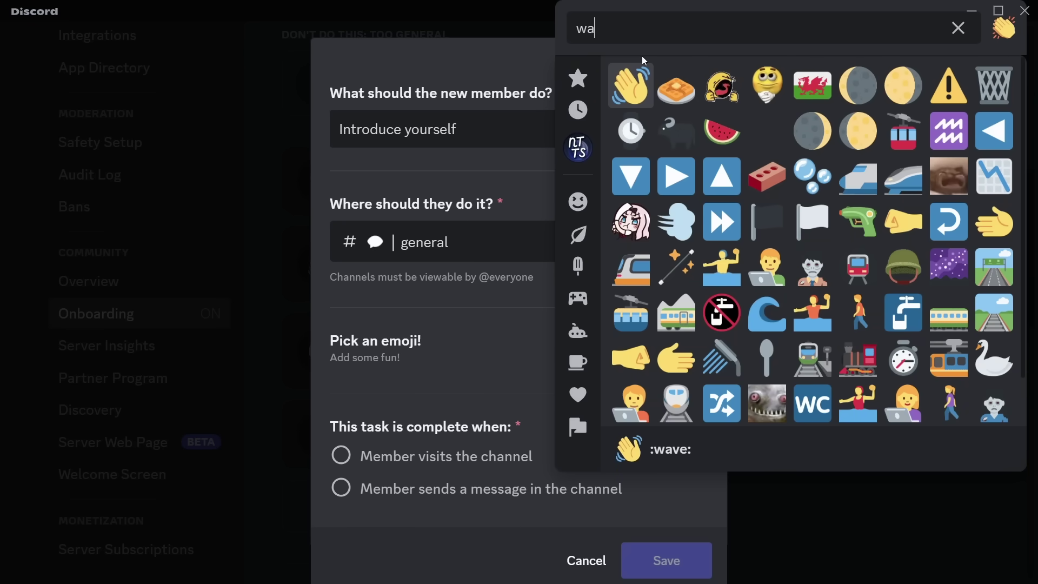
pyautogui.click(720, 116)
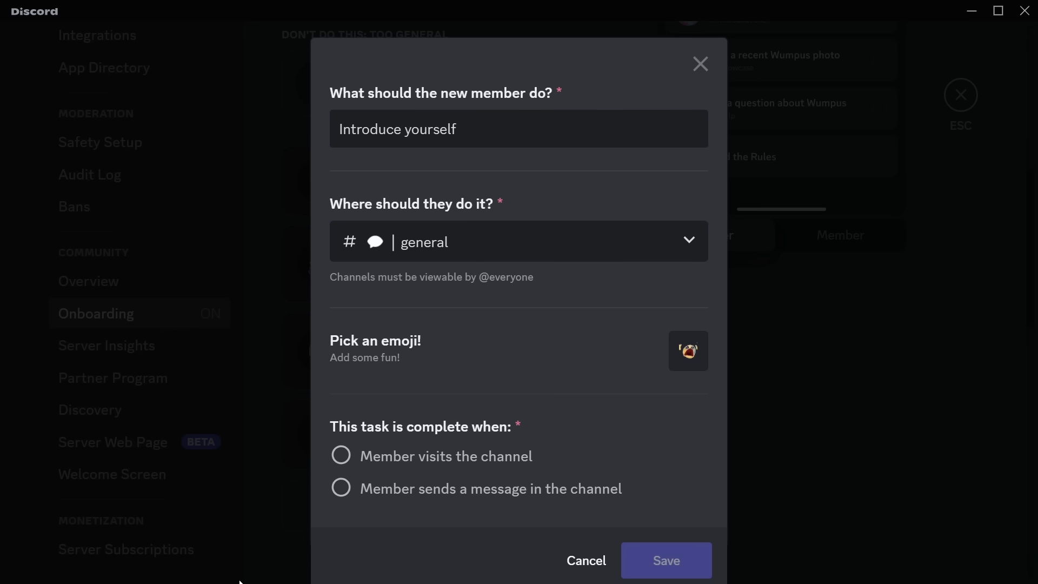
pyautogui.click(345, 463)
pyautogui.click(342, 488)
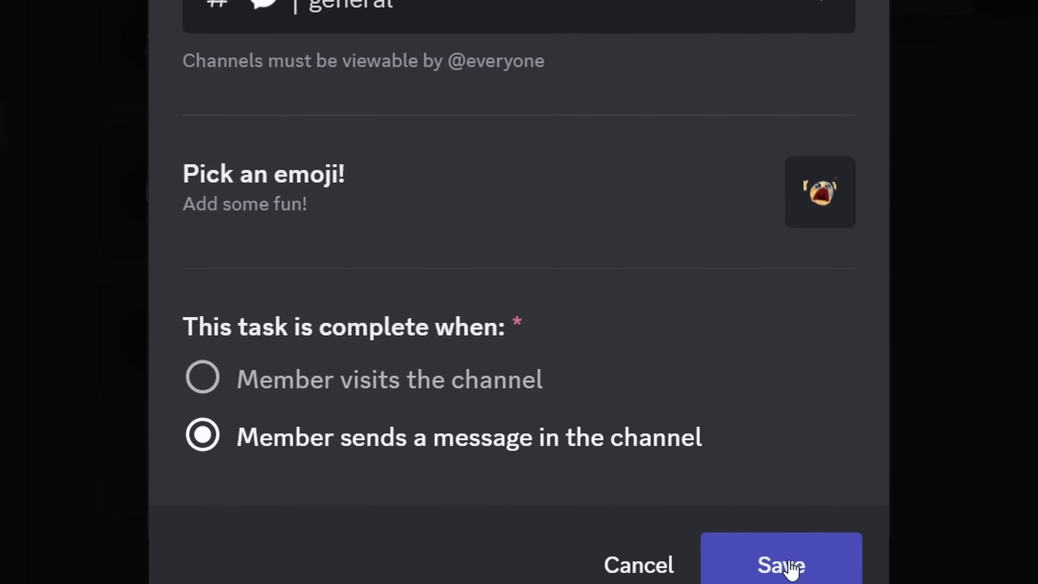
pyautogui.click(791, 567)
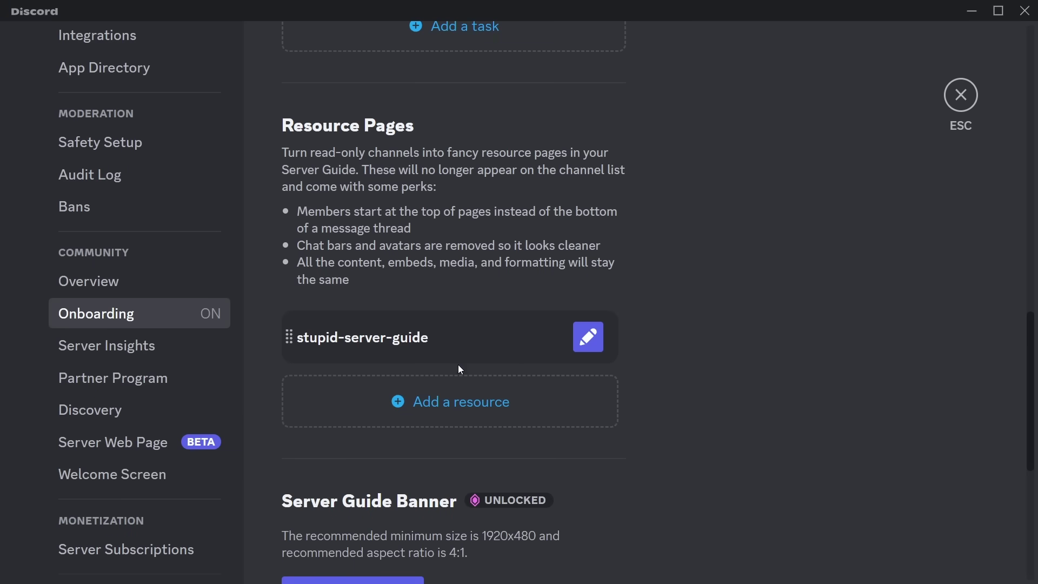
# Add the rules channel as a resource page named "Rules", save it and exit the server settings.
pyautogui.click(482, 400)
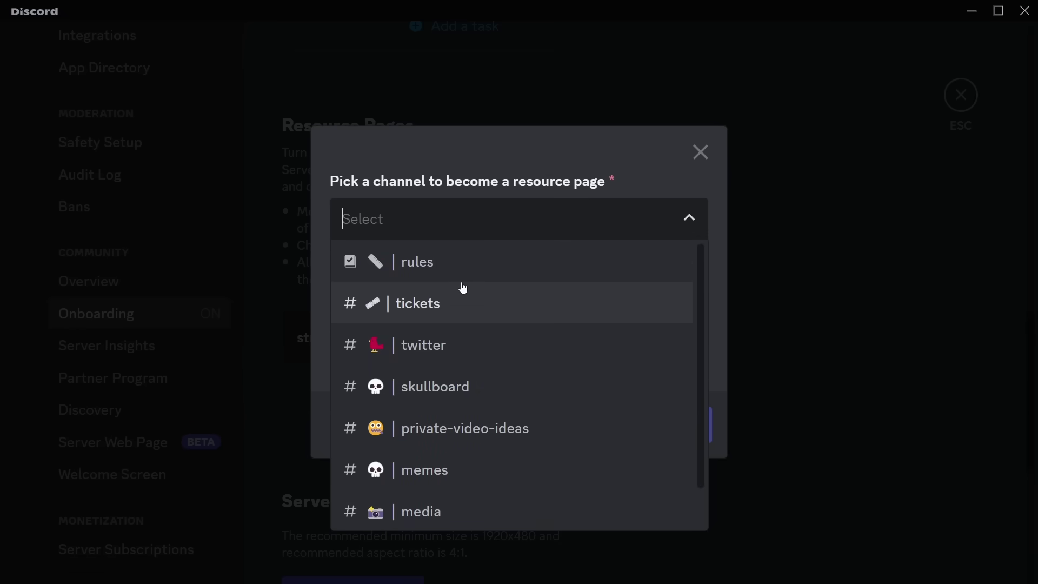
pyautogui.click(448, 263)
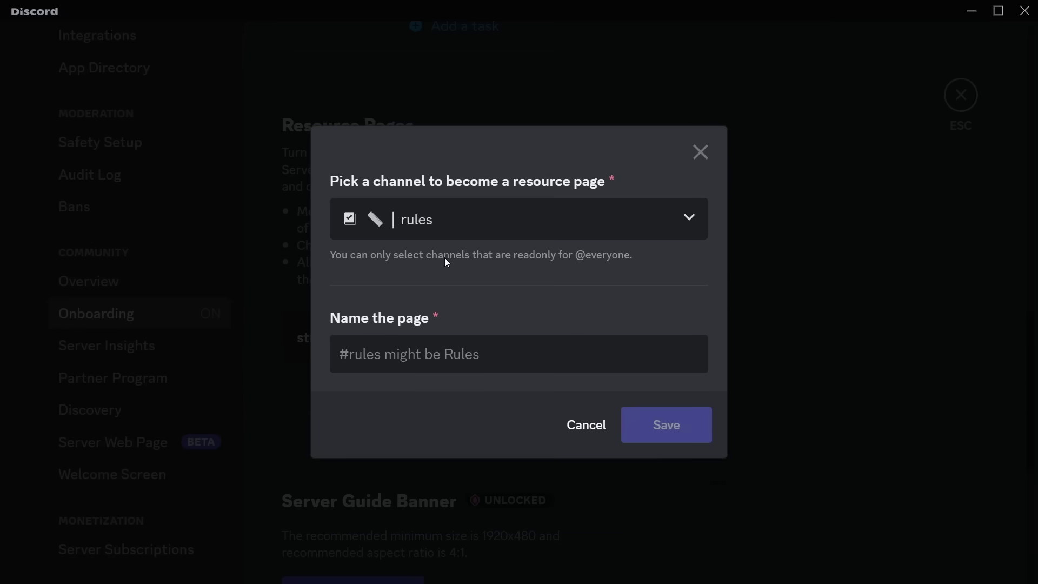
pyautogui.click(537, 365)
pyautogui.write('Rules')
pyautogui.click(669, 425)
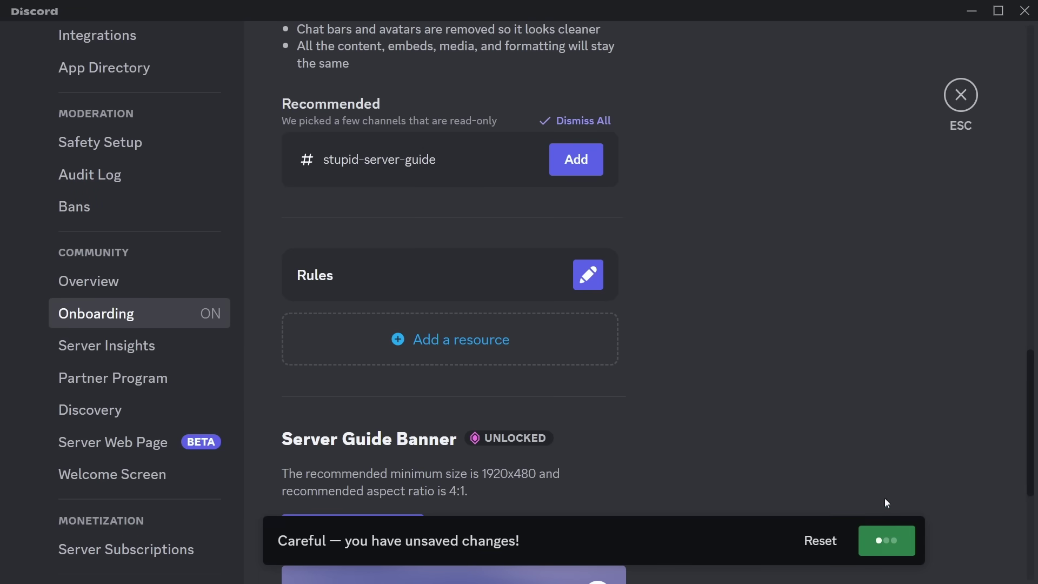
pyautogui.click(960, 92)
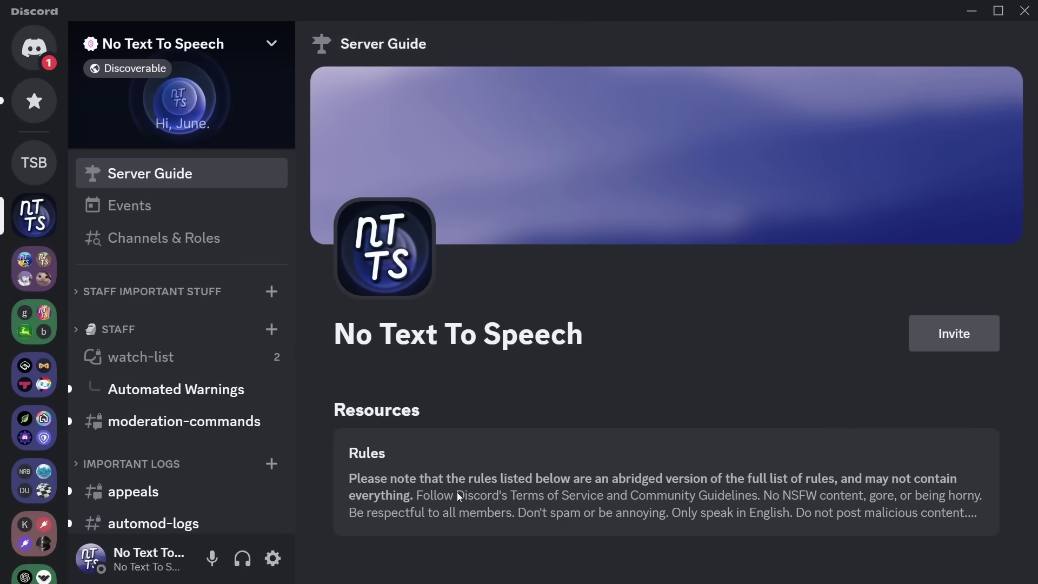
# Read the Rules resource page in the Server Guide, view the faq-and-info channel's "Start here:" post and close it.
pyautogui.click(509, 472)
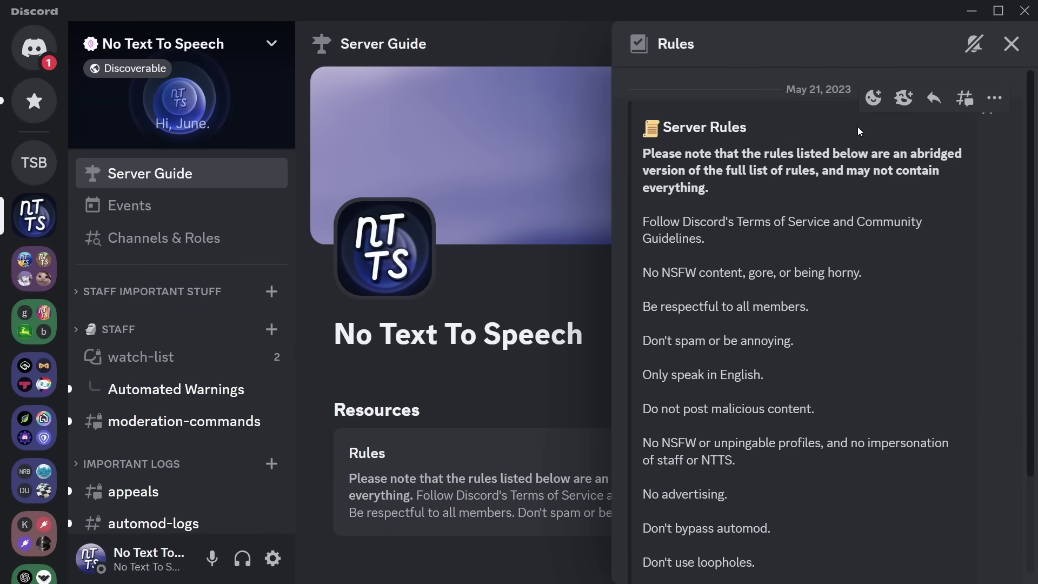
pyautogui.scroll(-3, 731, 187)
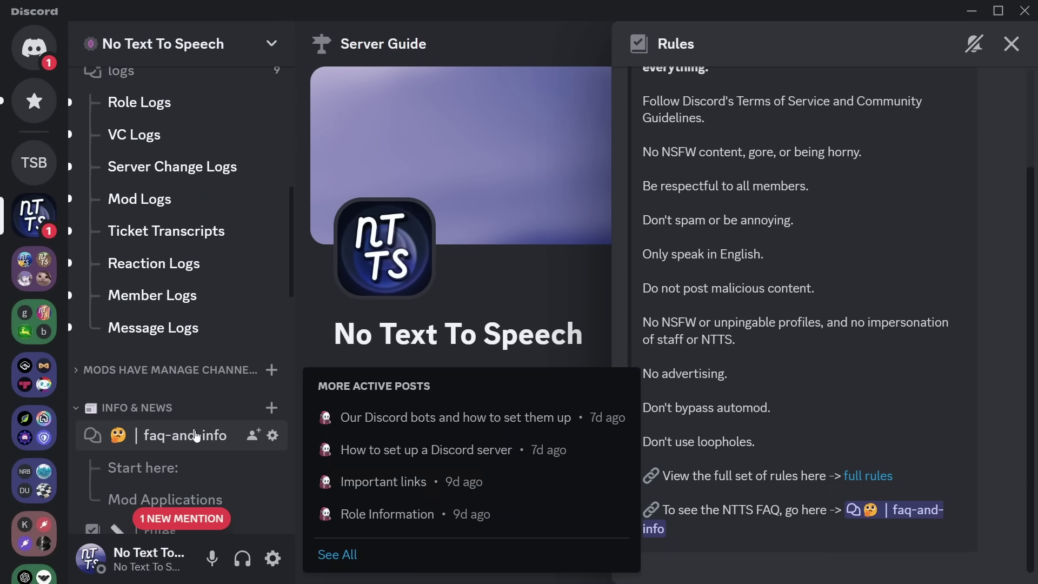
pyautogui.click(254, 436)
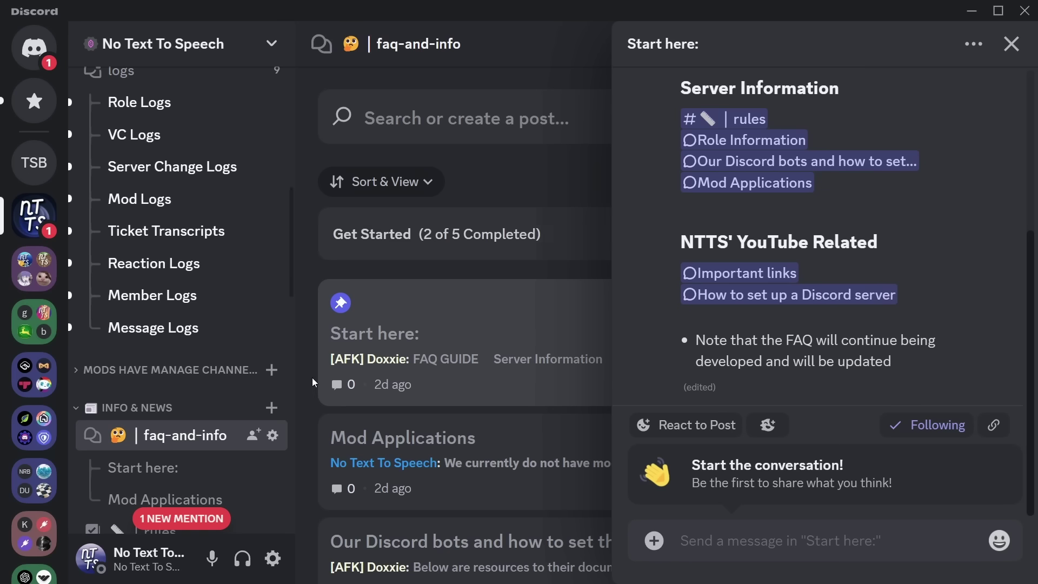
pyautogui.click(1012, 42)
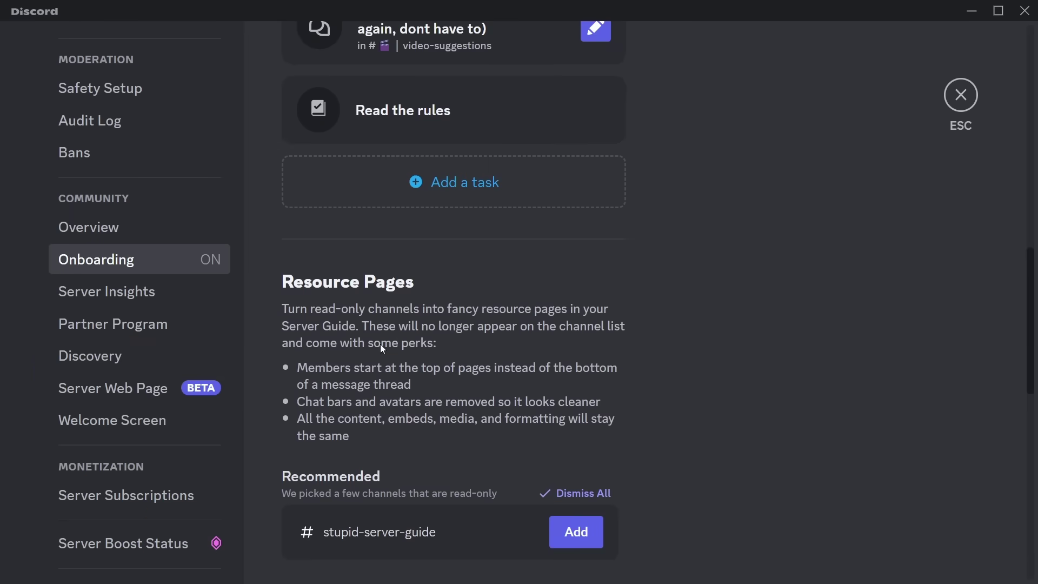
# Check which read-only channels can be chosen for a new resource page and close the channel list.
pyautogui.scroll(-4, 433, 354)
pyautogui.click(452, 492)
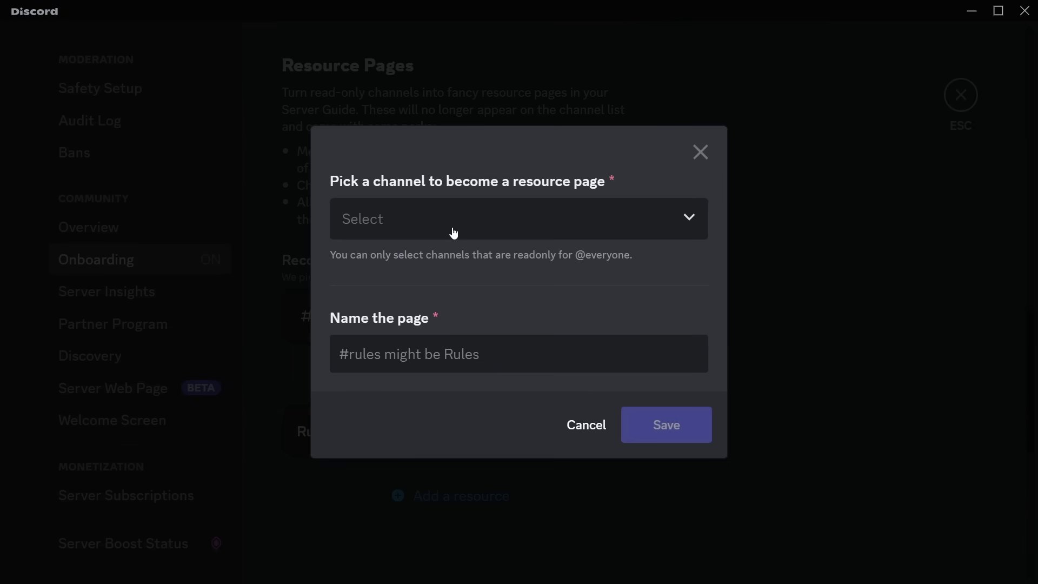
pyautogui.click(454, 232)
pyautogui.scroll(-1, 447, 360)
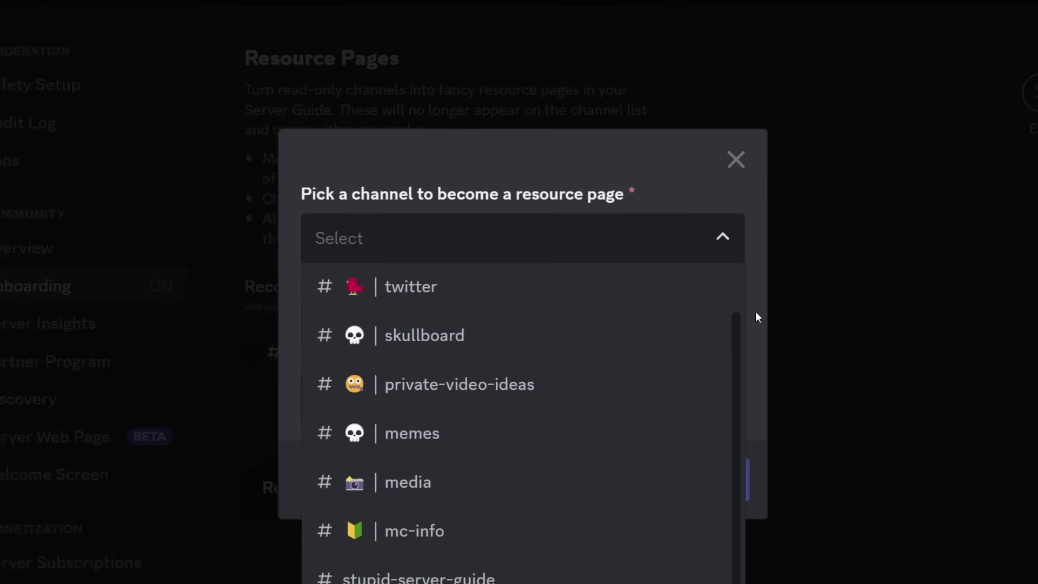
pyautogui.click(766, 323)
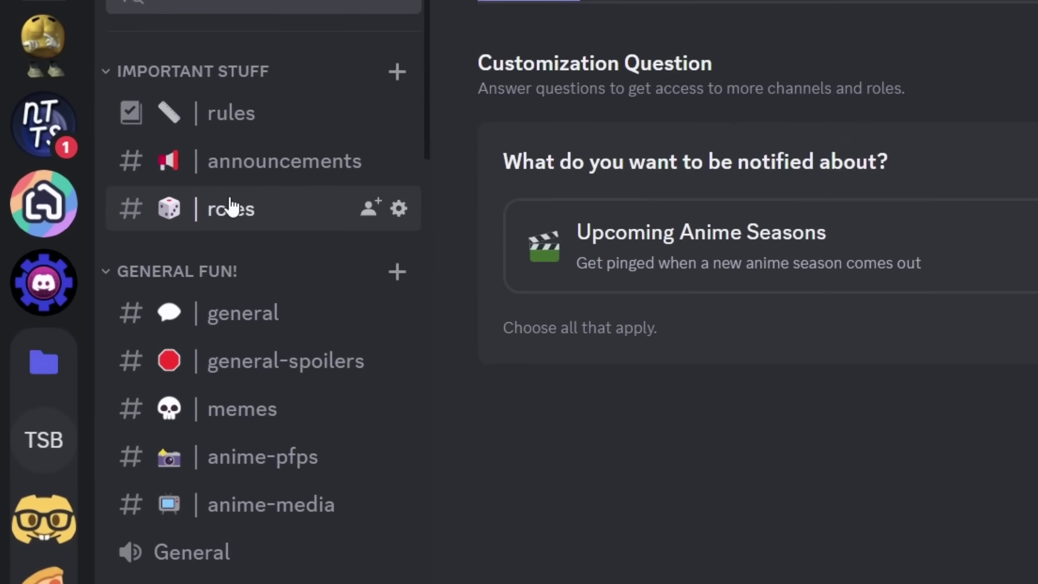
pyautogui.scroll(-10, 235, 206)
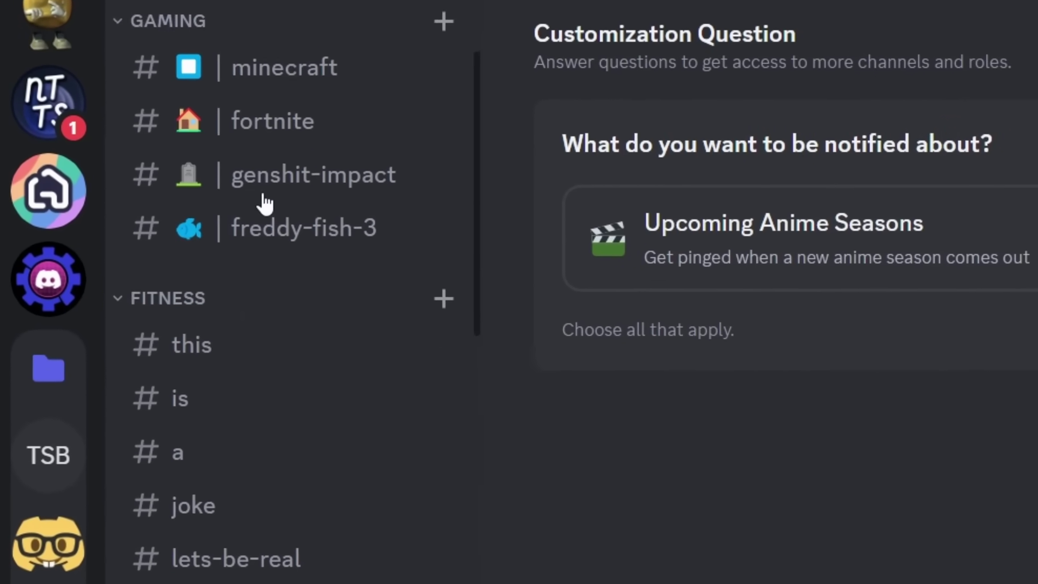
pyautogui.scroll(-15, 265, 204)
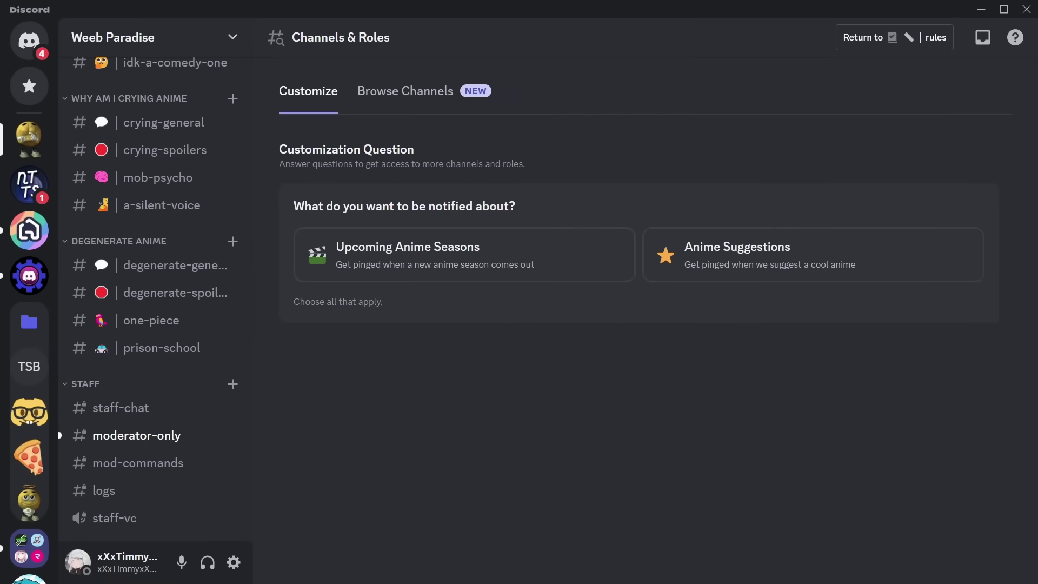
pyautogui.scroll(20, 165, 373)
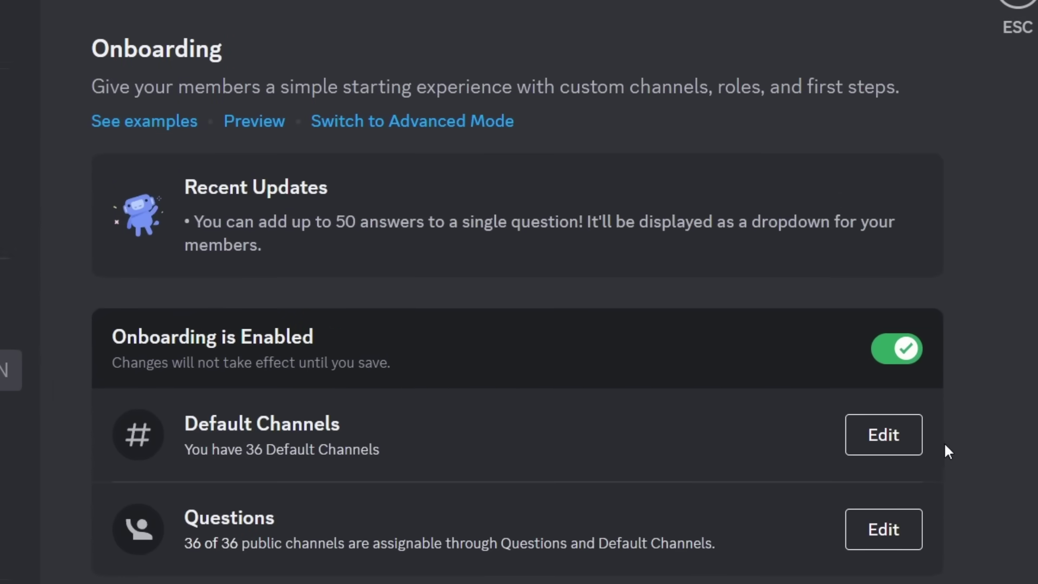
# Inspect Weeb Paradise's Default Channels and browse the channel list in the new-member preview with no roles.
pyautogui.click(914, 454)
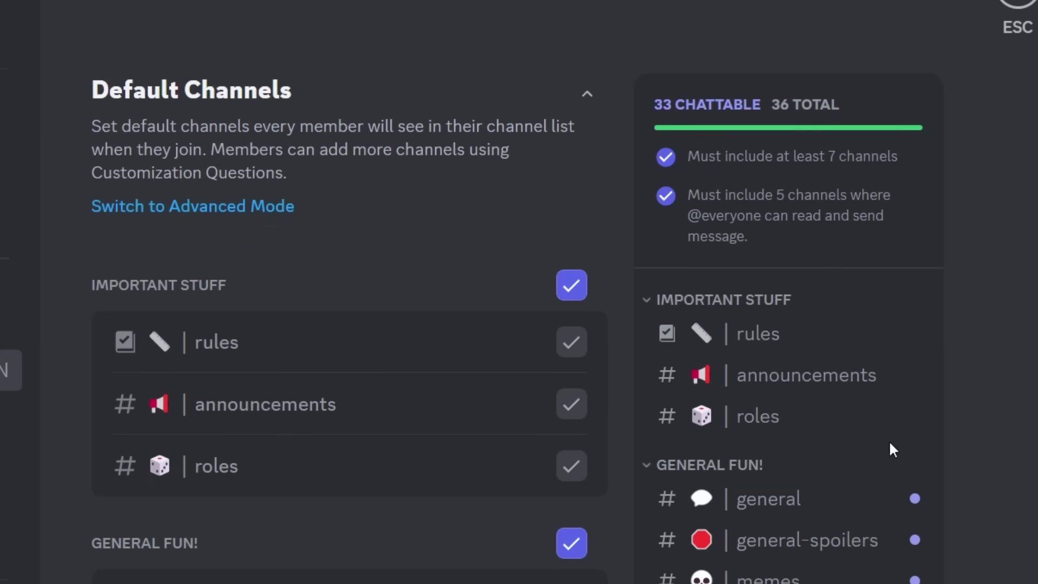
pyautogui.moveTo(354, 405)
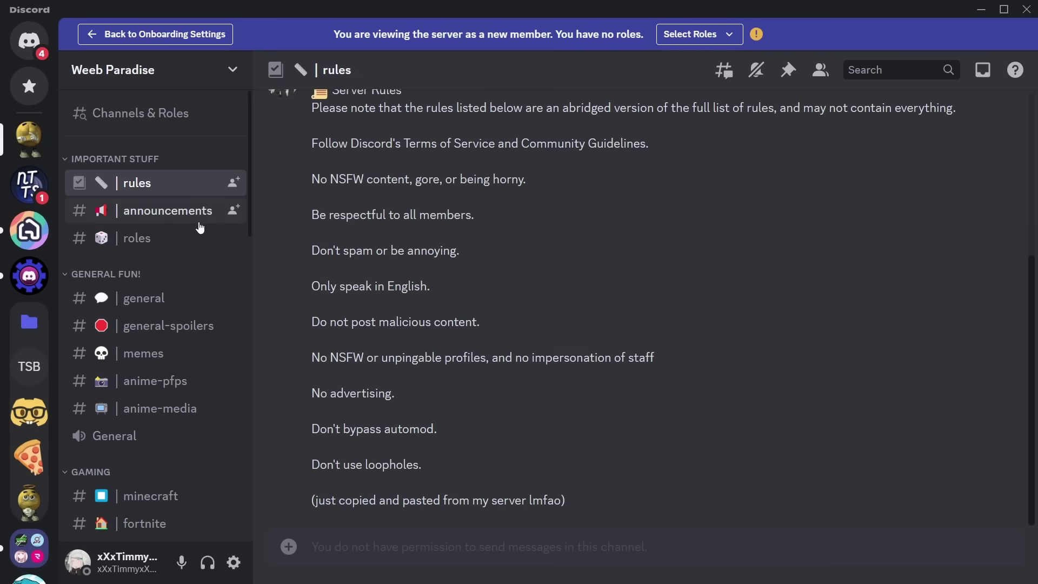
pyautogui.scroll(-10, 200, 227)
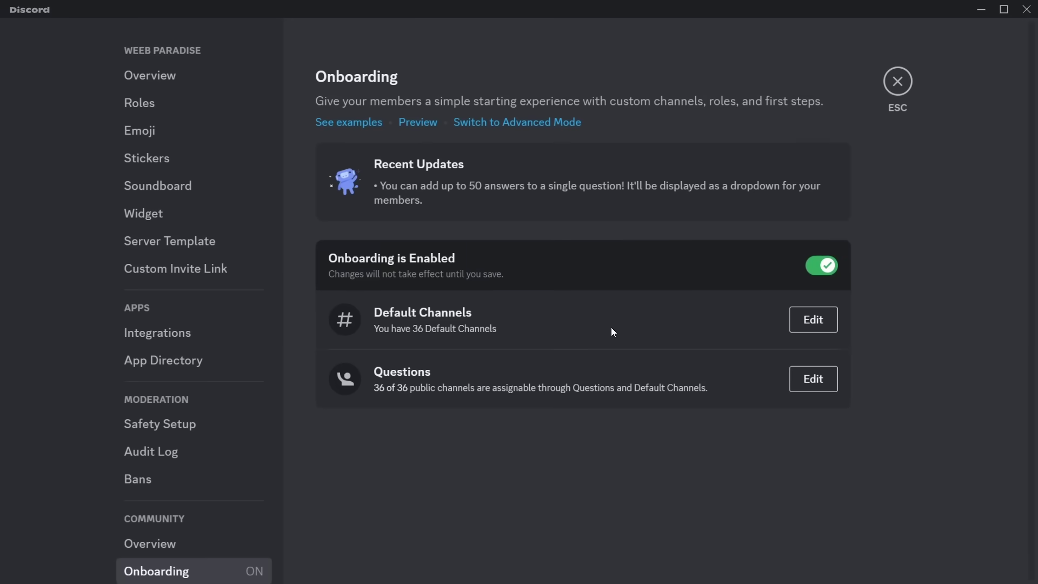
# Remove all channels in the Fitness, Shart and Gaming categories from the Default Channels, save, and return to the Onboarding overview.
pyautogui.click(814, 319)
pyautogui.scroll(-7, 475, 391)
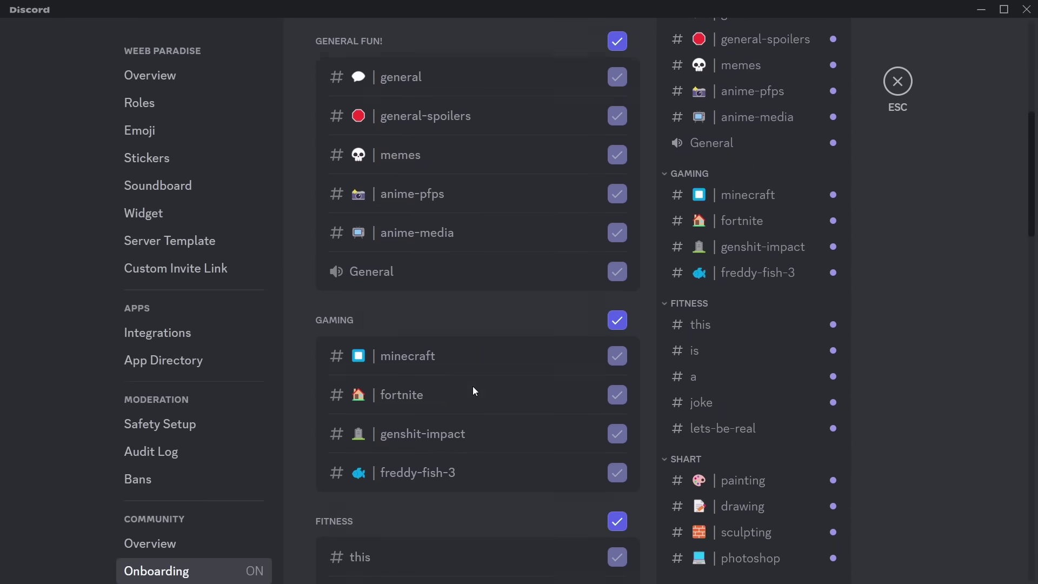
pyautogui.scroll(-5, 476, 386)
pyautogui.click(617, 210)
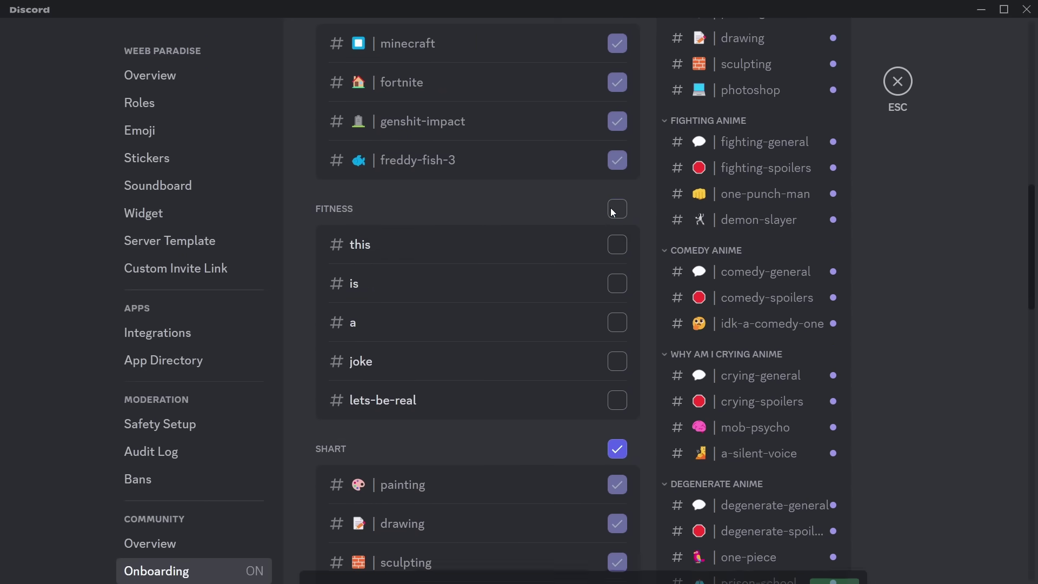
pyautogui.scroll(-2, 643, 357)
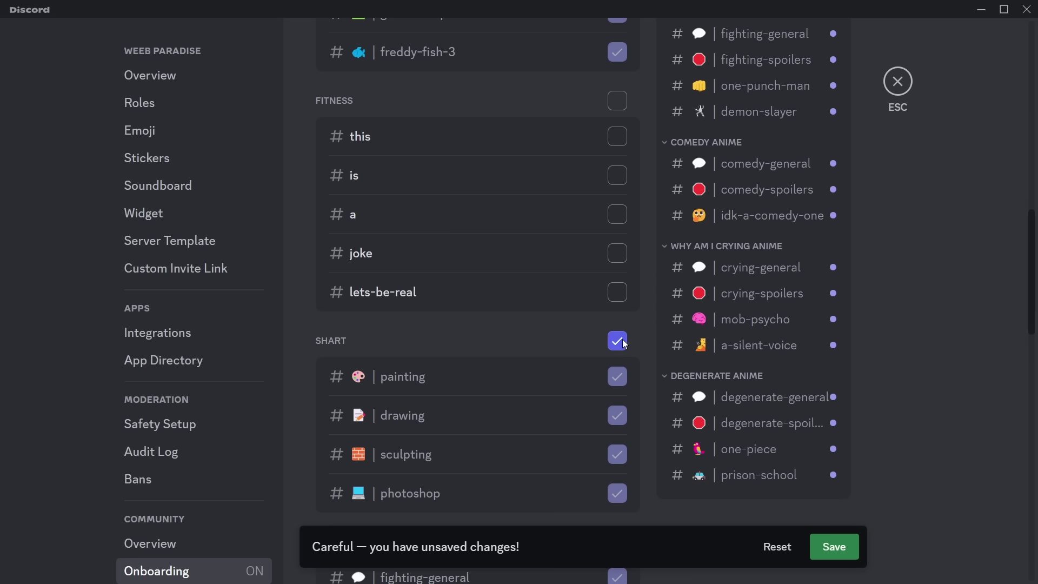
pyautogui.scroll(-3, 556, 331)
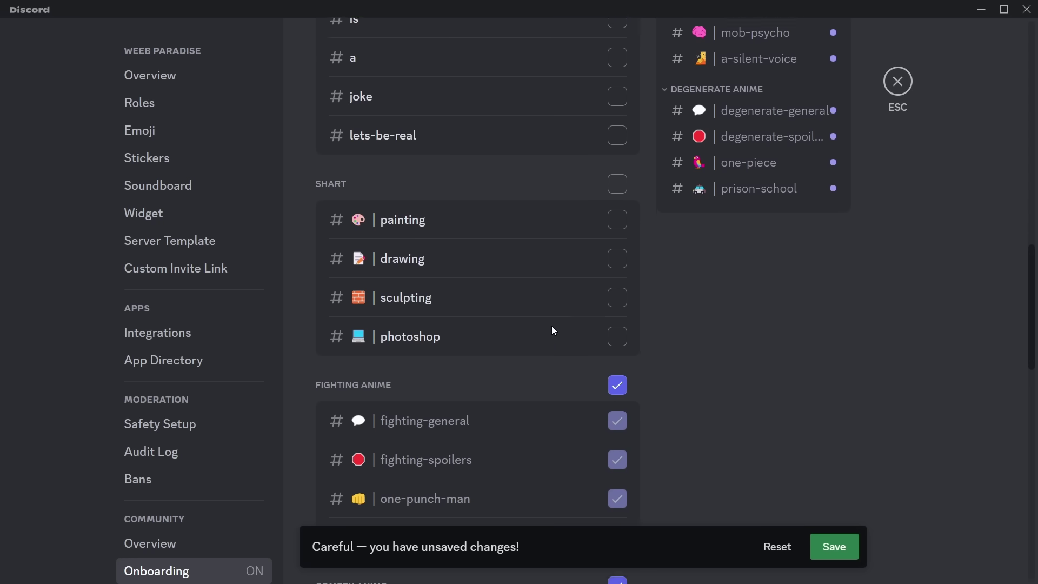
pyautogui.scroll(10, 557, 330)
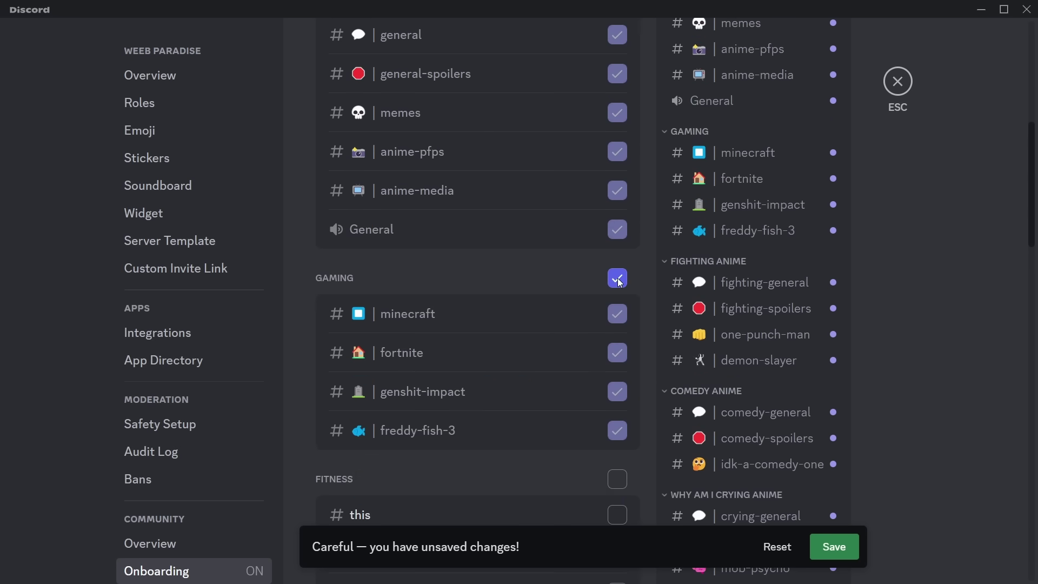
pyautogui.click(619, 278)
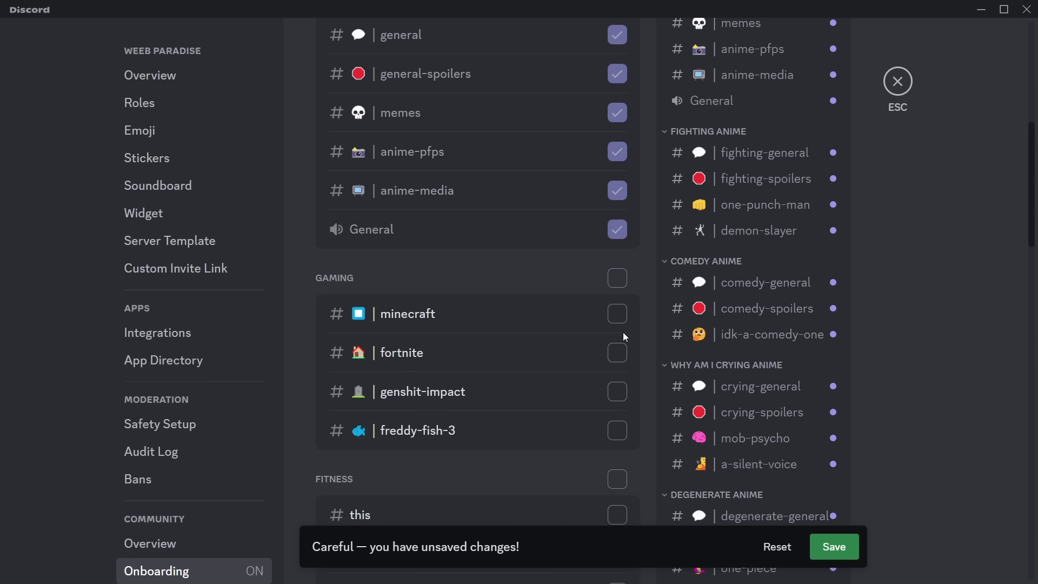
pyautogui.scroll(8, 623, 336)
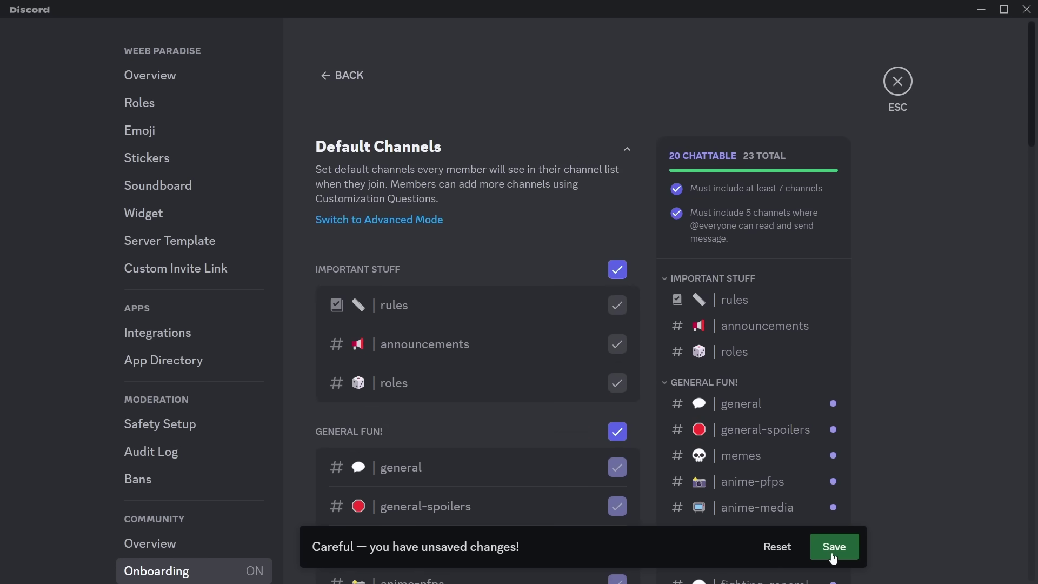
pyautogui.click(346, 75)
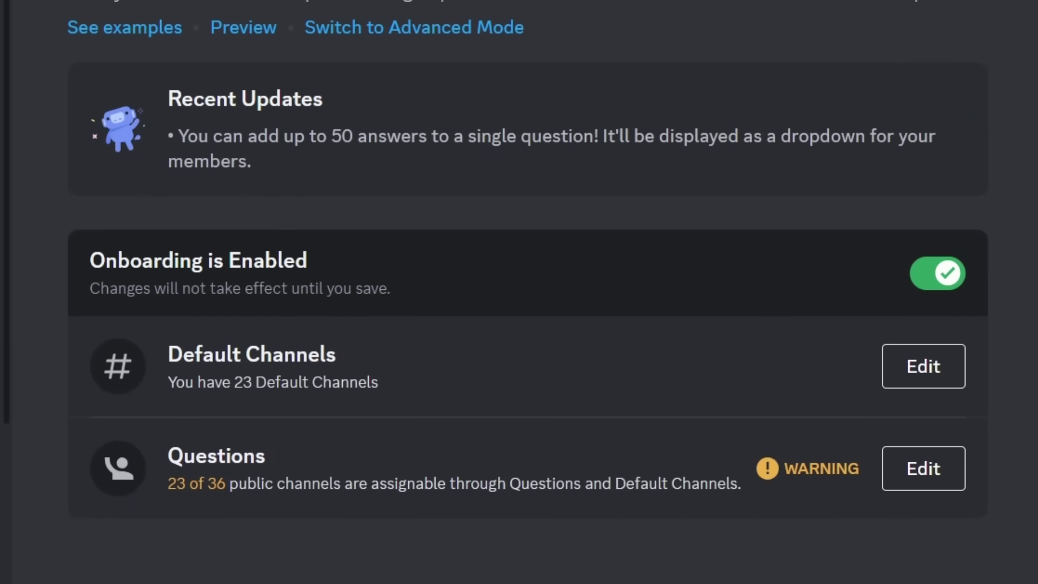
# Review the unassigned public channels and the existing pre-join question in the Onboarding Questions settings.
pyautogui.click(886, 486)
pyautogui.click(449, 238)
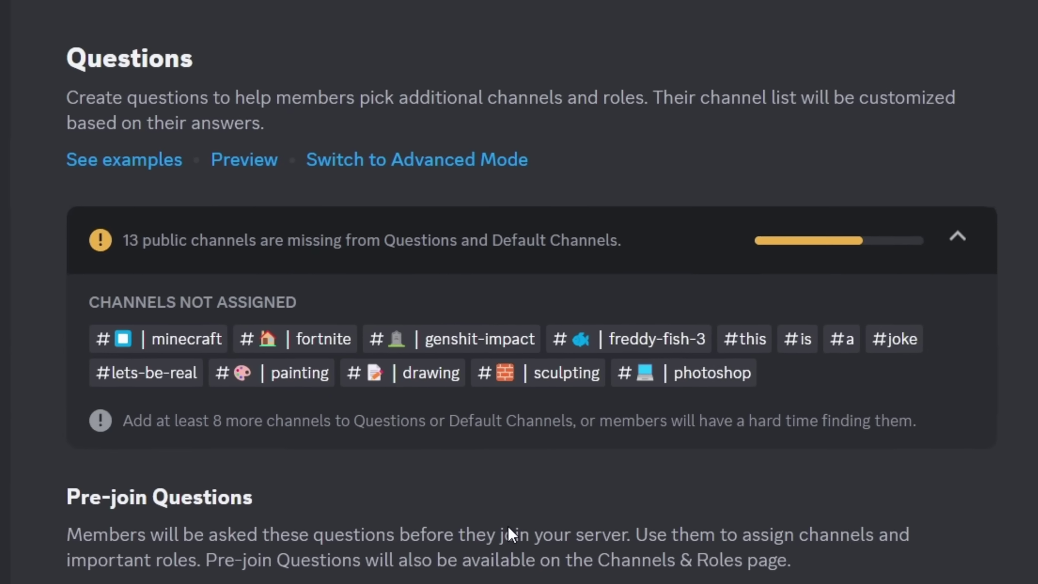
pyautogui.scroll(-2, 564, 387)
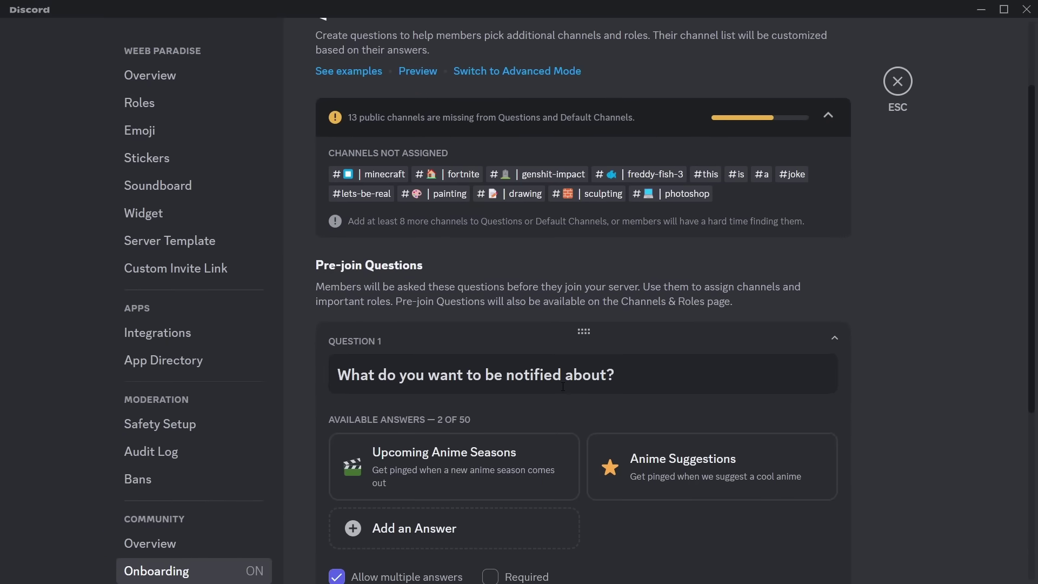
pyautogui.scroll(-3, 563, 387)
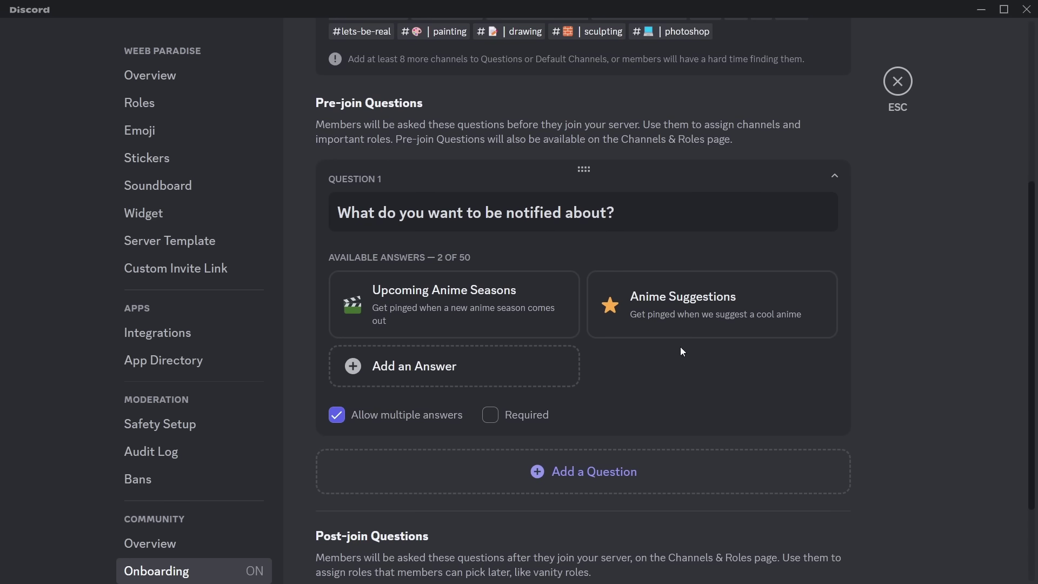
pyautogui.scroll(2, 432, 254)
pyautogui.scroll(-4, 437, 373)
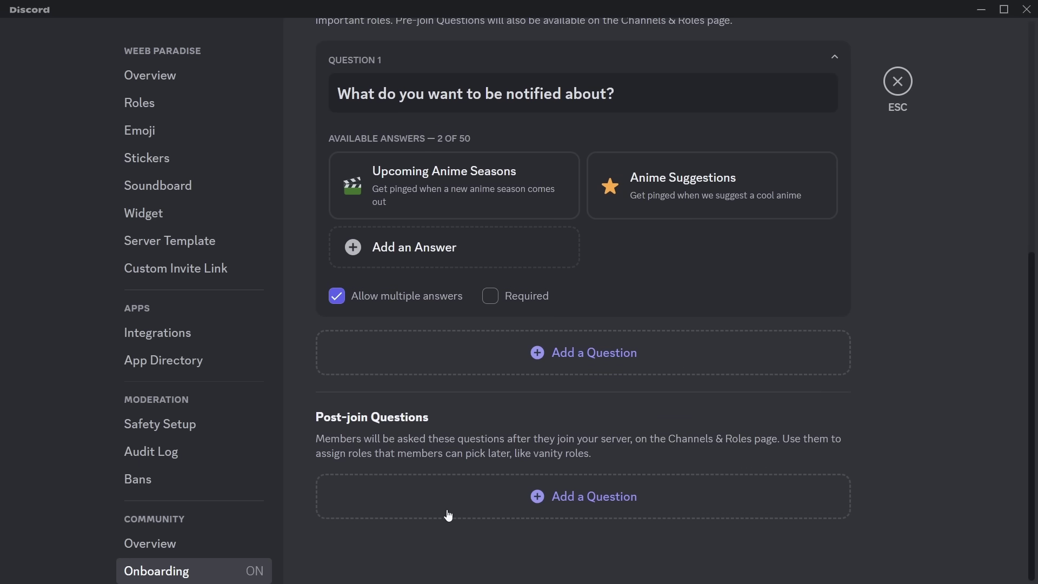
# Add a post-join question using the suggested text "What off-topic channels do you want?".
pyautogui.click(449, 516)
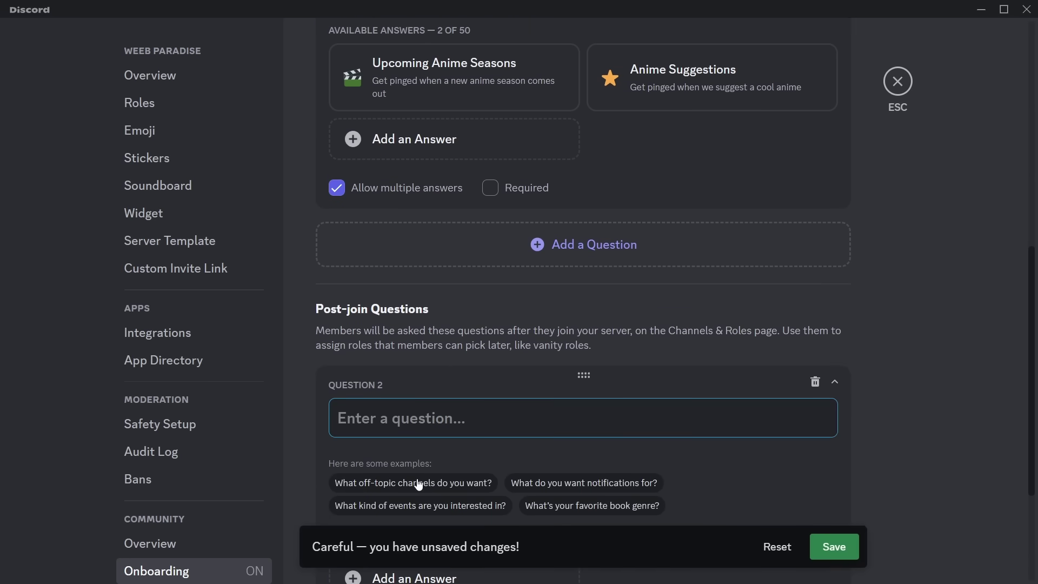
pyautogui.click(418, 486)
pyautogui.scroll(-2, 640, 456)
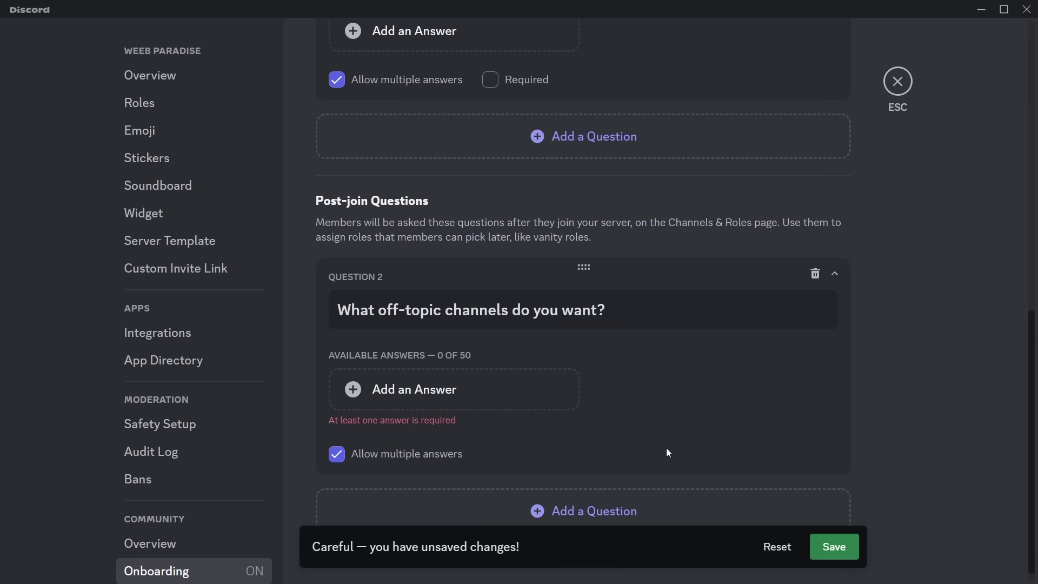
# Add the answer "Gaming Channels" to the off-topic question, assign the Gaming category and a game controller emoji, and save it.
pyautogui.click(503, 384)
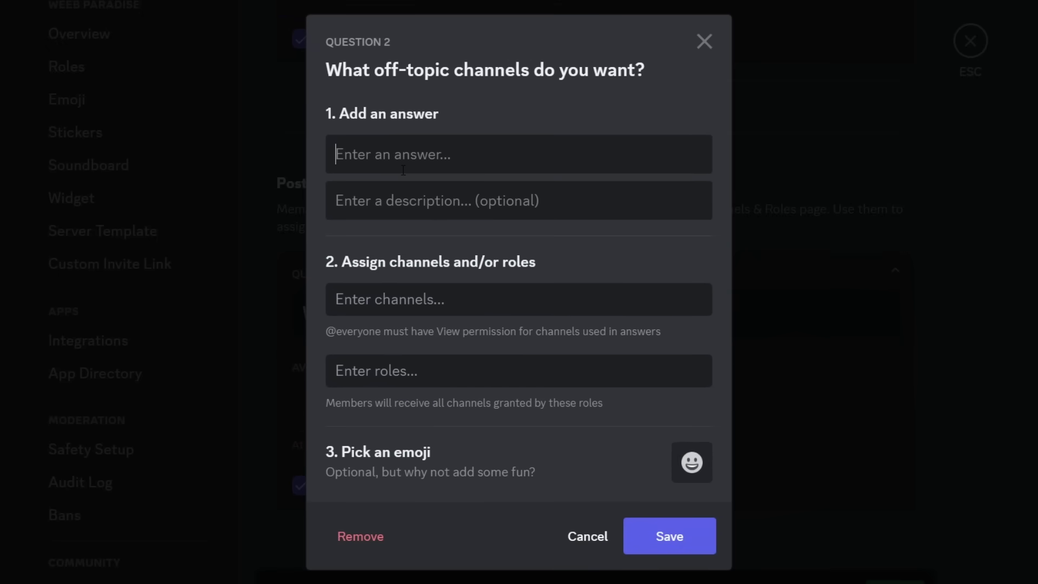
pyautogui.write('G')
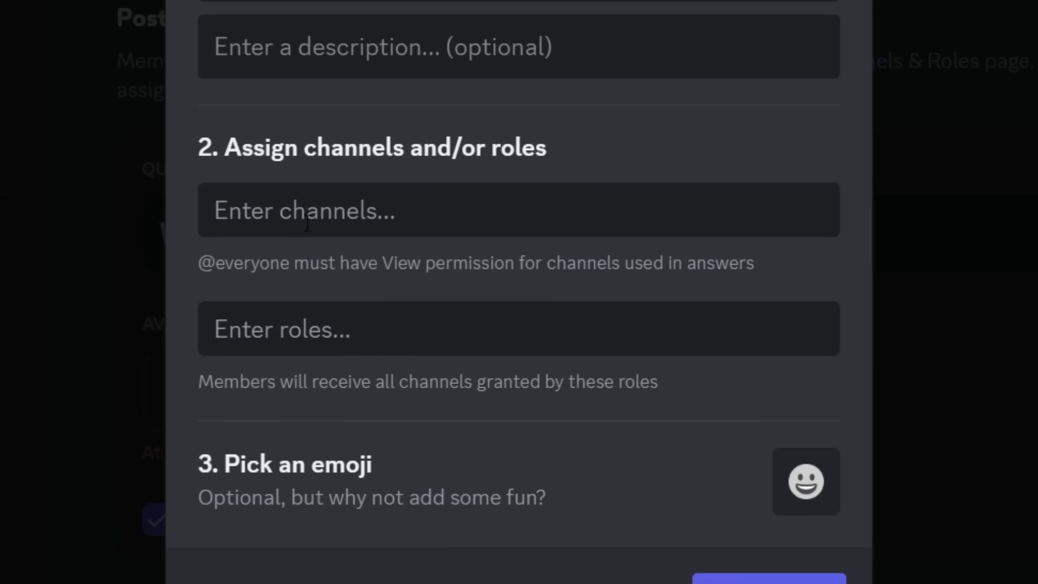
pyautogui.click(307, 222)
pyautogui.scroll(-12, 427, 399)
pyautogui.scroll(-8, 358, 454)
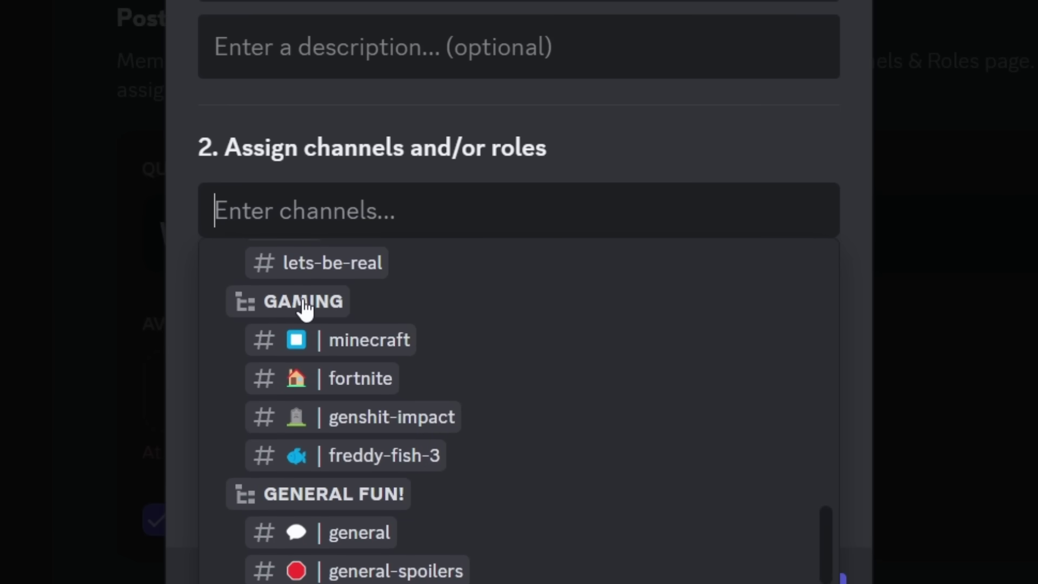
pyautogui.click(306, 307)
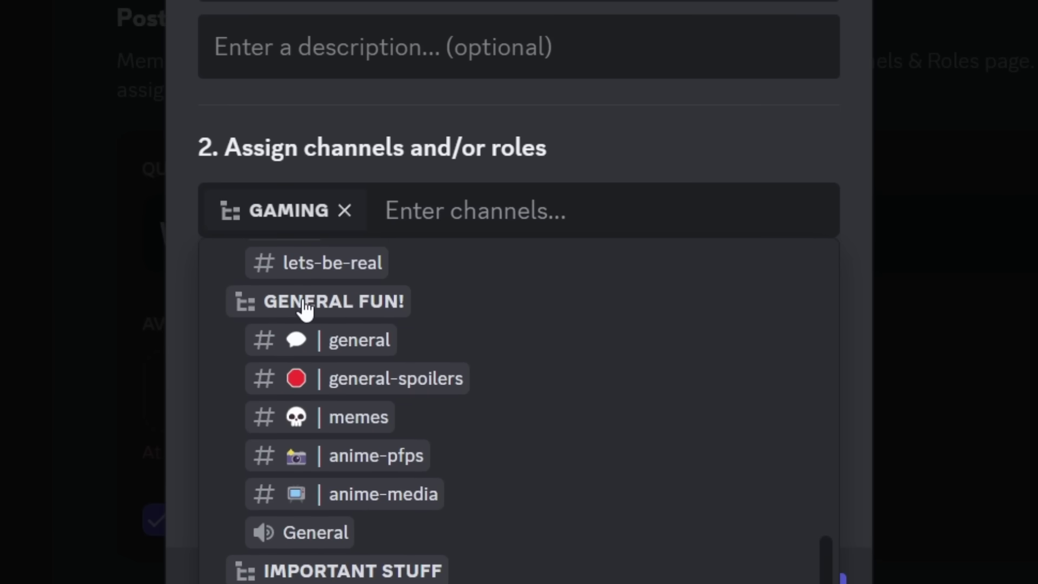
pyautogui.click(530, 131)
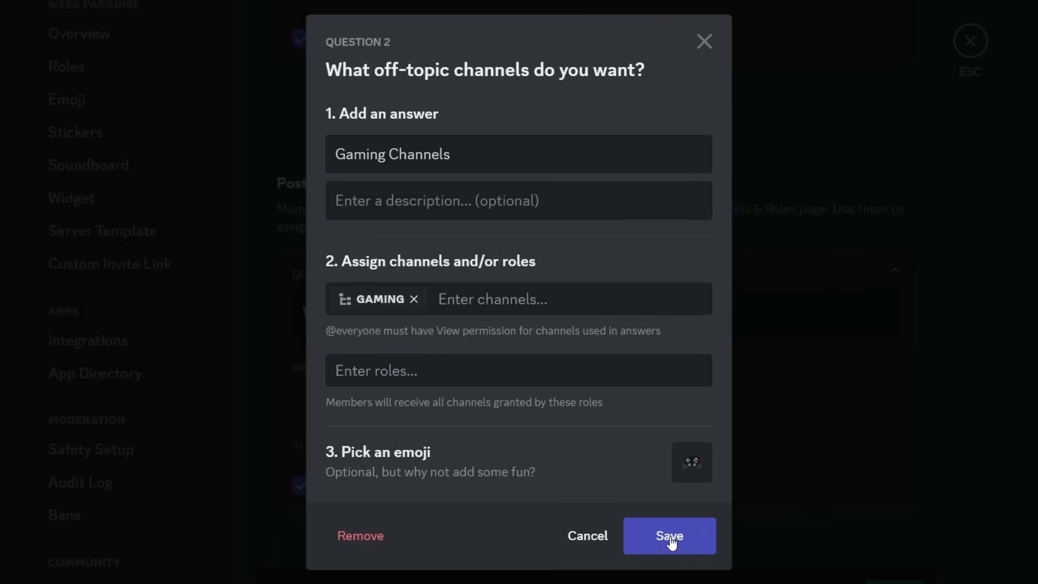
pyautogui.click(671, 542)
pyautogui.click(672, 411)
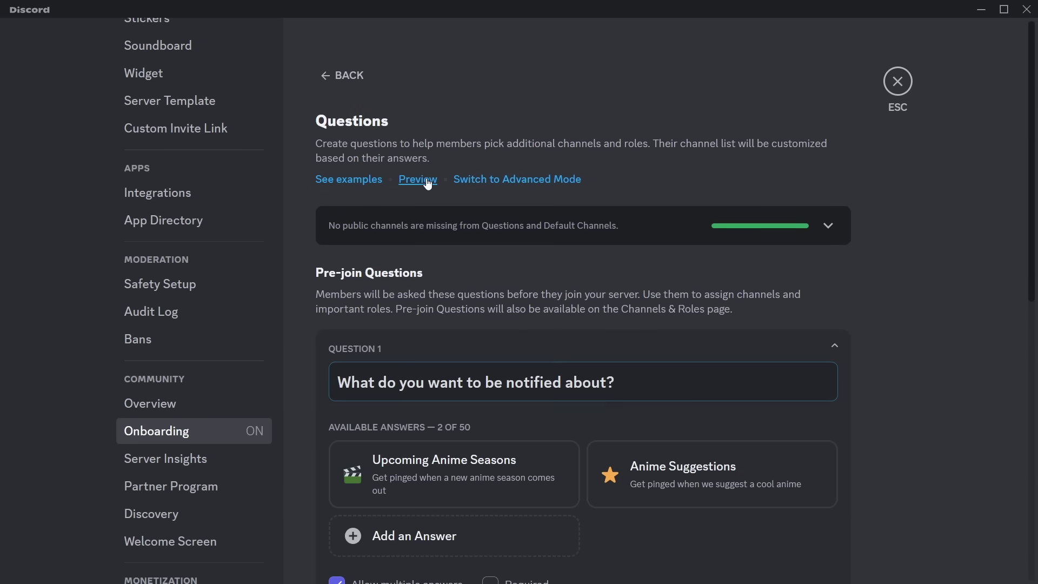
# Preview the onboarding as a new member, go through its intro questions, and look over the resulting channel list.
pyautogui.click(428, 183)
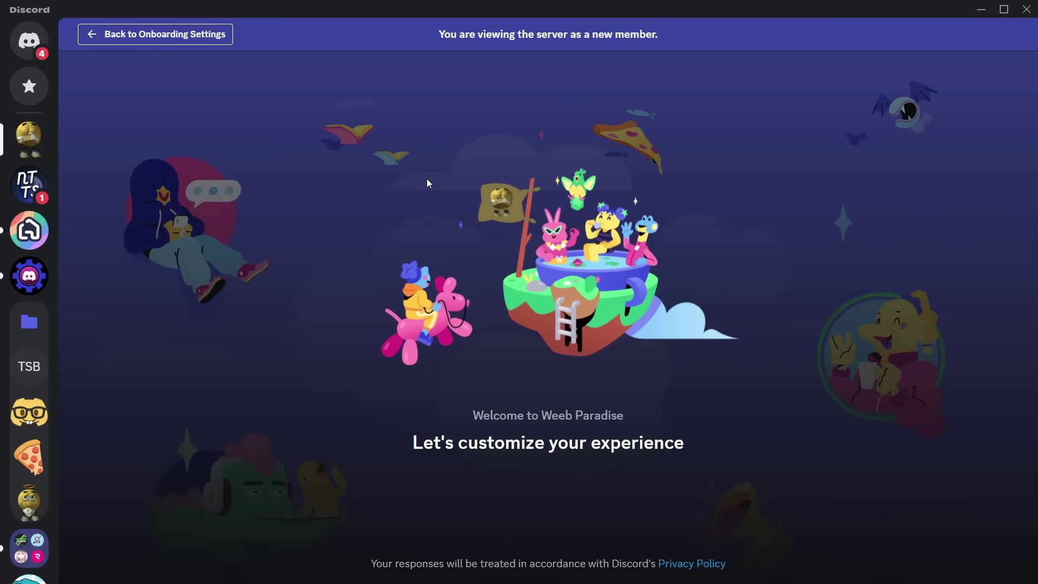
pyautogui.click(794, 552)
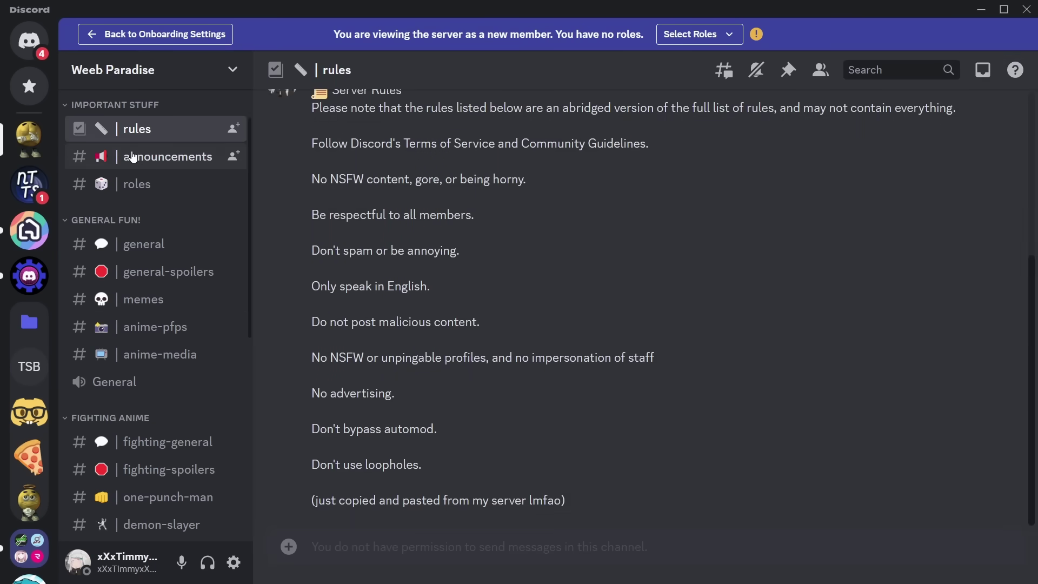
pyautogui.scroll(-8, 131, 226)
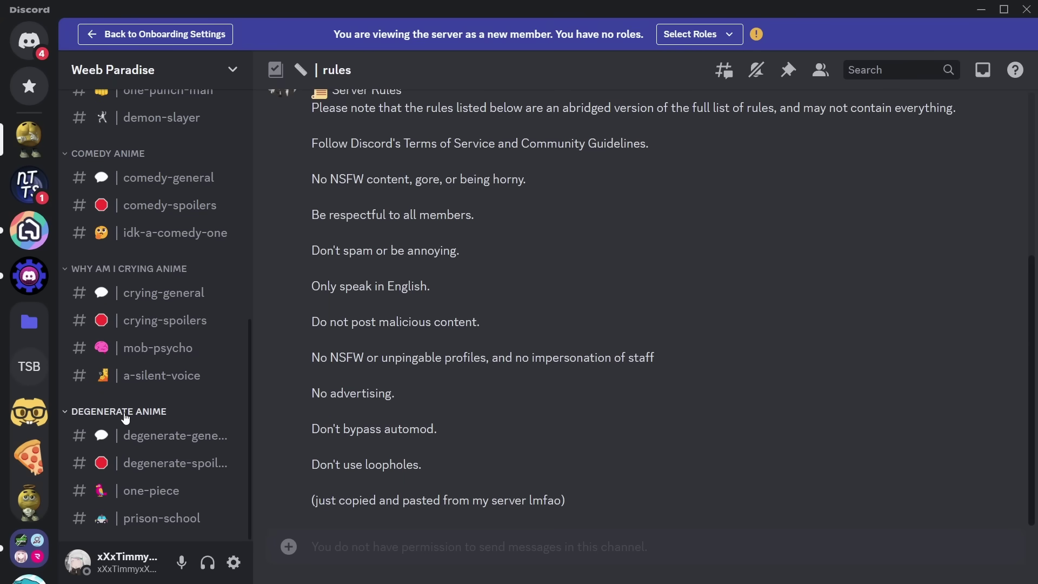
pyautogui.scroll(8, 161, 346)
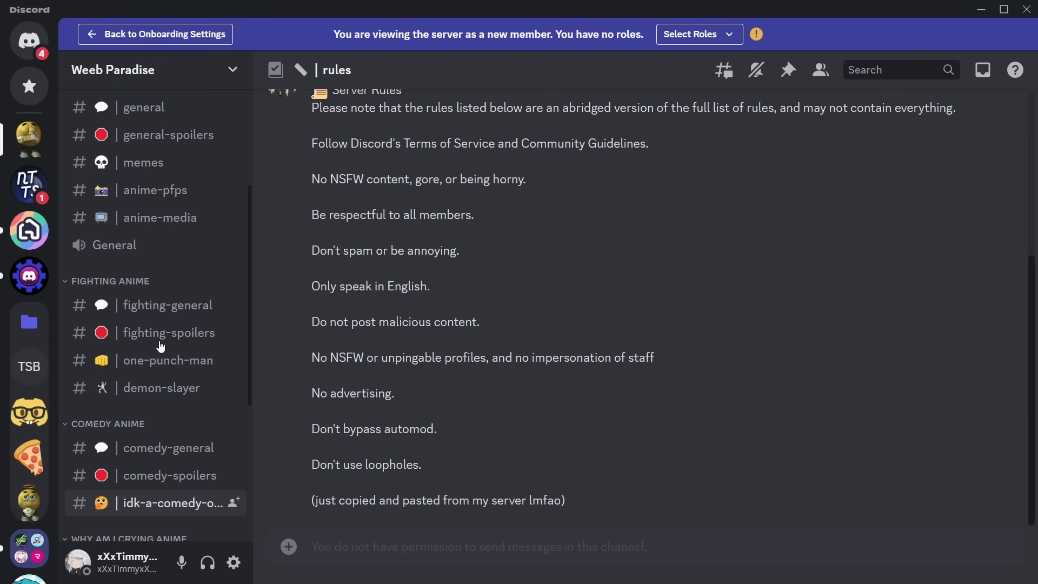
# Test the Gaming Channels, Fitness and Art answers one at a time in Channels & Roles, checking which channels each adds.
pyautogui.click(135, 124)
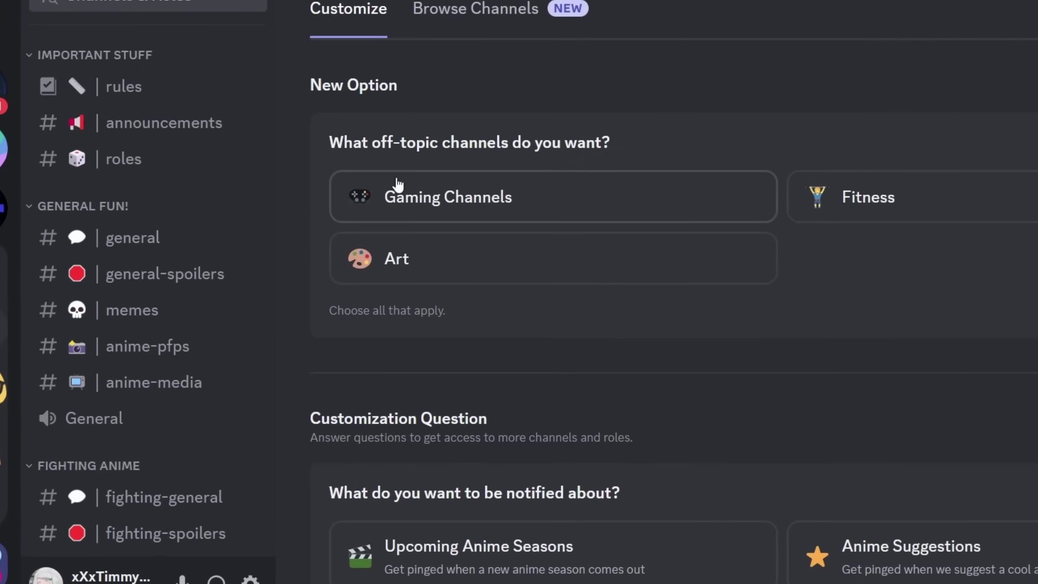
pyautogui.click(464, 198)
pyautogui.scroll(-3, 166, 419)
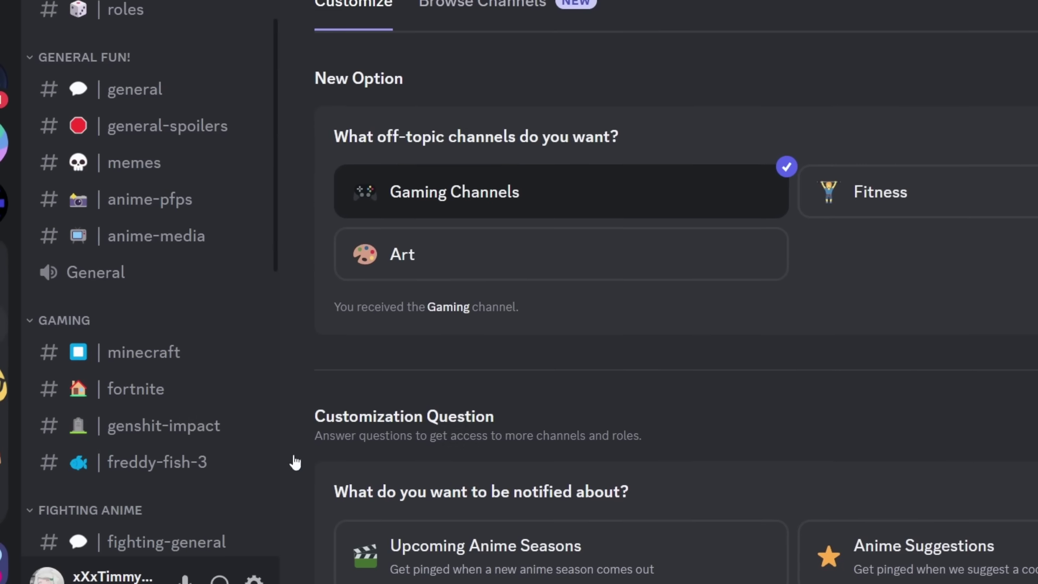
pyautogui.click(490, 200)
pyautogui.click(914, 199)
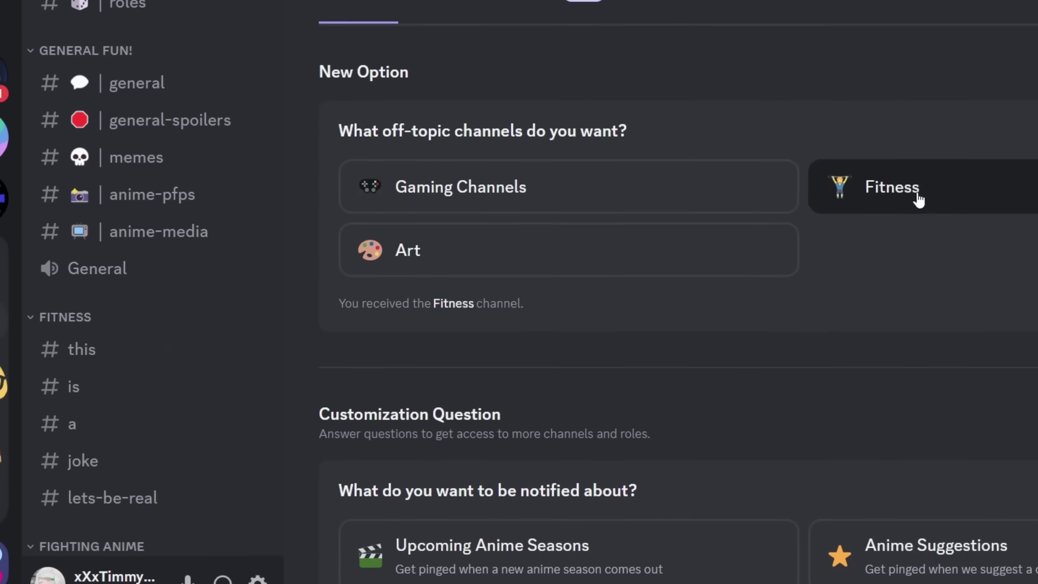
pyautogui.scroll(-2, 146, 372)
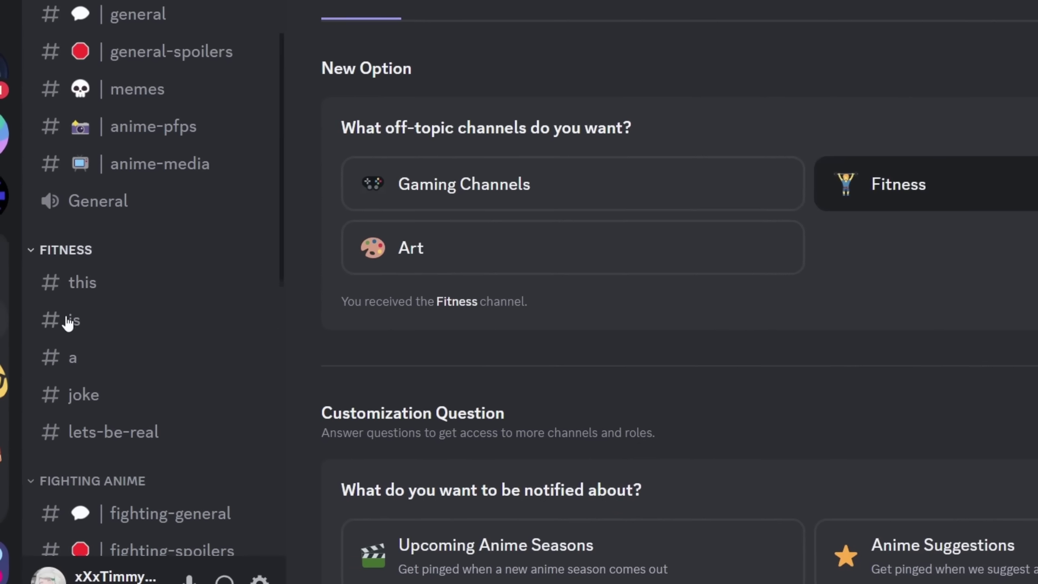
pyautogui.click(1001, 190)
pyautogui.click(399, 256)
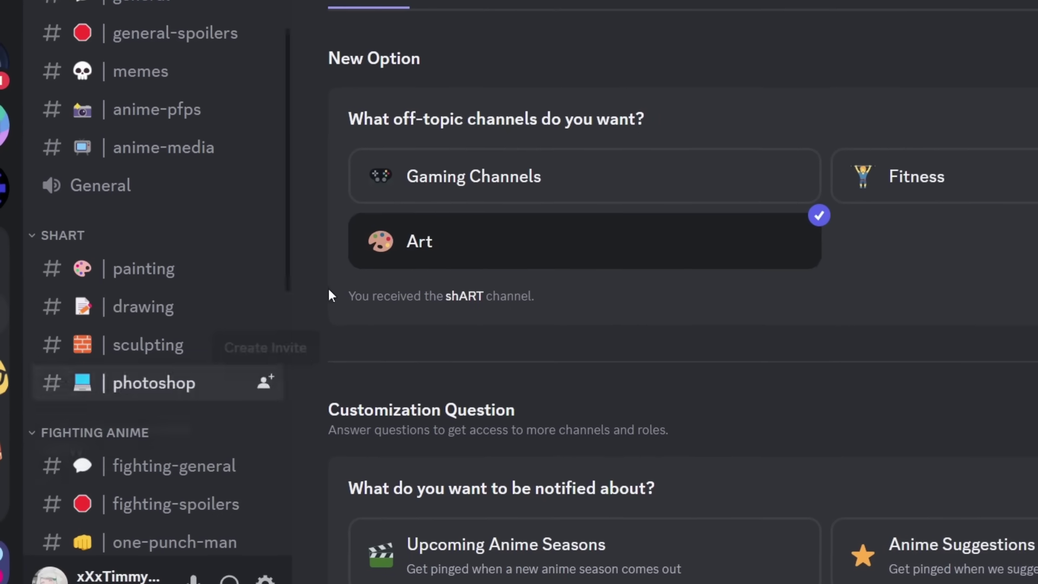
pyautogui.rightClick(152, 238)
pyautogui.click(262, 218)
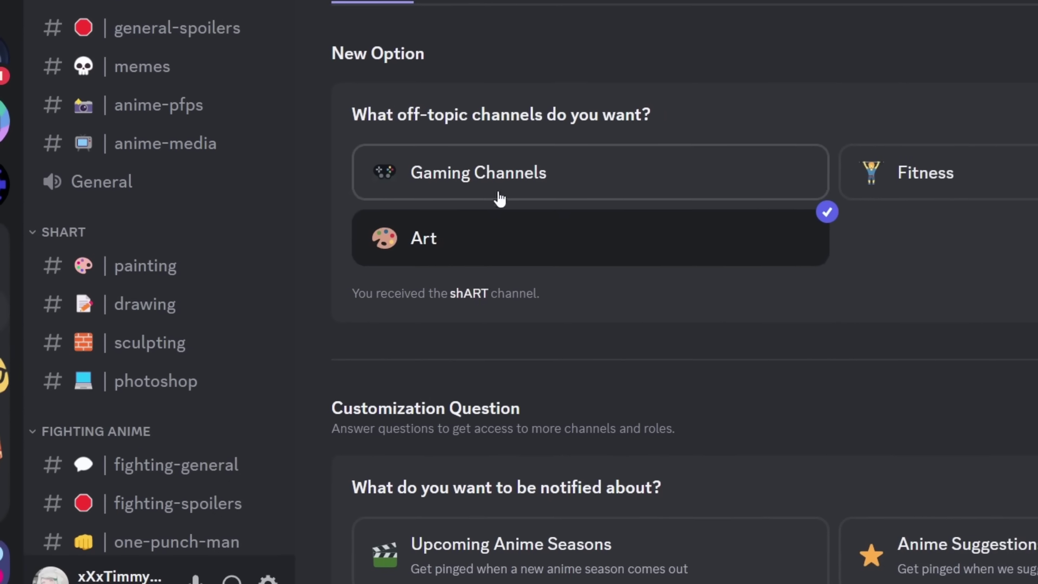
# Test the Gaming Channels and Fitness answers together with Art cleared, and deselect both again.
pyautogui.click(565, 190)
pyautogui.click(928, 172)
pyautogui.click(728, 248)
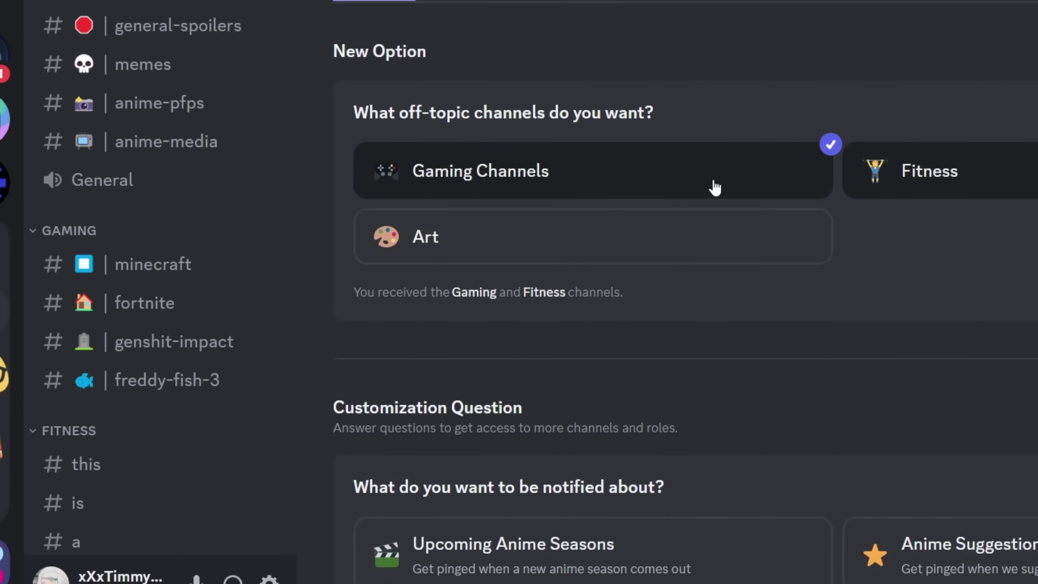
pyautogui.click(712, 188)
pyautogui.click(927, 172)
# Enable Show All Channels for Channels & Roles and look through the full channel list.
pyautogui.scroll(5, 179, 115)
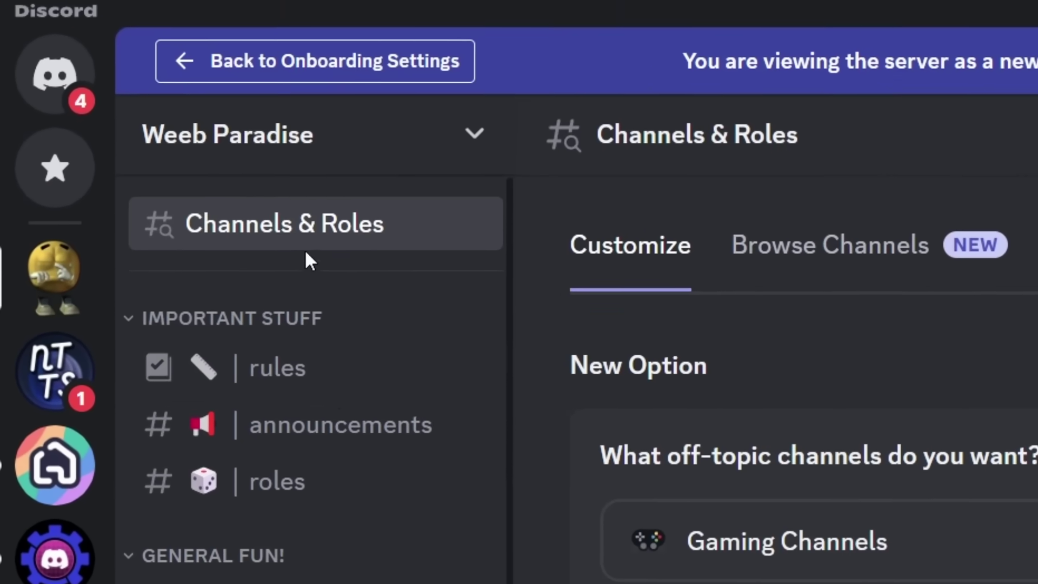
pyautogui.rightClick(290, 224)
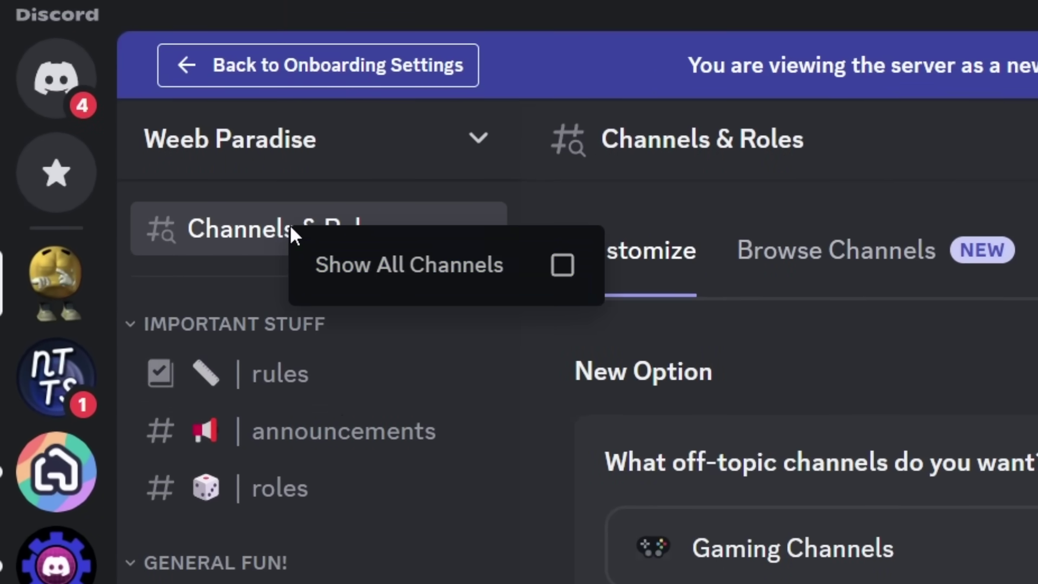
pyautogui.click(563, 265)
pyautogui.scroll(-5, 172, 352)
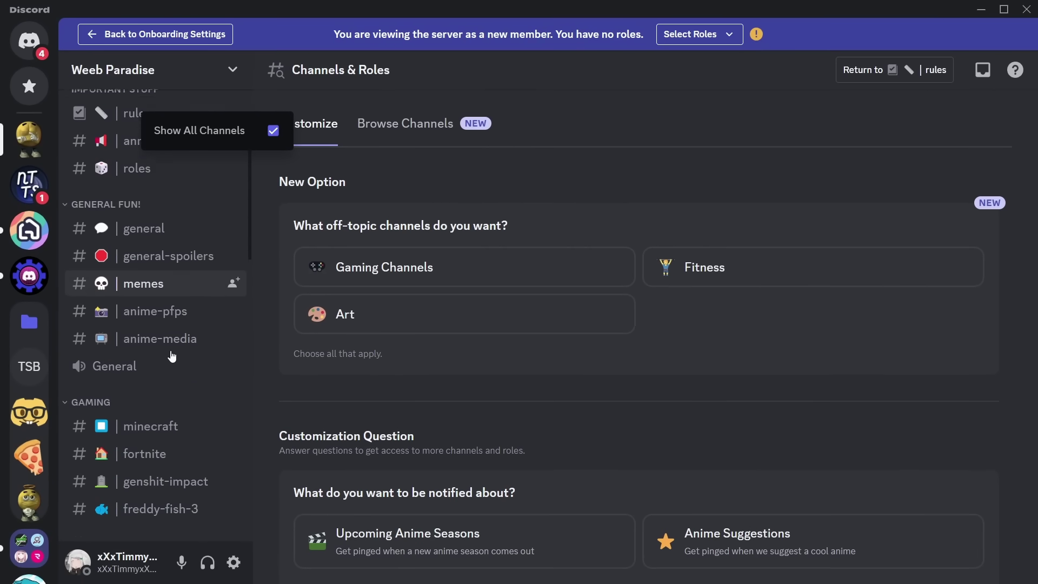
pyautogui.scroll(-5, 173, 356)
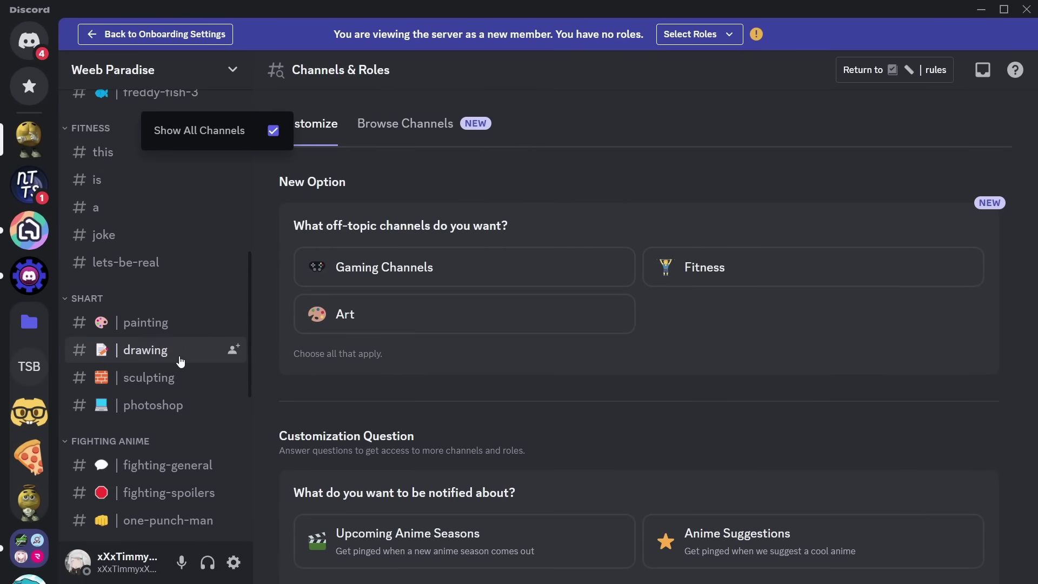
# Look through the Fighting, Comedy, Why Am I Crying and Degenerate Anime categories in the full channel list, and return to its start.
pyautogui.scroll(-5, 180, 361)
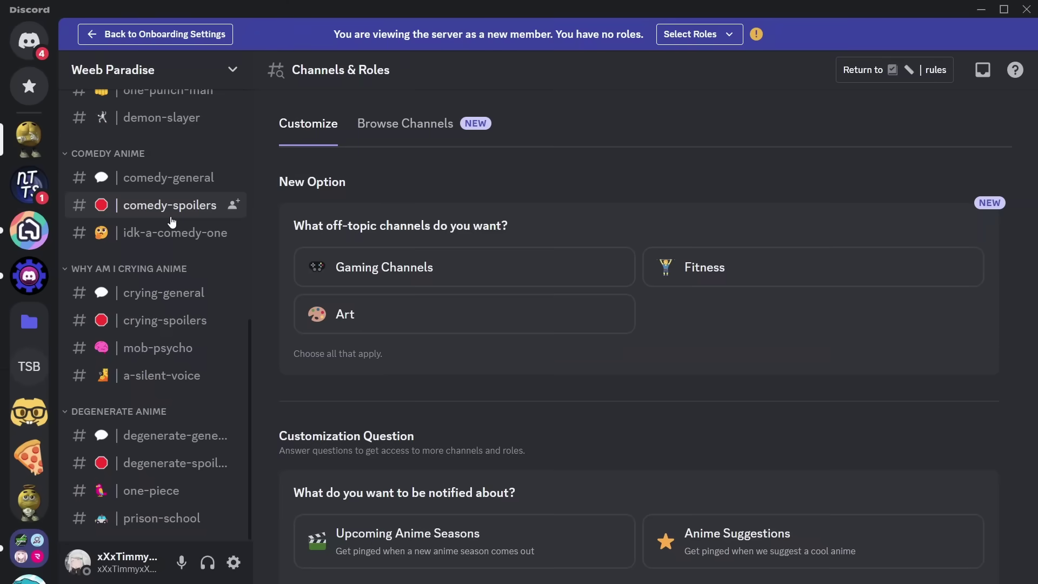
pyautogui.scroll(10, 172, 222)
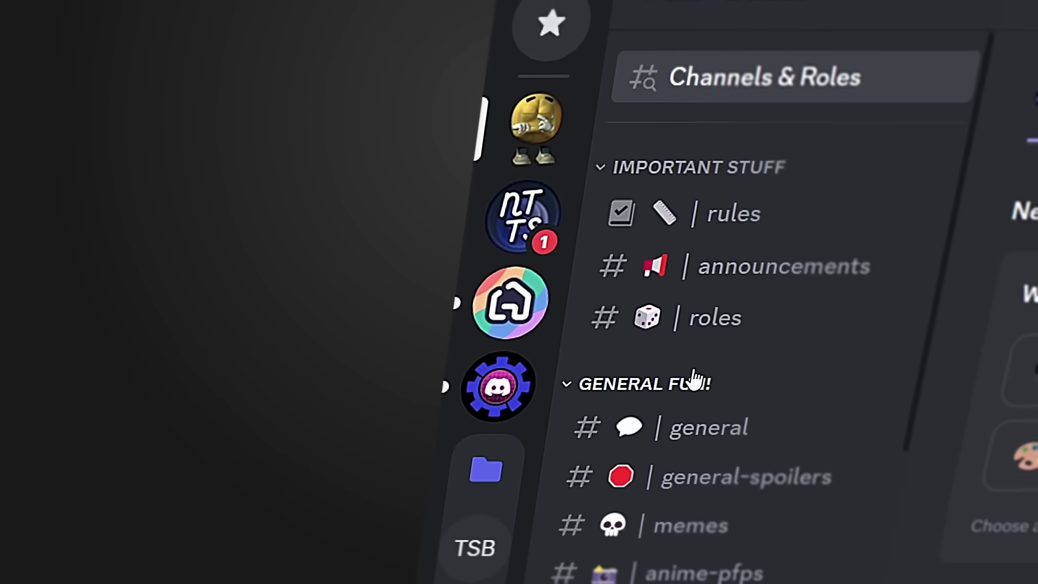
pyautogui.scroll(-6, 695, 378)
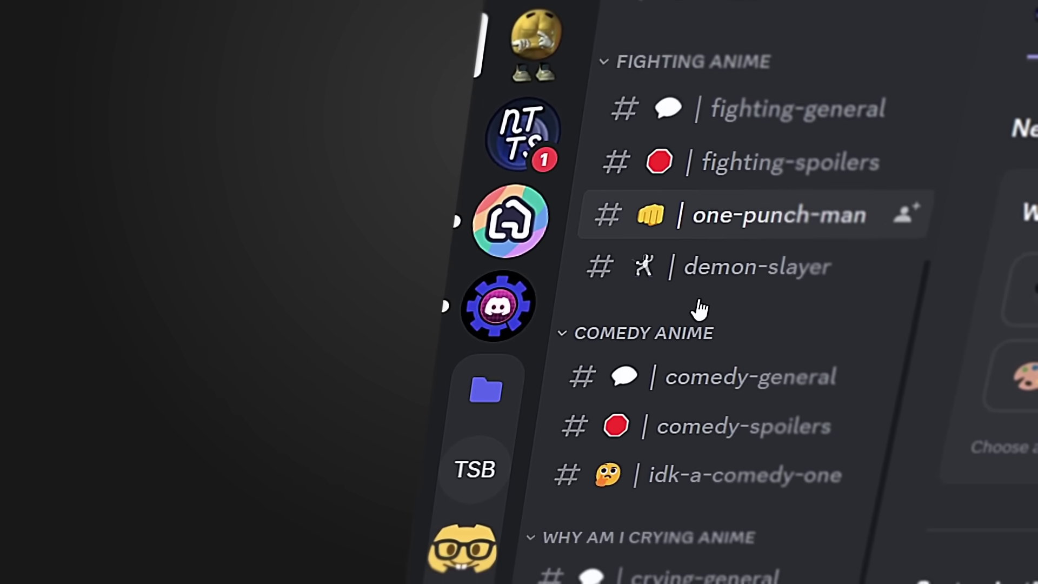
pyautogui.scroll(-4, 699, 308)
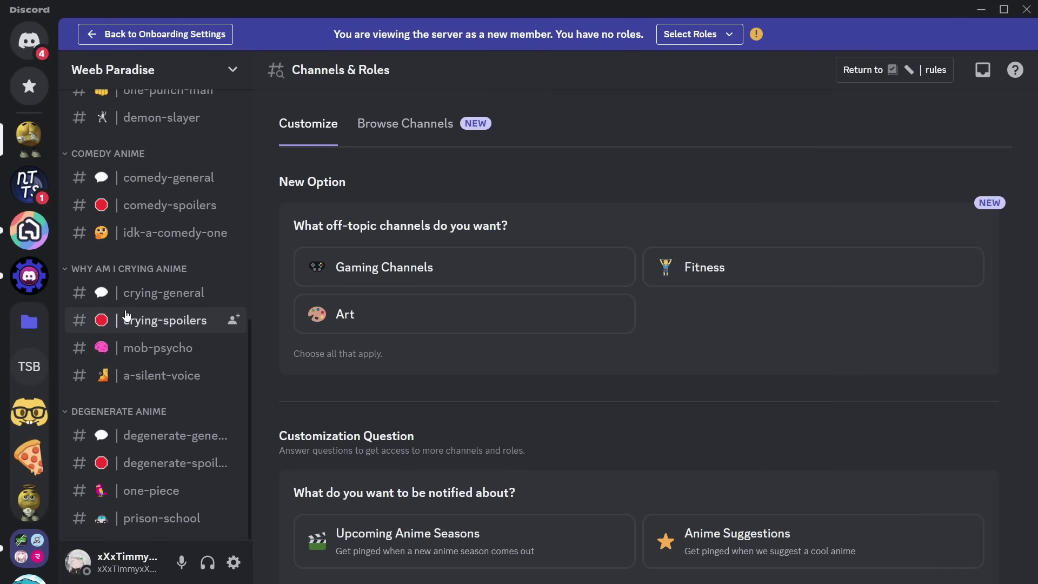
pyautogui.scroll(10, 126, 312)
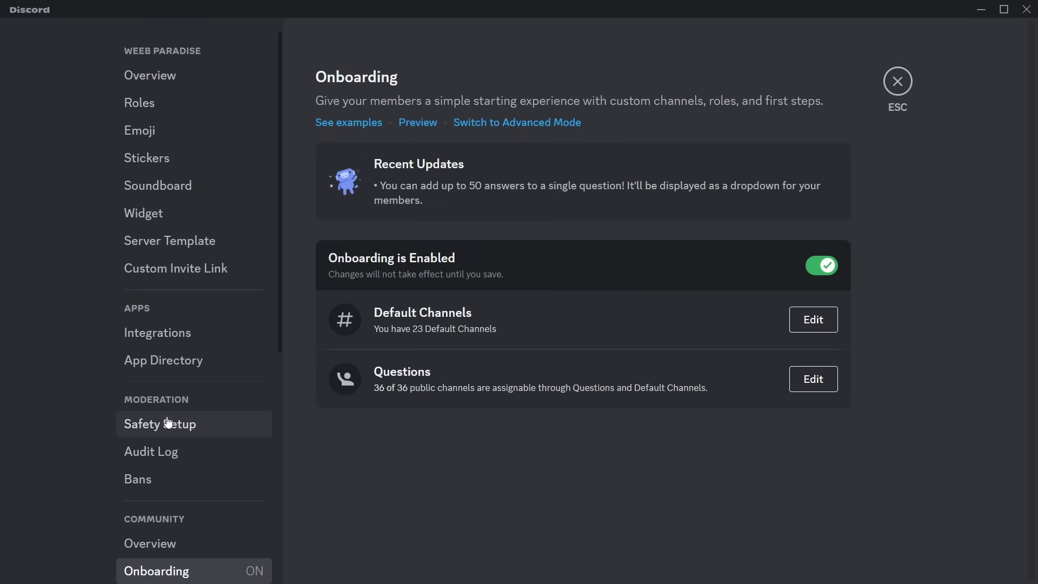
# Reduce the default channels to rules, announcements, general, general-spoilers and the General voice channel, and try to save them.
pyautogui.scroll(-5, 168, 422)
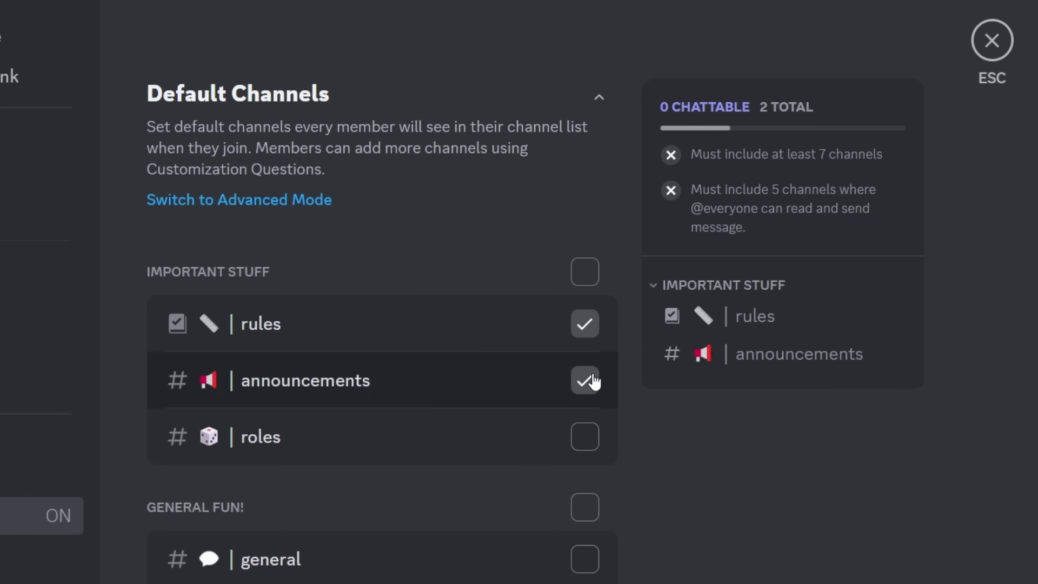
pyautogui.scroll(-3, 595, 389)
pyautogui.scroll(-3, 587, 424)
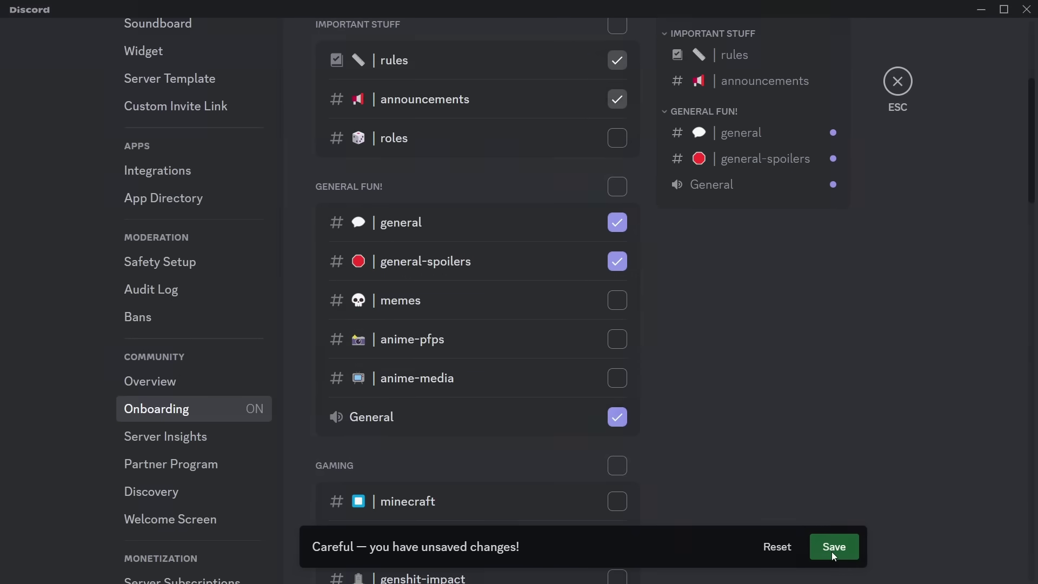
pyautogui.click(833, 553)
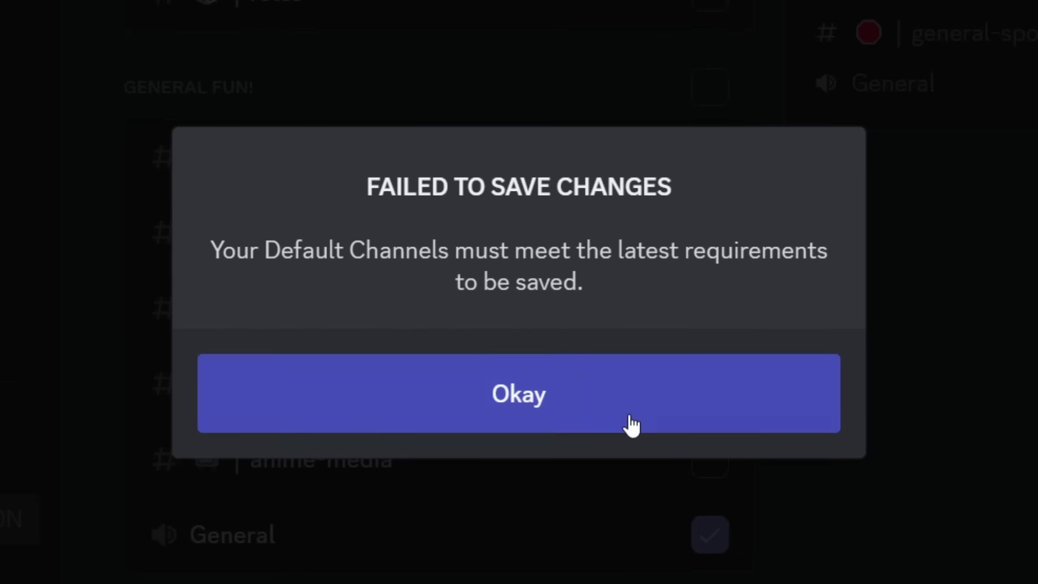
pyautogui.click(632, 426)
# Add memes, anime-pfps and anime-media to the default channels, save the changes, and return to the onboarding overview.
pyautogui.scroll(5, 963, 490)
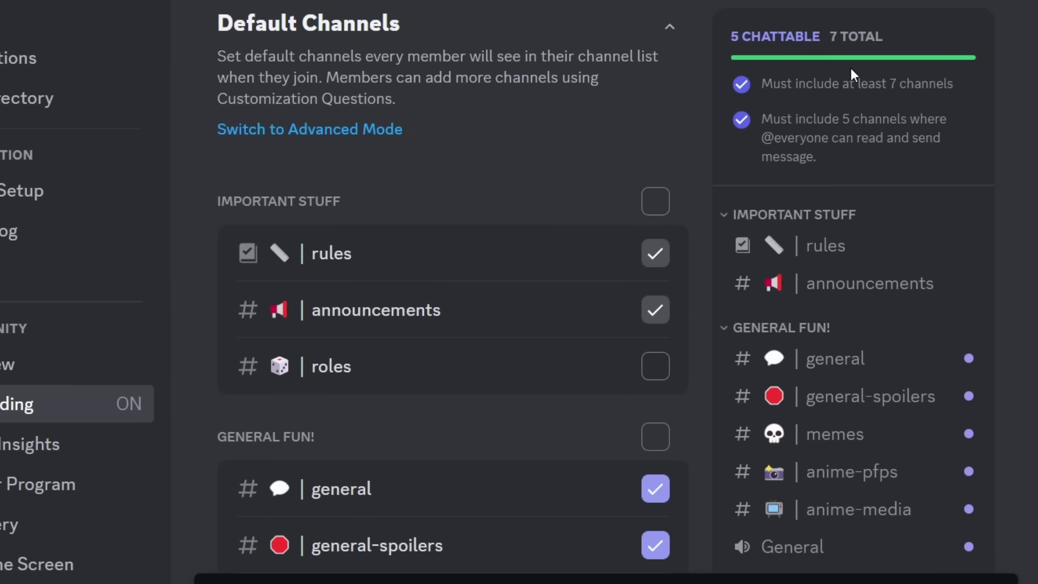
pyautogui.scroll(-2, 796, 153)
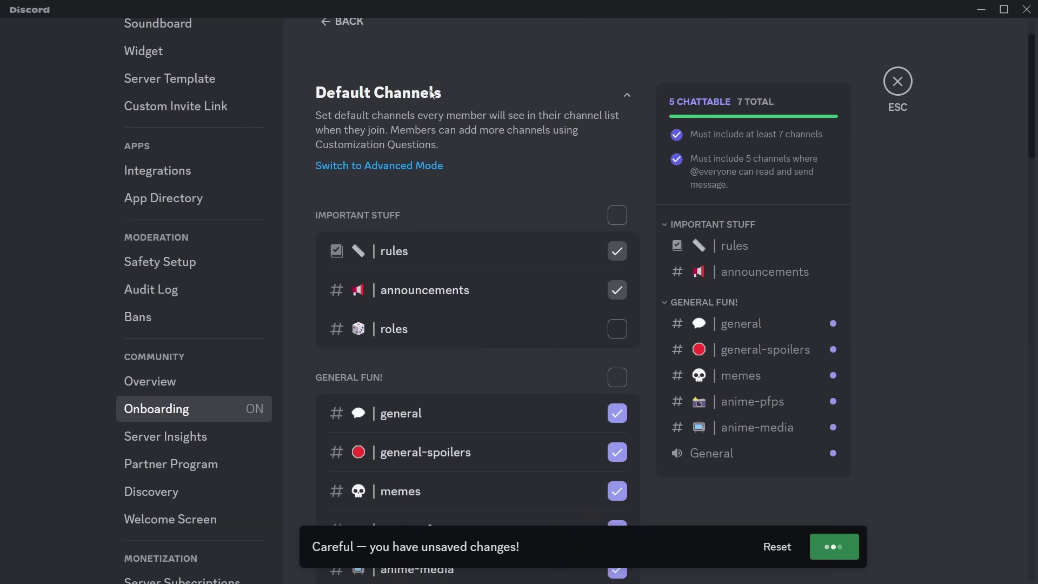
pyautogui.click(339, 74)
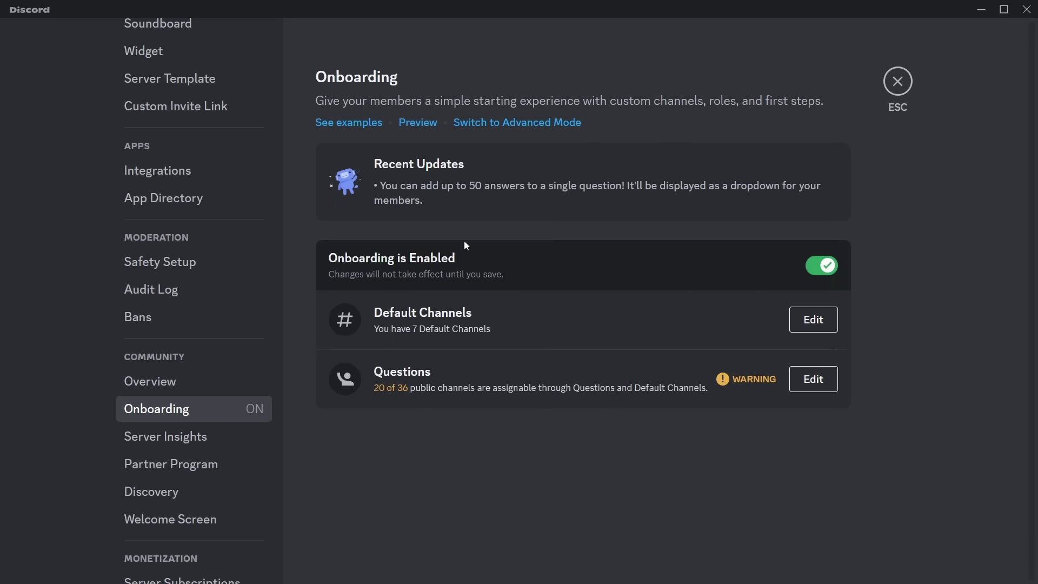
# In the question "What genre of anime do you like?", assign the Fighting Anime category to the Fighting Anime answer and save it.
pyautogui.click(806, 381)
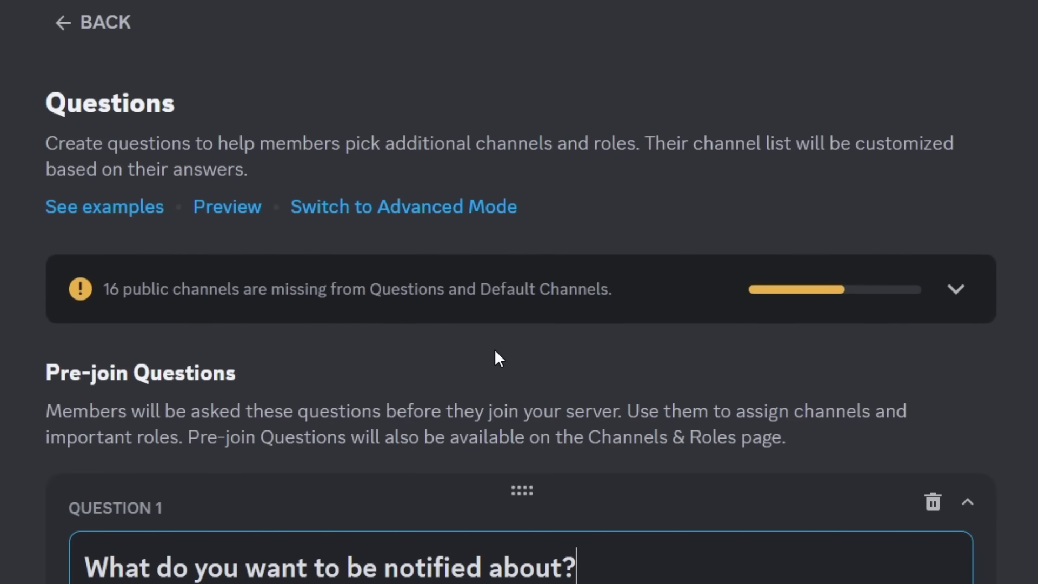
pyautogui.scroll(-10, 494, 349)
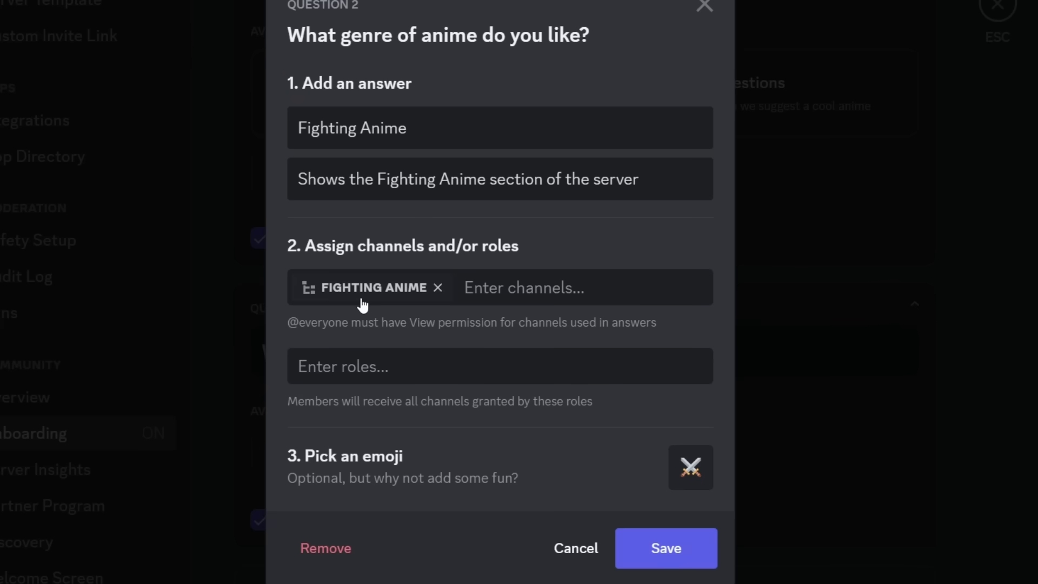
pyautogui.click(679, 563)
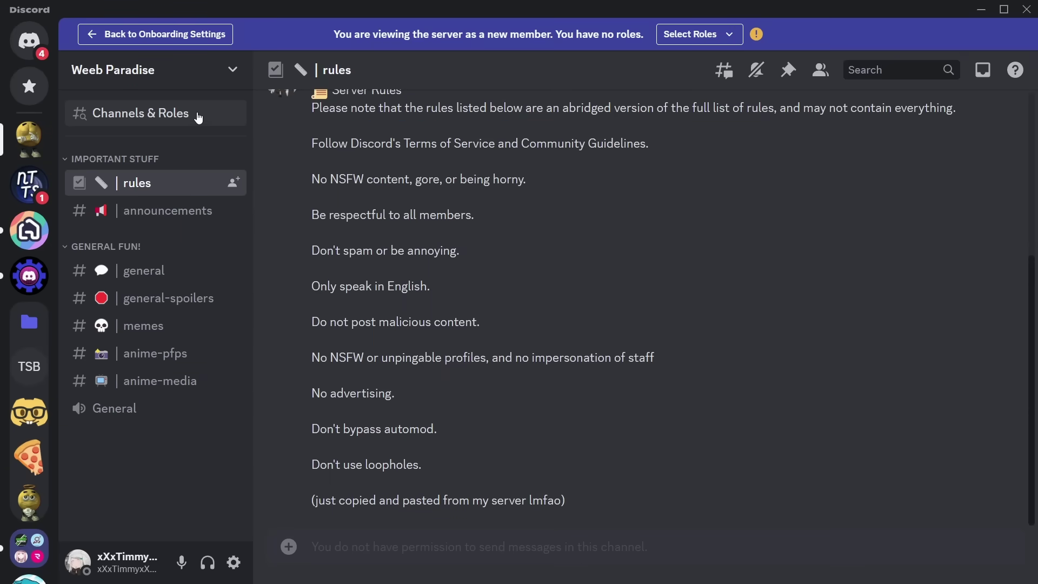
# Test the Fighting Anime answer in Channels & Roles and look over the off-topic and notification questions.
pyautogui.click(198, 118)
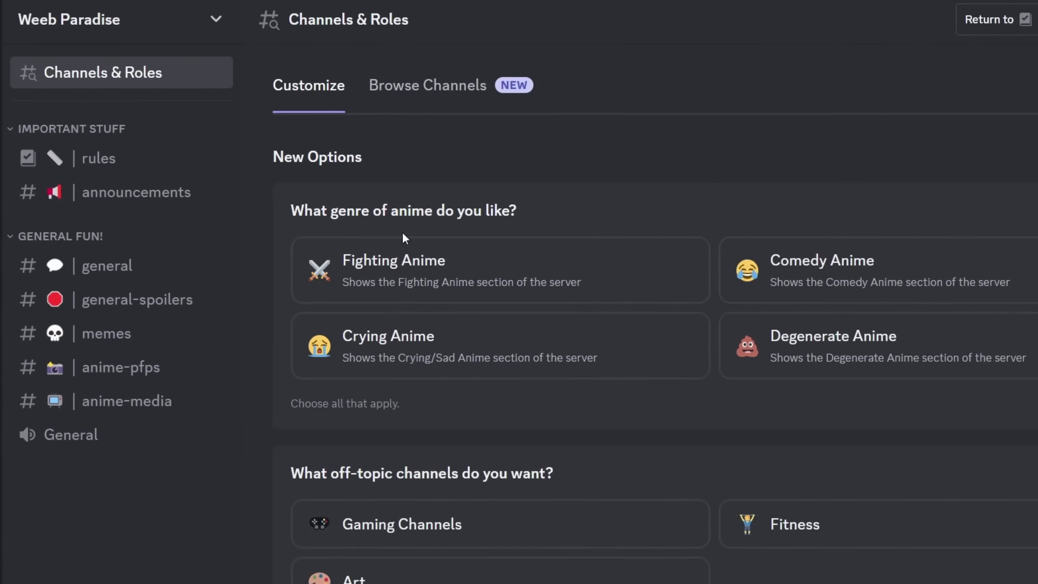
pyautogui.click(400, 293)
pyautogui.scroll(-1, 142, 211)
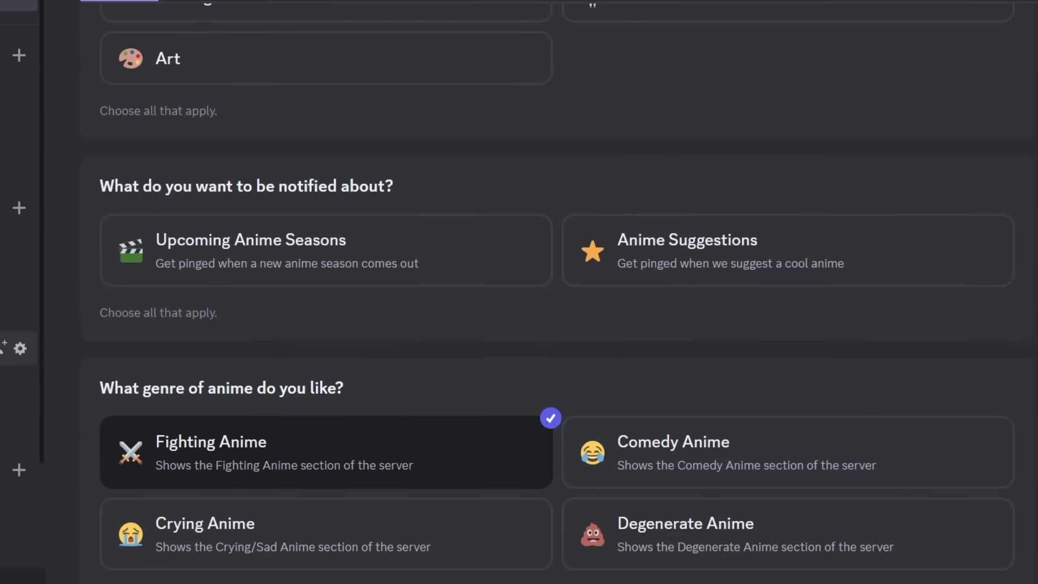
pyautogui.scroll(3, 182, 232)
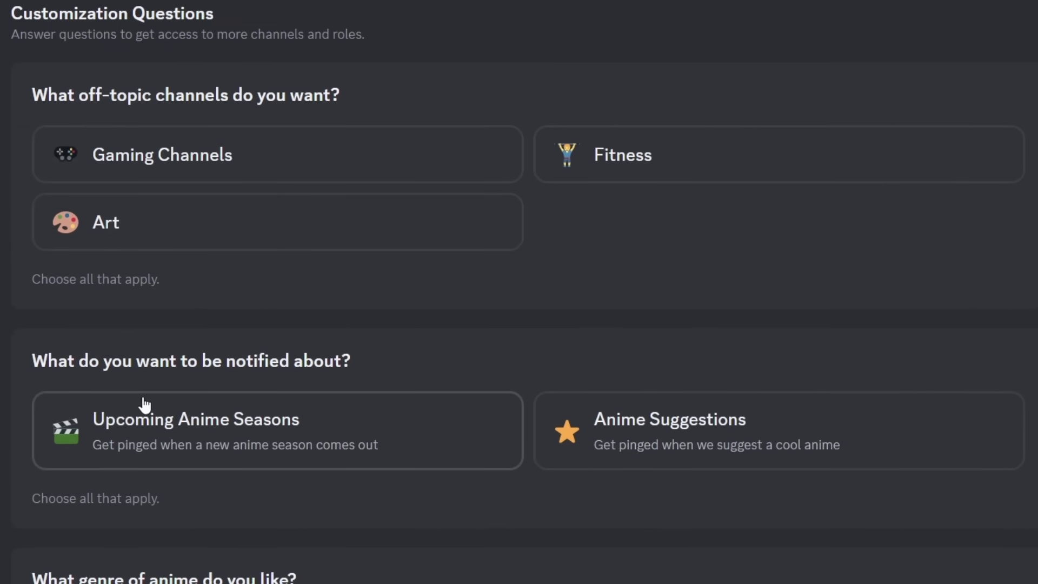
pyautogui.scroll(-1, 246, 379)
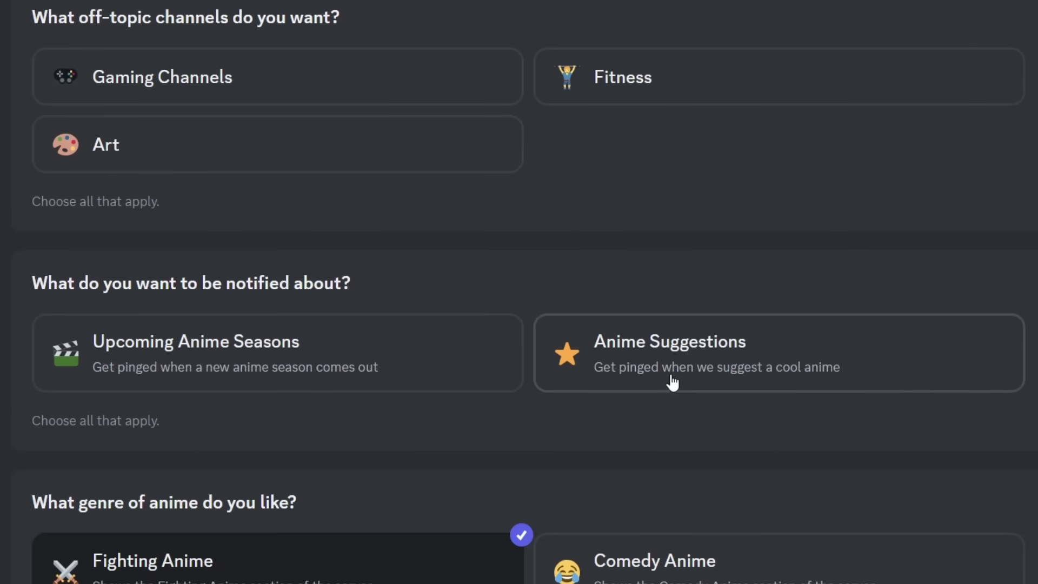
# Look through the anime suggestion posts in the announcements channel and the role they ping.
pyautogui.click(161, 208)
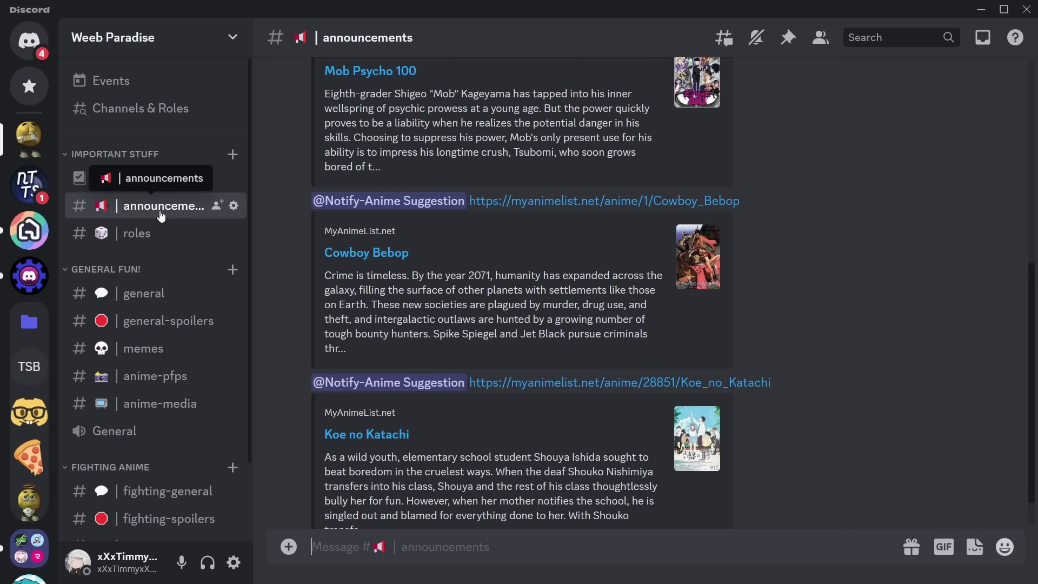
pyautogui.scroll(8, 509, 318)
pyautogui.scroll(-8, 508, 318)
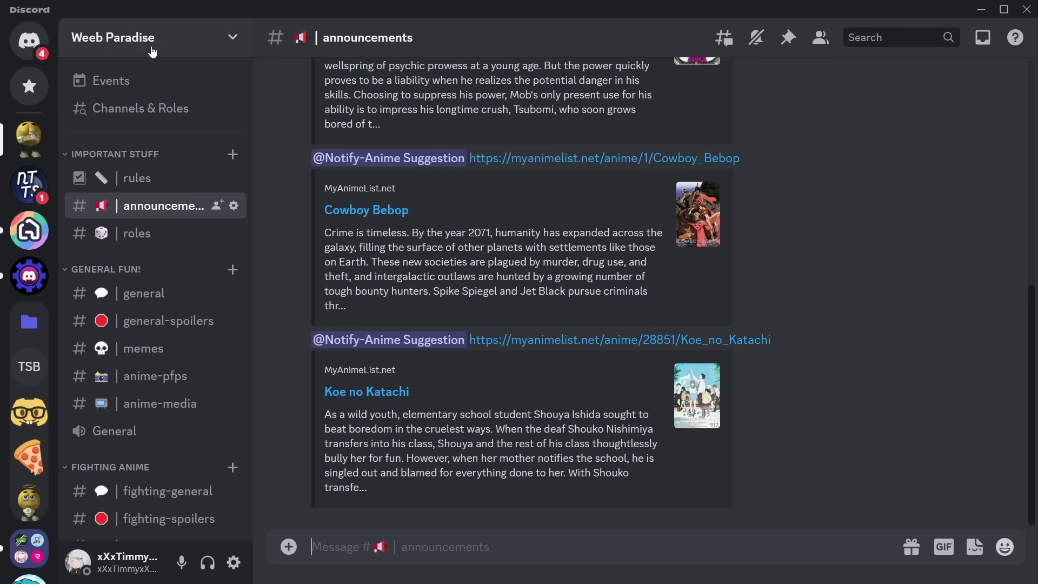
# In the server's role settings, rename the Notify-Fight-New role to Fight-New.
pyautogui.click(152, 51)
pyautogui.click(137, 142)
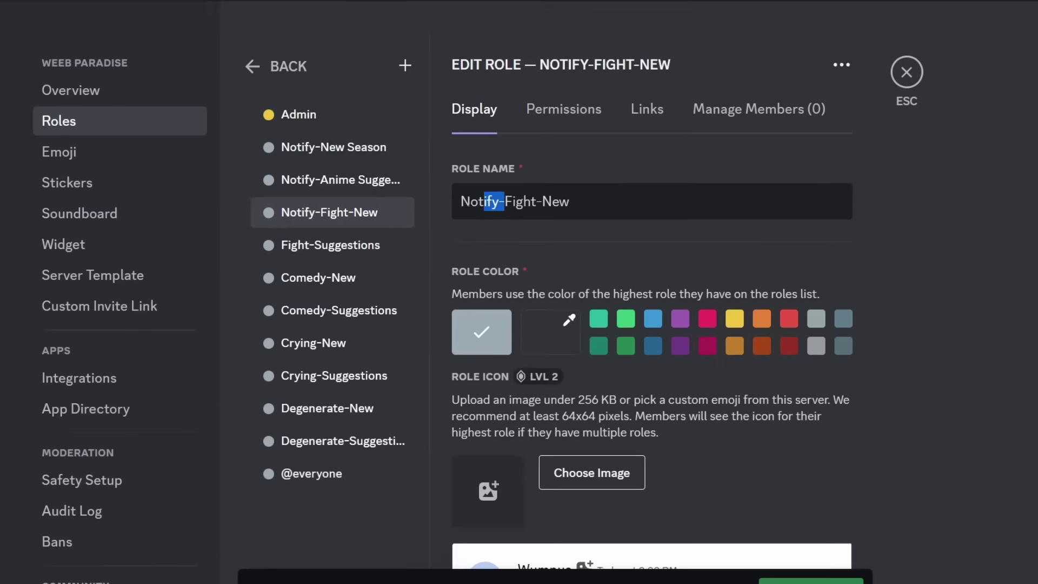
pyautogui.press('BackSpace')
pyautogui.press('BackSpace')
pyautogui.press('BackSpace')
pyautogui.press('BackSpace')
pyautogui.press('BackSpace')
pyautogui.press('BackSpace')
pyautogui.press('BackSpace')
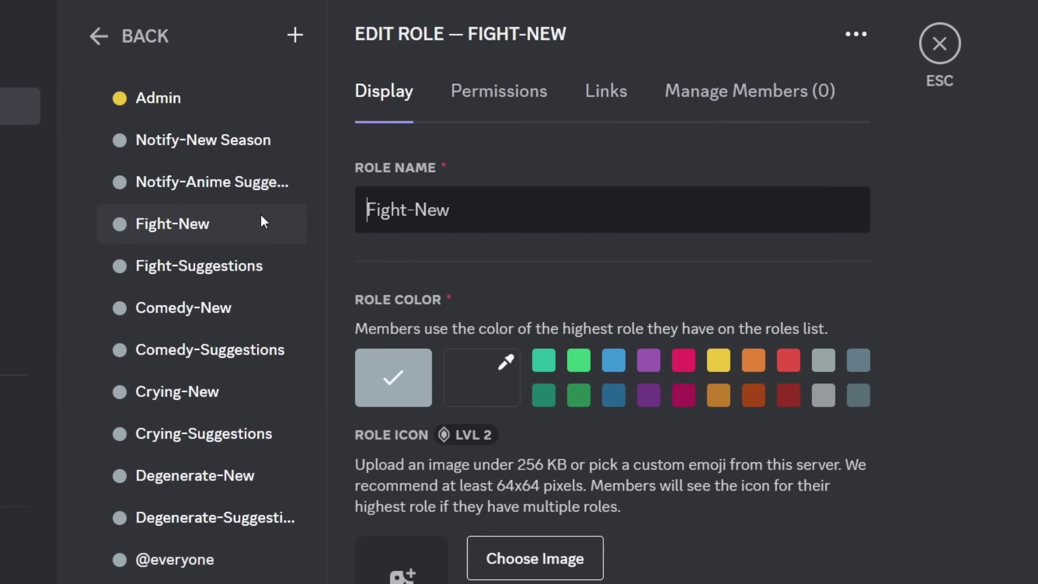
# Rename the Notify-Anime Suggestion role to Anime Suggestion and the Notify-New Season role to New Season.
pyautogui.click(223, 187)
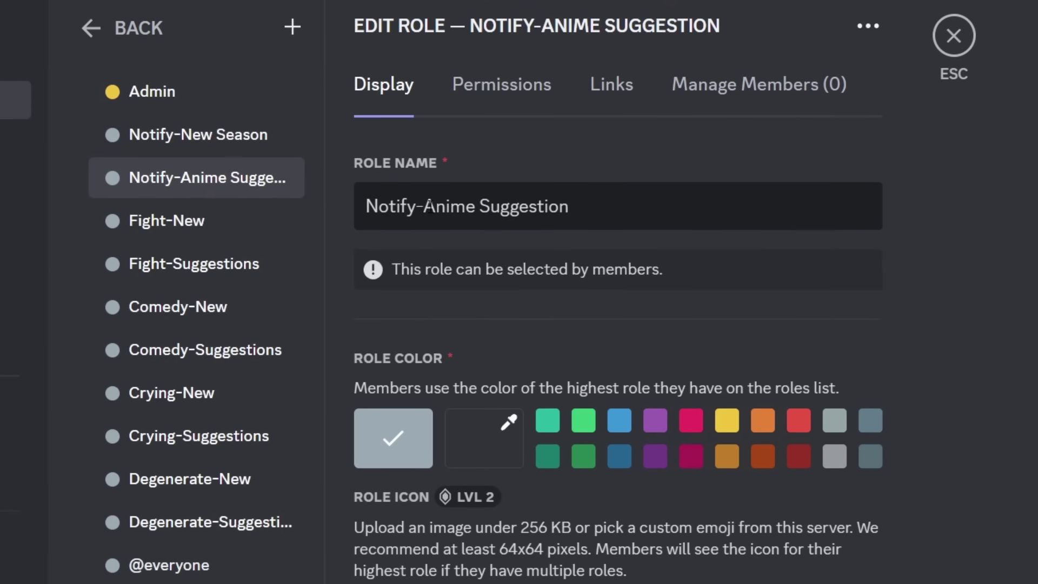
pyautogui.click(425, 207)
pyautogui.press('BackSpace')
pyautogui.press('BackSpace')
pyautogui.press('BackSpace')
pyautogui.press('BackSpace')
pyautogui.press('BackSpace')
pyautogui.press('BackSpace')
pyautogui.press('BackSpace')
pyautogui.click(181, 135)
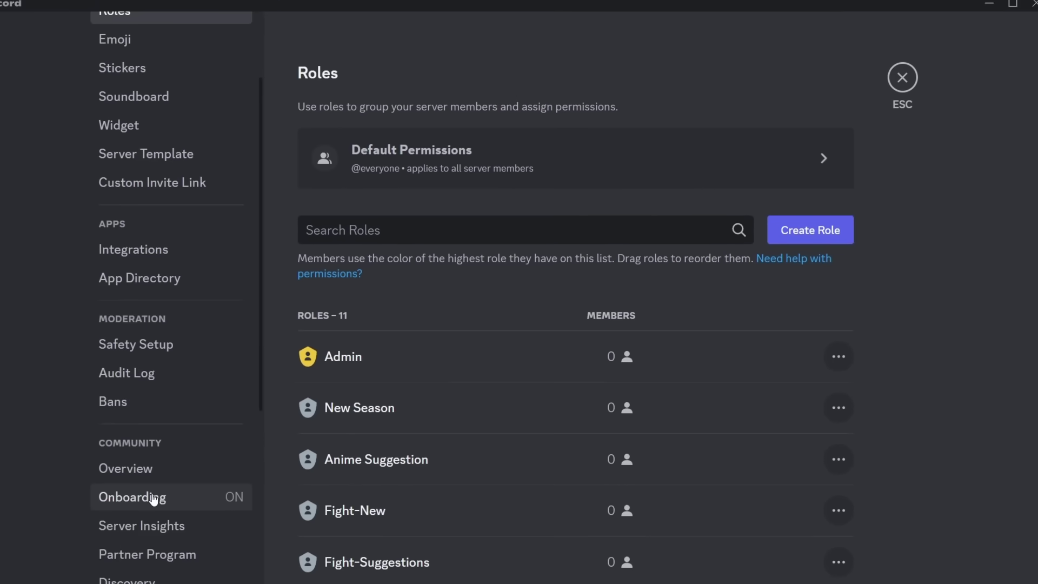
# Assign the Fight-New and Fight-Suggestions roles to the genre question's Fighting Anime answer, save it, and open the Comedy Anime answer.
pyautogui.click(181, 486)
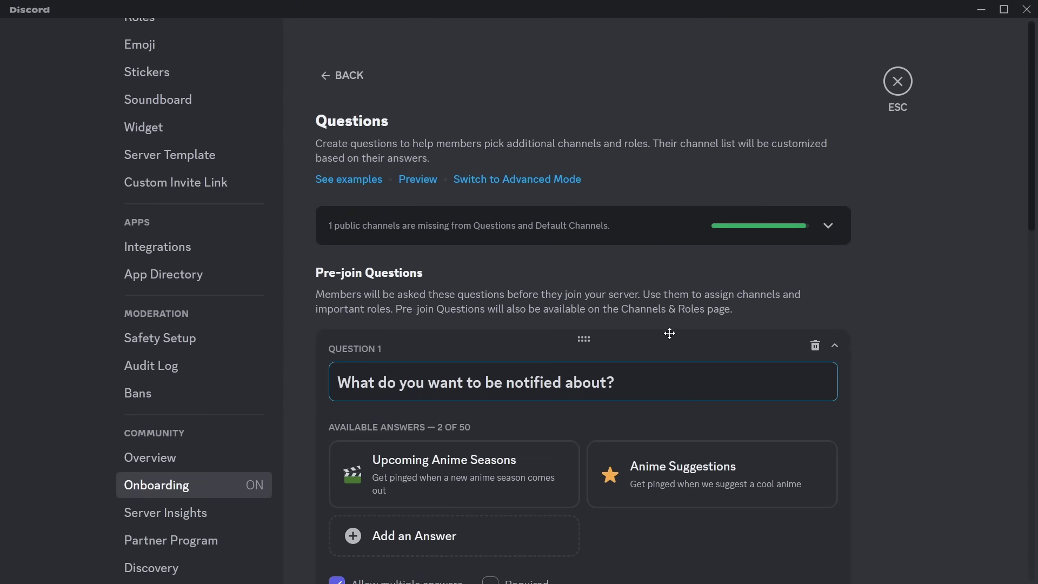
pyautogui.scroll(-9, 669, 333)
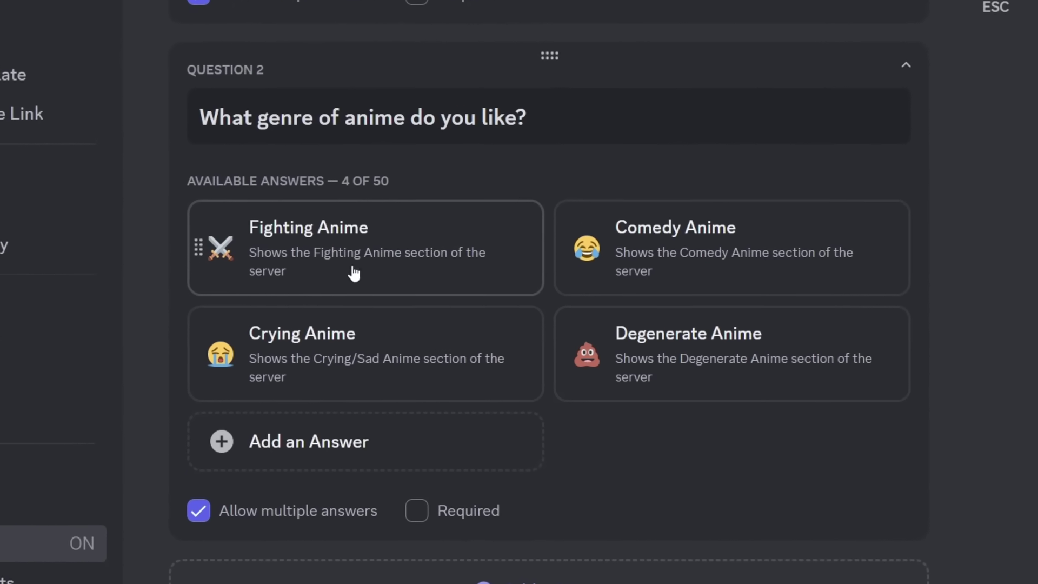
pyautogui.click(360, 262)
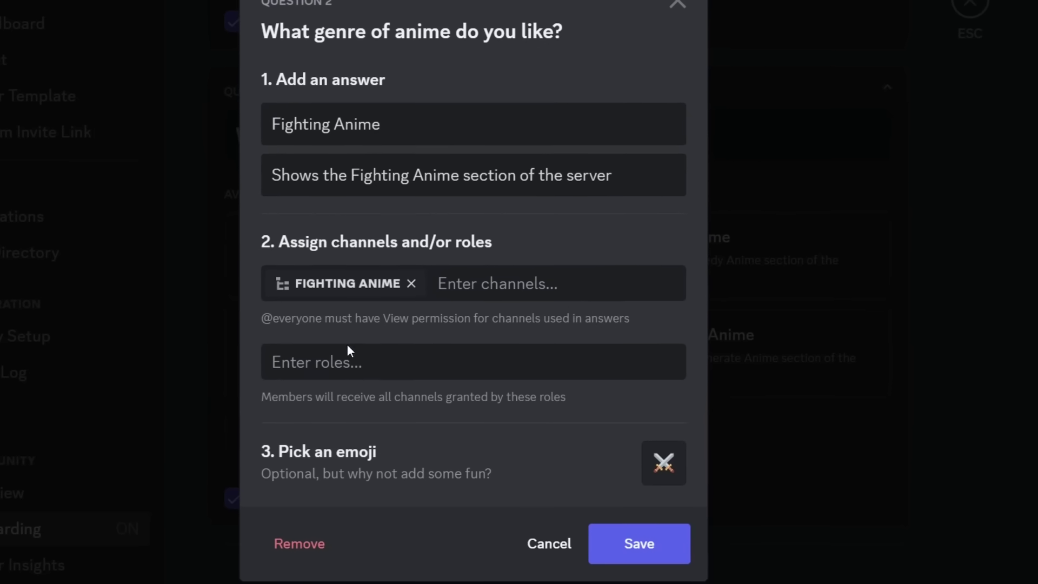
pyautogui.click(348, 354)
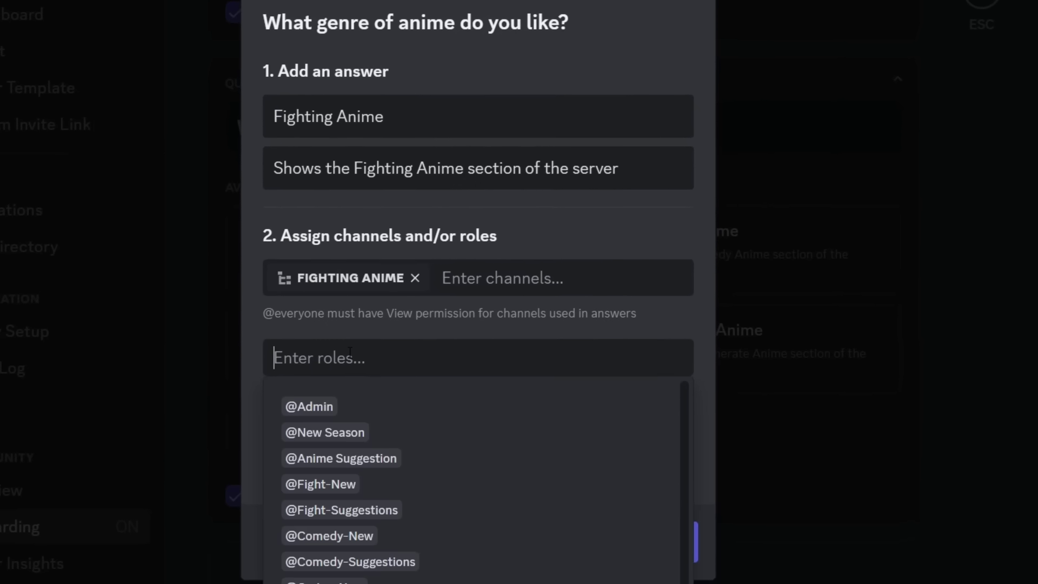
pyautogui.click(323, 483)
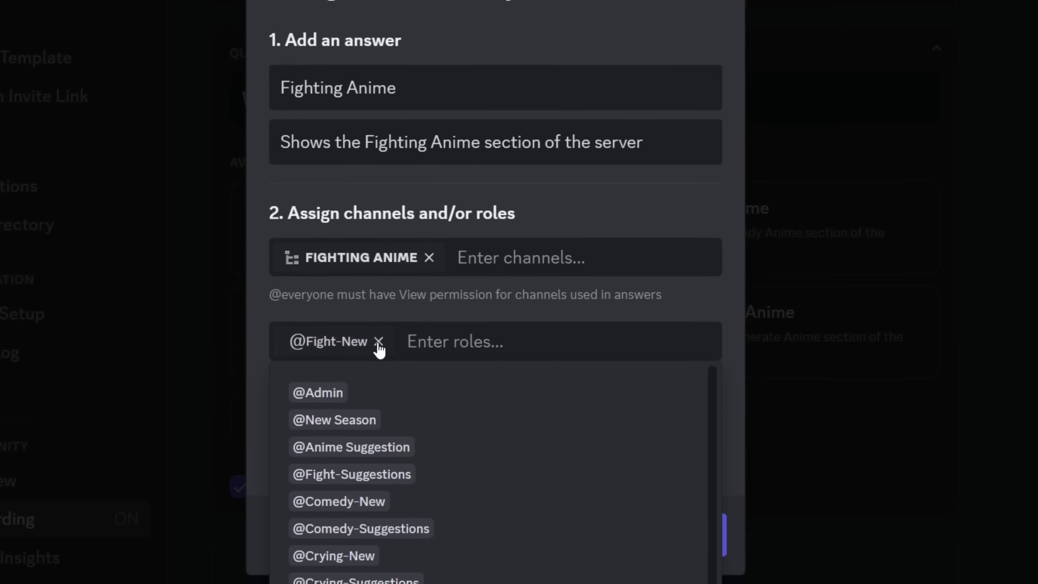
pyautogui.click(408, 475)
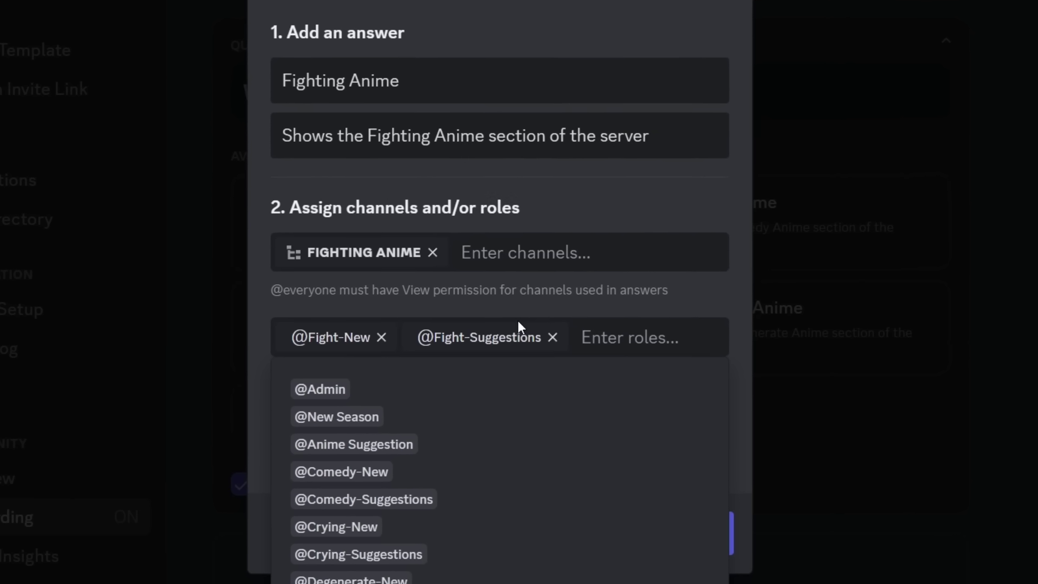
pyautogui.click(673, 509)
pyautogui.click(670, 527)
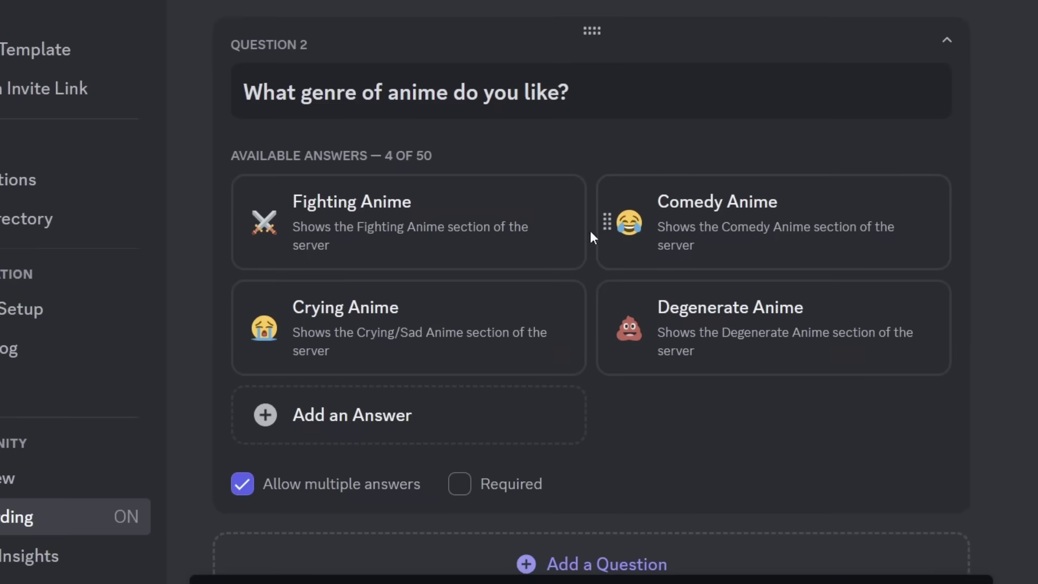
pyautogui.click(827, 250)
pyautogui.click(378, 336)
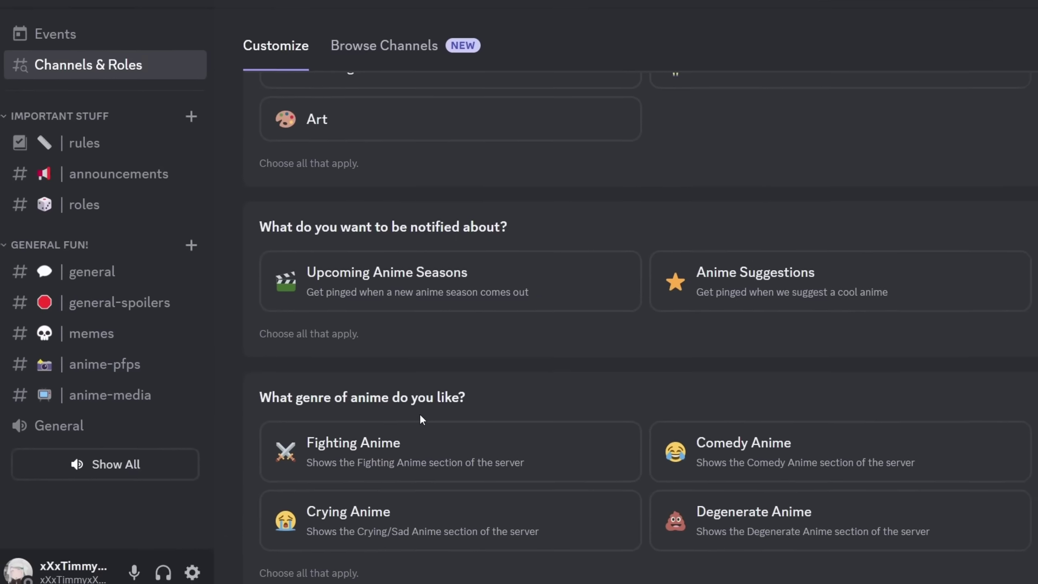
# Choose the Fighting Anime answer in Channels & Roles, return to the onboarding questions, and switch them to Advanced Mode.
pyautogui.click(422, 462)
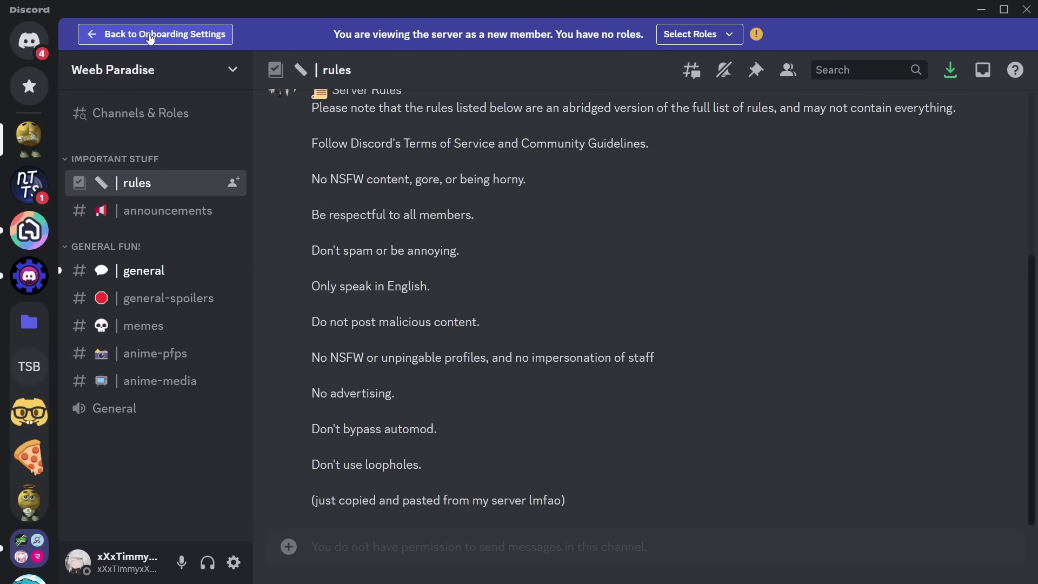
pyautogui.click(151, 36)
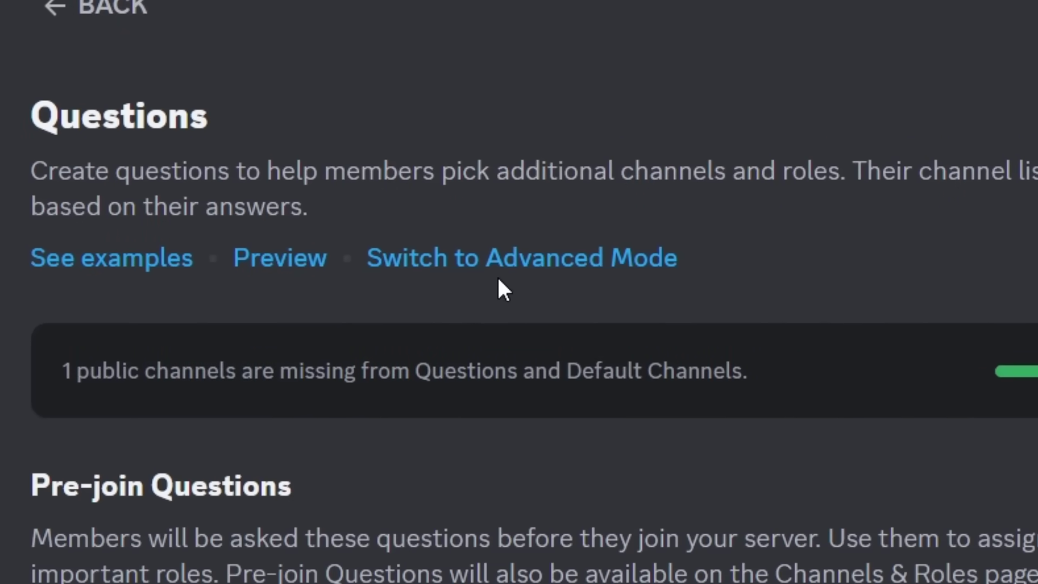
pyautogui.click(498, 270)
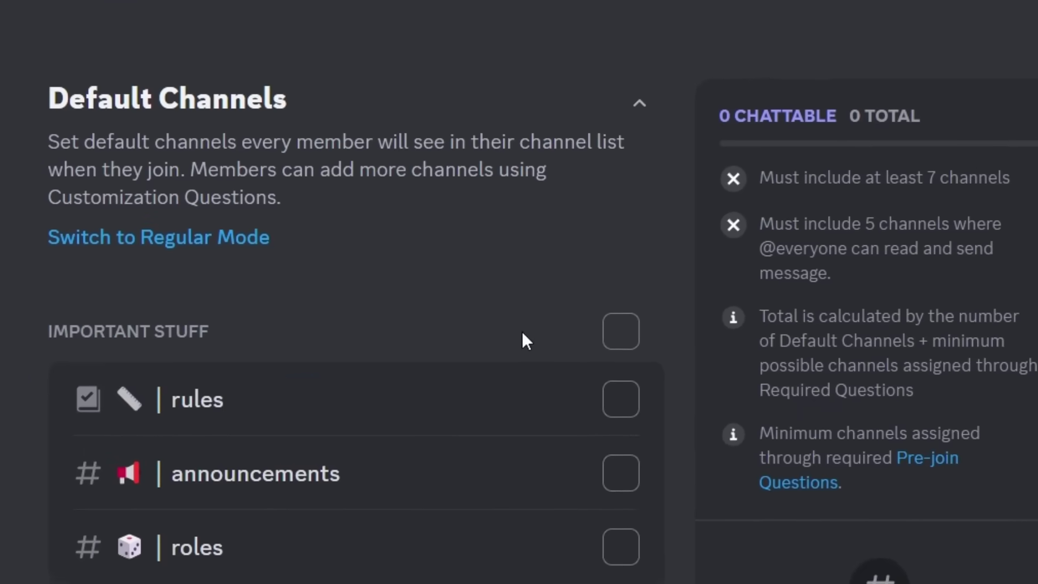